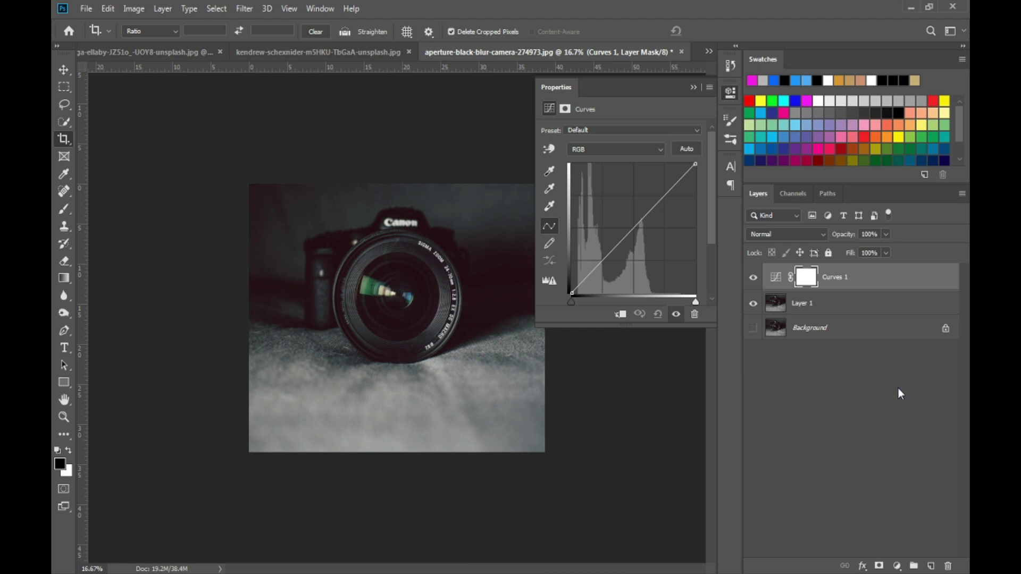
Clip the Curves adjustment to Layer 1 and shape its RGB curve into an S with a slightly lowered white point.
left_click(620, 314)
left_click_drag(695, 166, 700, 173)
left_click(602, 262)
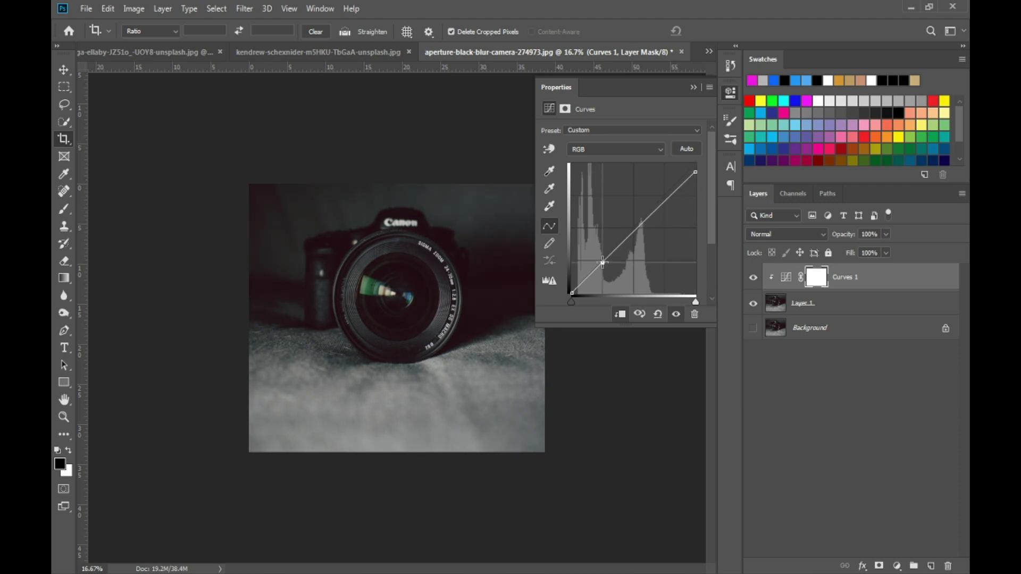
left_click_drag(603, 262, 606, 269)
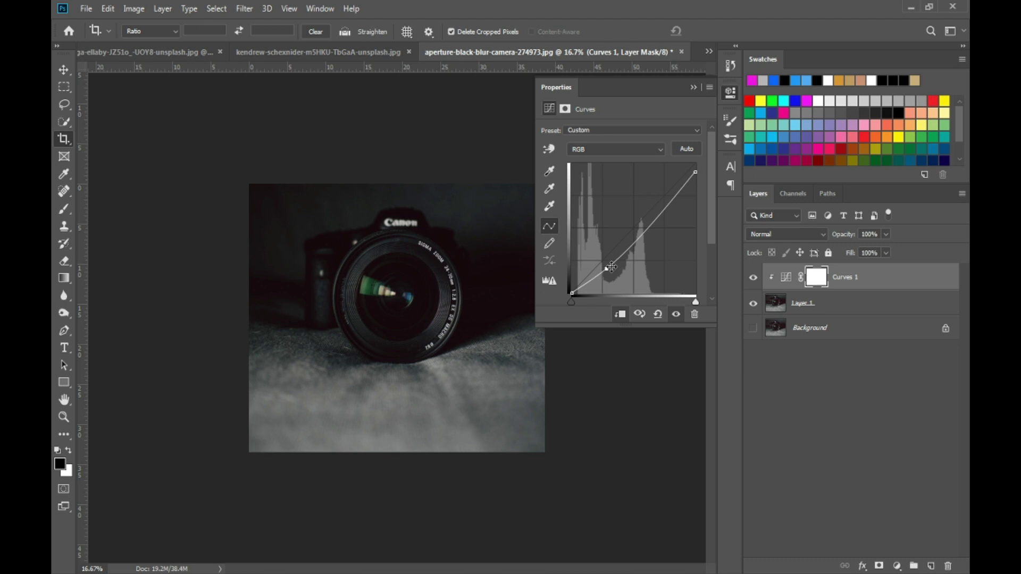
left_click_drag(665, 206, 658, 201)
left_click_drag(606, 269, 605, 264)
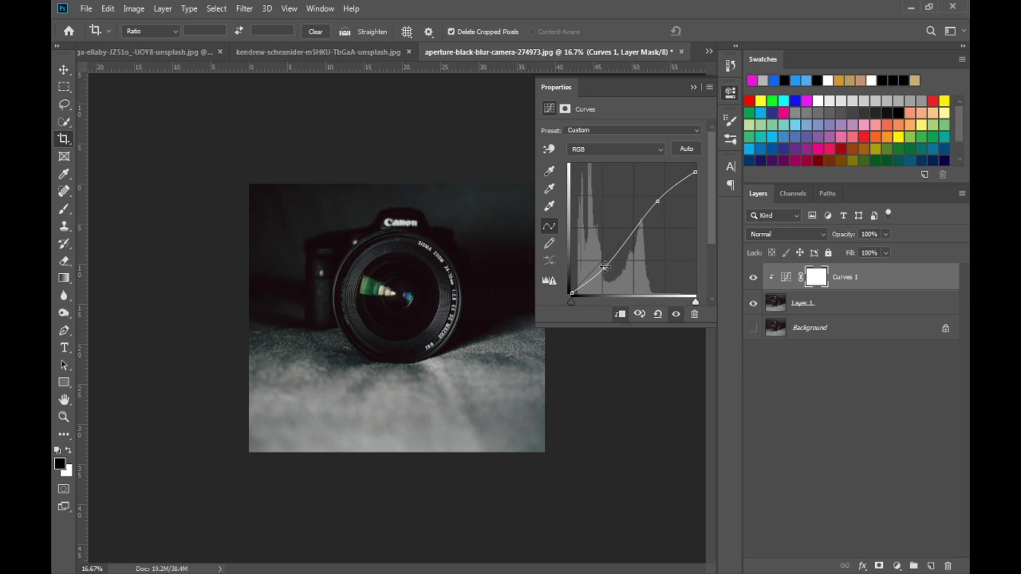
left_click(693, 87)
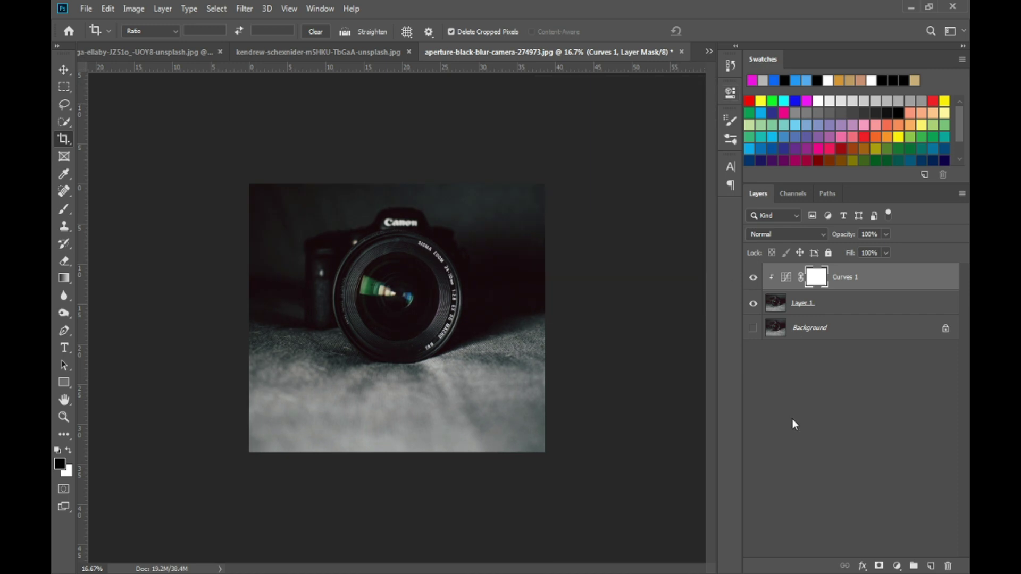
Add a Brightness/Contrast adjustment above the Curves layer and set its brightness to -89.
left_click(786, 277)
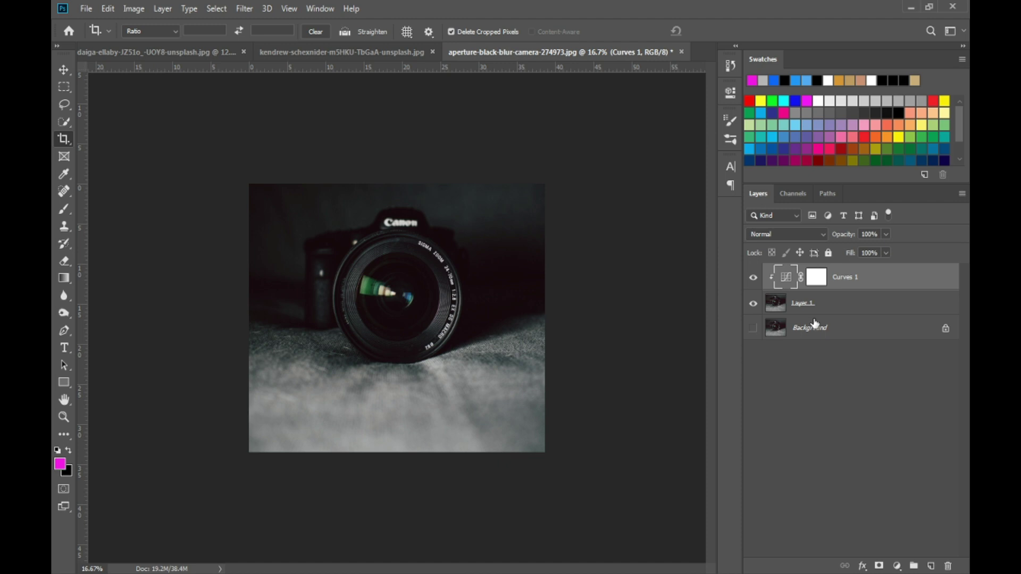
left_click(898, 566)
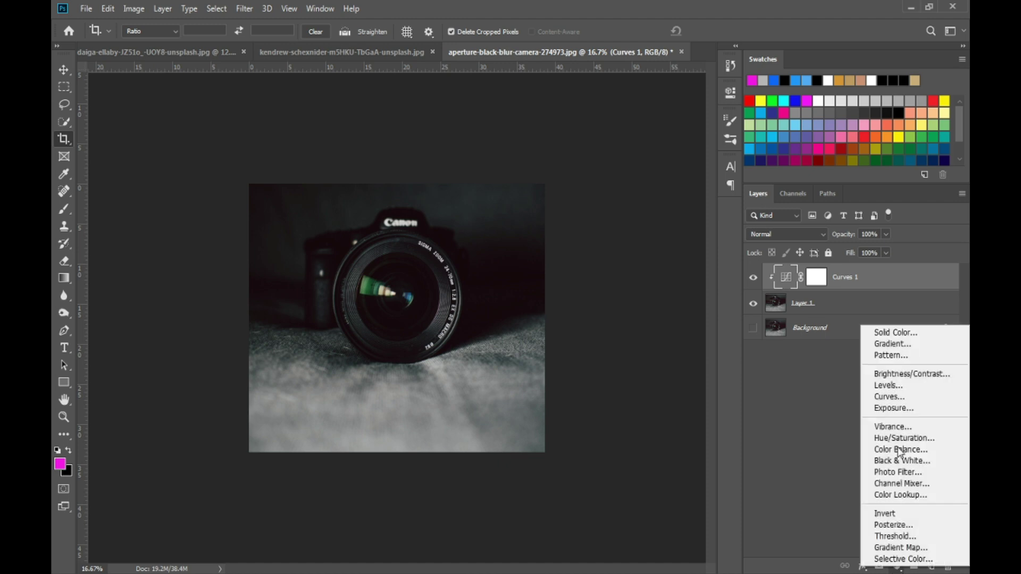
left_click(893, 373)
left_click(623, 168)
left_click_drag(622, 168, 574, 171)
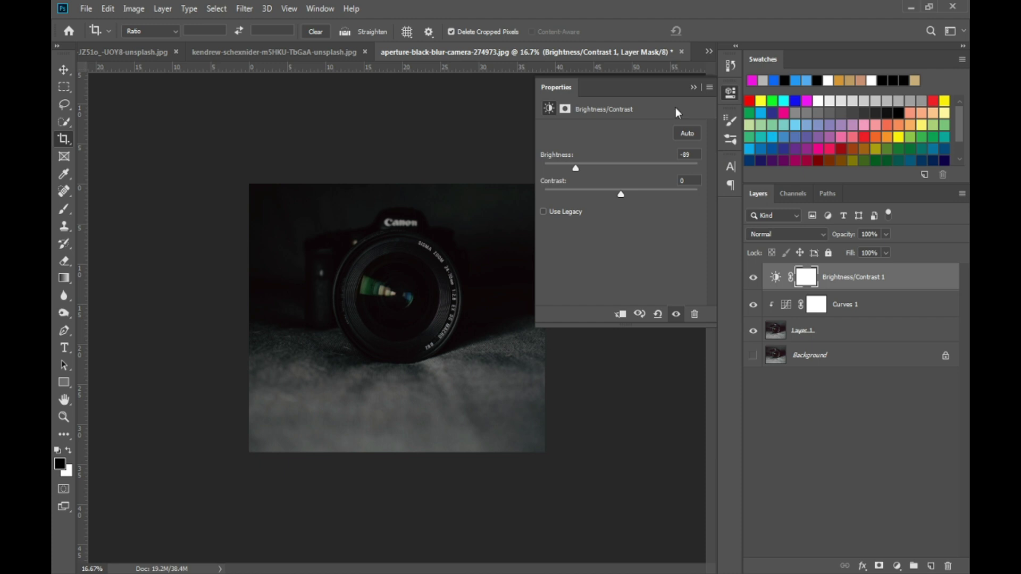
left_click(691, 87)
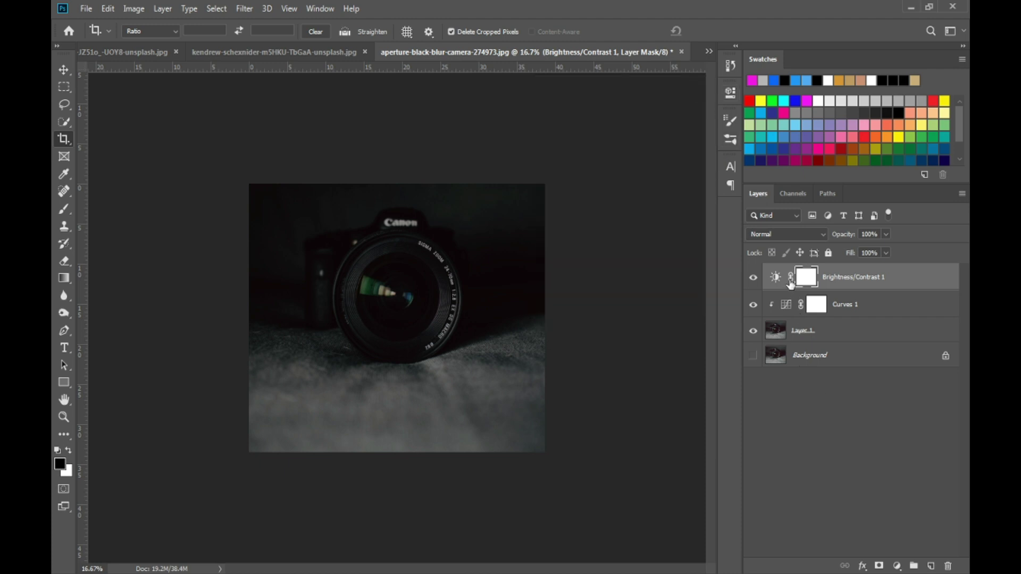
Delete the unclipped Brightness/Contrast adjustment layer.
right_click(837, 280)
left_click(859, 281)
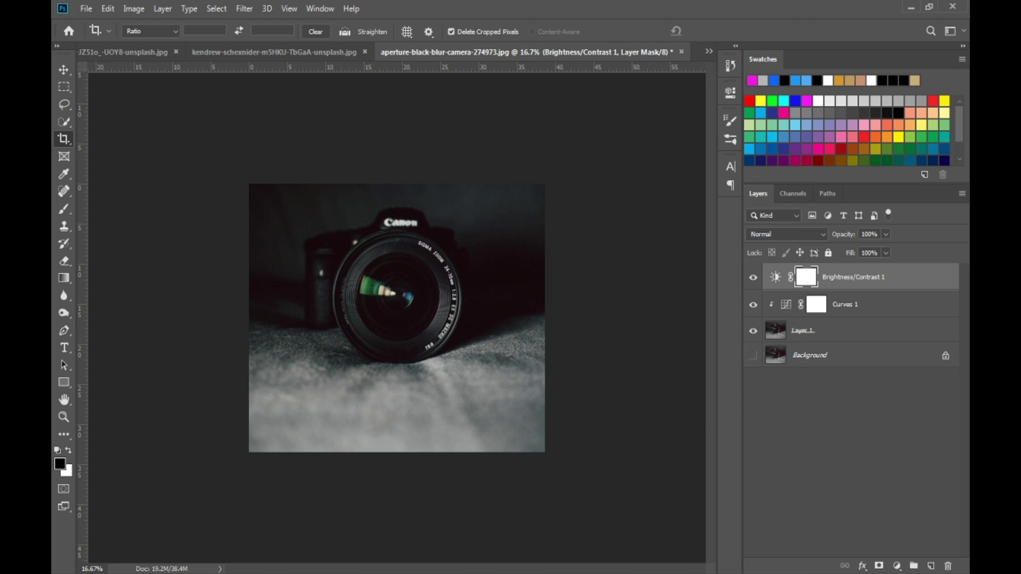
mouse_move(338, 573)
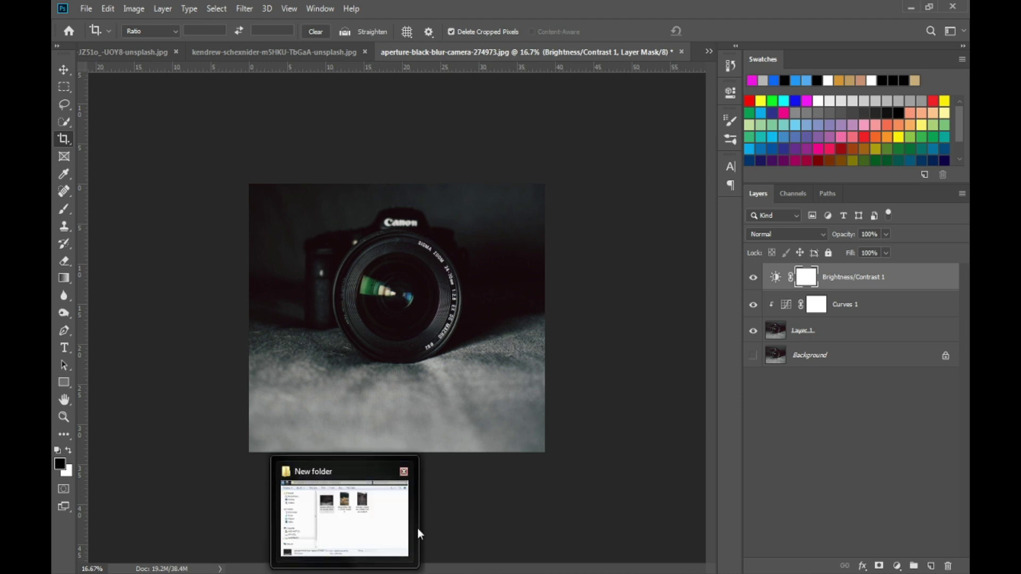
left_click(845, 389)
right_click(823, 276)
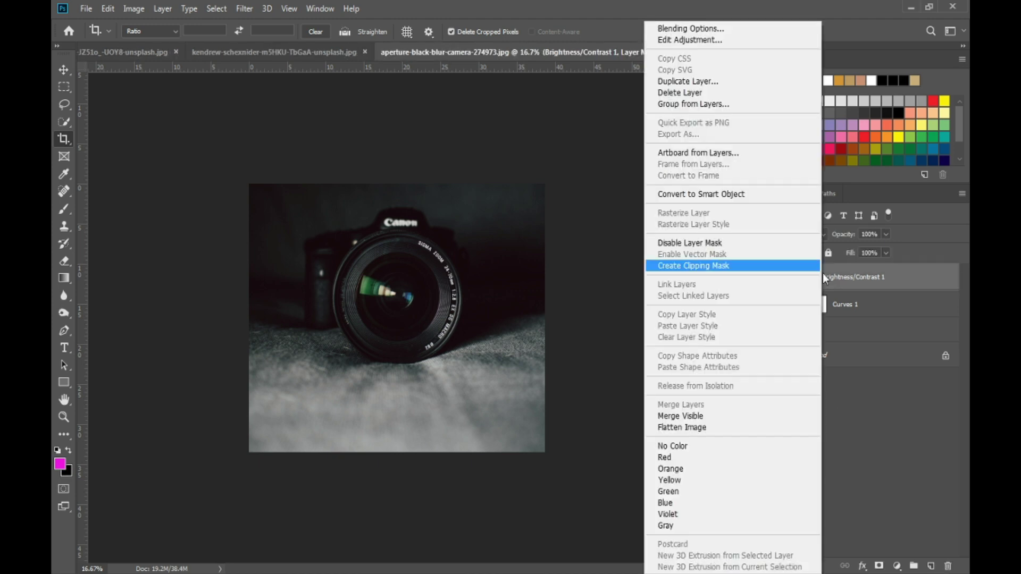
left_click(686, 93)
left_click(451, 222)
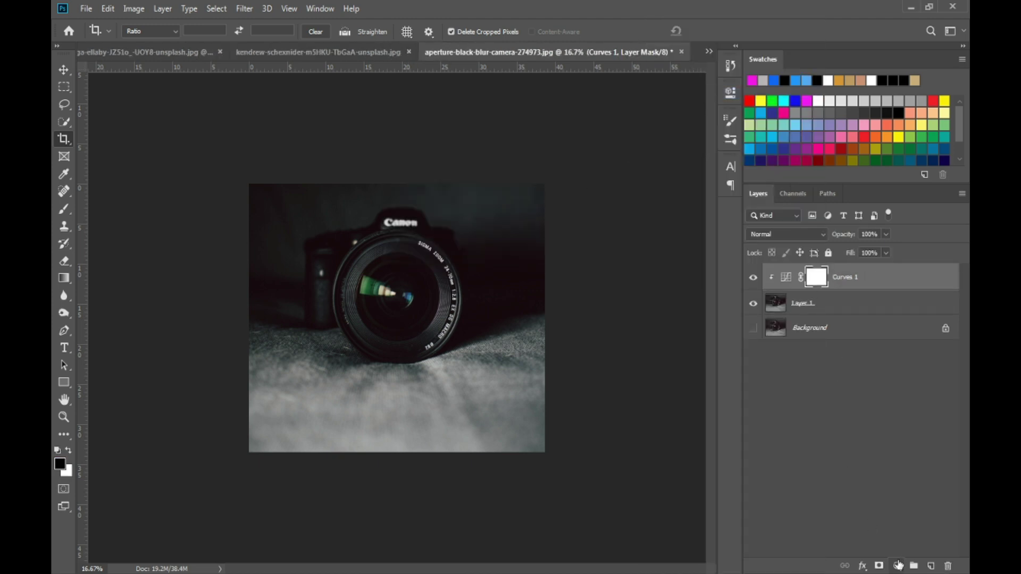
Add a Brightness/Contrast adjustment clipped to Layer 1, set brightness to -82, and compare the image with and without it.
left_click(787, 277)
left_click(897, 567)
left_click(900, 372)
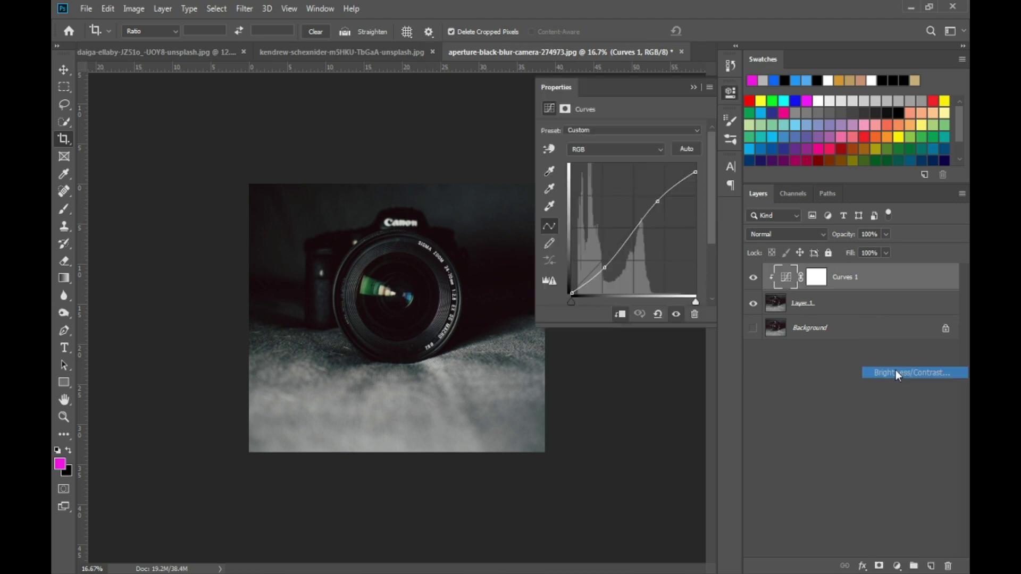
left_click_drag(618, 169, 579, 170)
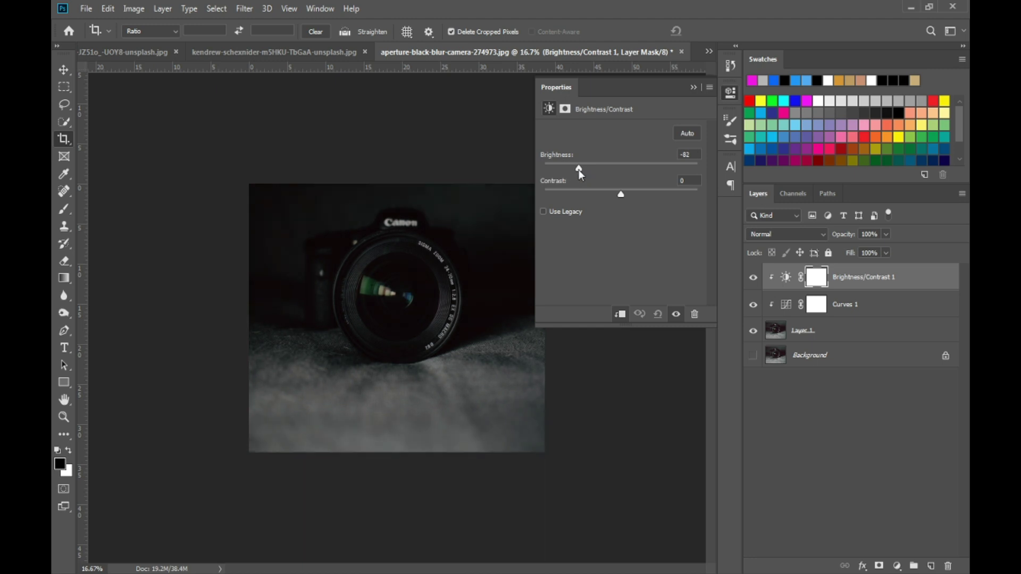
left_click(691, 86)
left_click(753, 277)
left_click(753, 278)
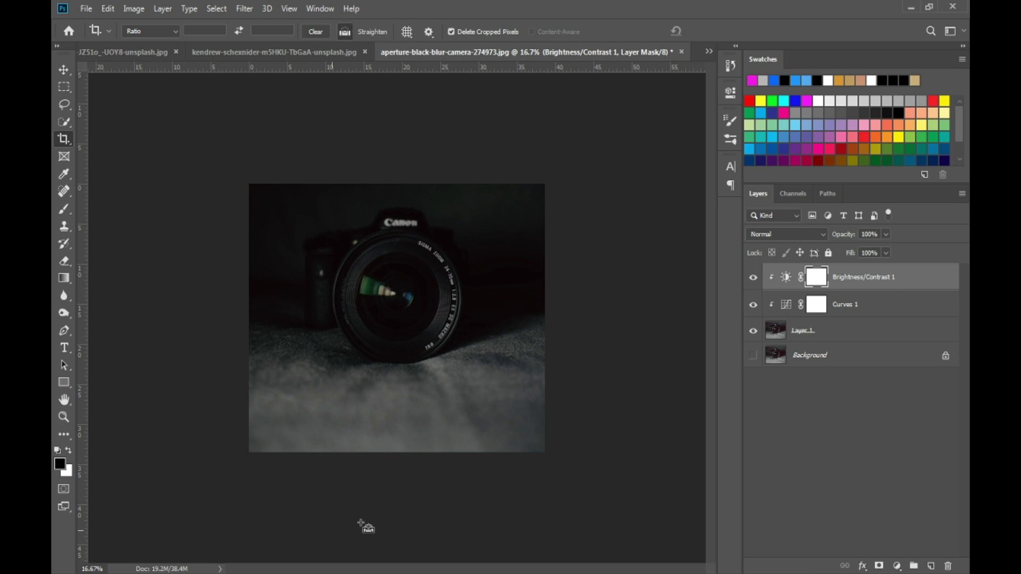
Invert the Brightness/Contrast layer mask to black to hide the darkening.
left_click(367, 572)
left_click(617, 6)
key("ctrl+i")
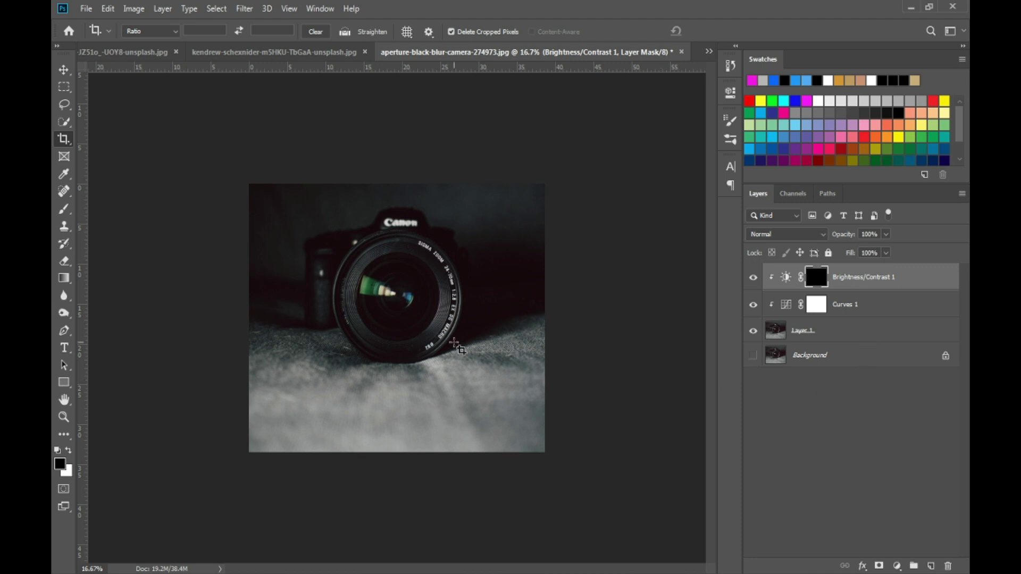
Paint white on the Brightness/Contrast mask over the foreground cloth with a soft 1100 px brush.
left_click(64, 209)
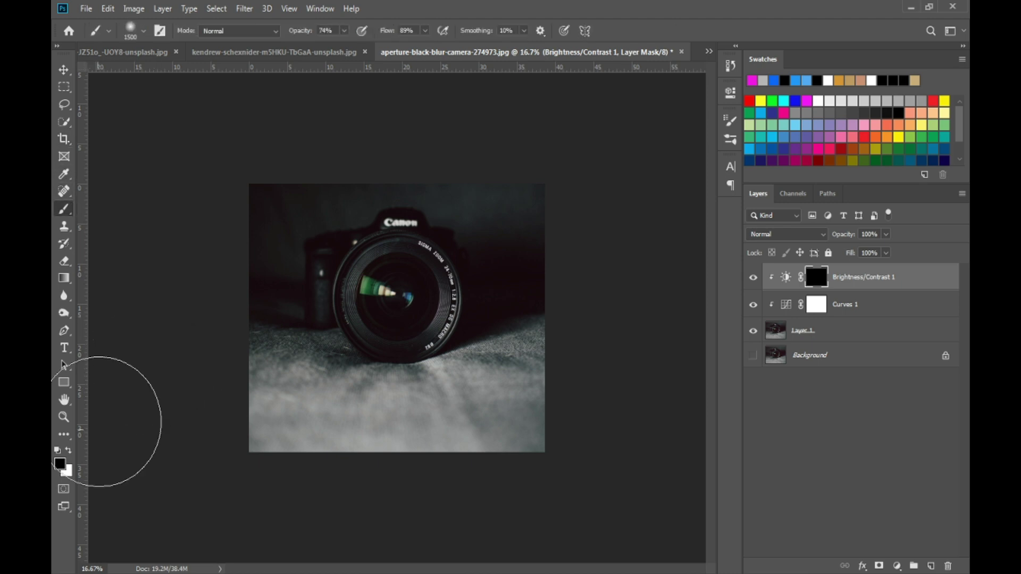
left_click(69, 452)
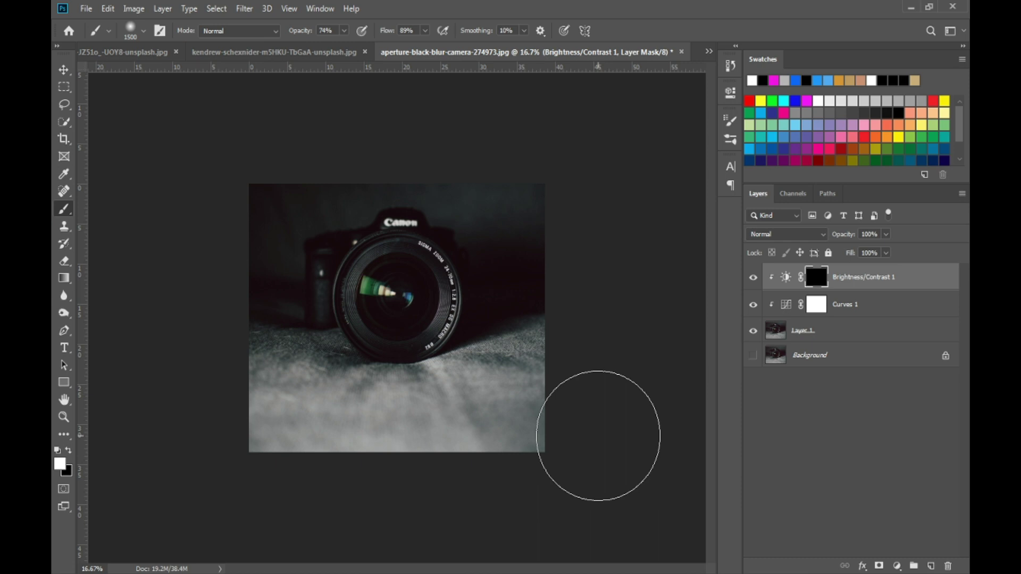
key("bracketleft")
key("bracketleft")
key("bracketleft")
key("bracketleft")
mouse_move(504, 402)
left_mouse_down()
mouse_move(533, 372)
mouse_move(490, 456)
mouse_move(388, 433)
left_mouse_up()
mouse_move(269, 389)
left_mouse_down()
mouse_move(335, 442)
mouse_move(270, 400)
mouse_move(467, 469)
mouse_move(328, 437)
mouse_move(376, 449)
mouse_move(498, 452)
left_mouse_up()
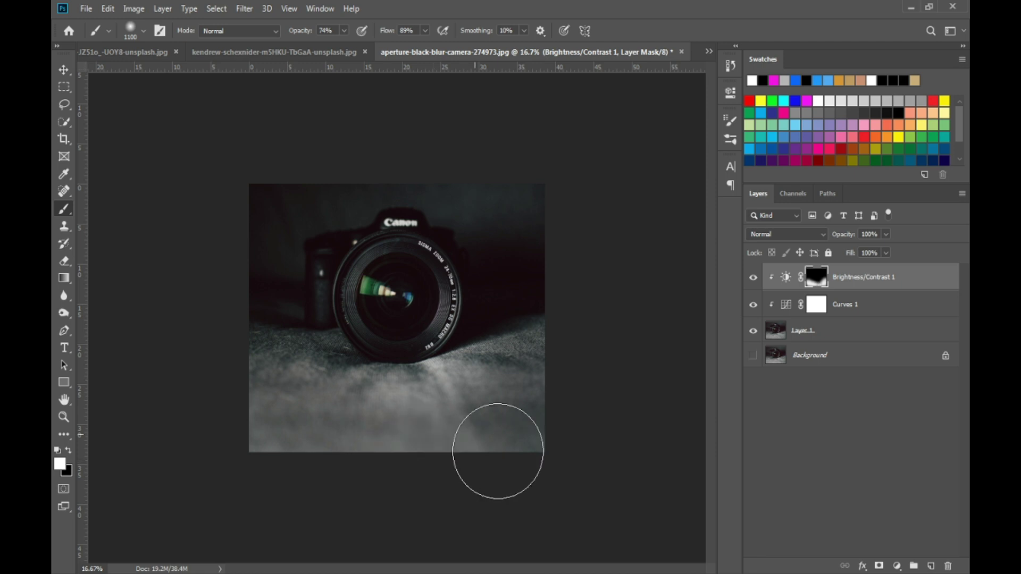
Lower the brush opacity to 53% and refine the mask over the foreground cloth with black and white strokes.
left_click(344, 31)
left_click_drag(347, 45, 334, 48)
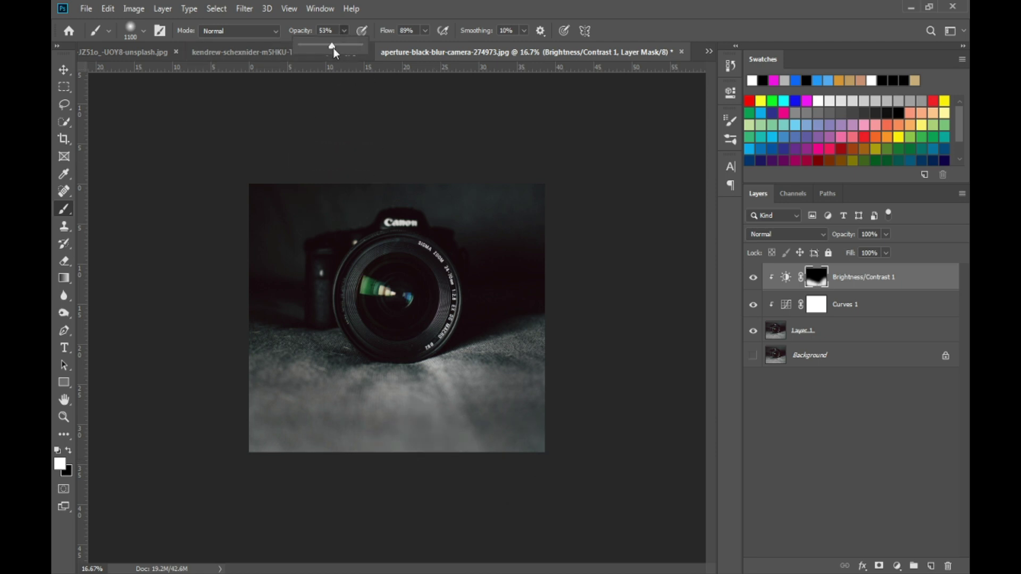
left_click(70, 452)
mouse_move(271, 448)
left_mouse_down()
mouse_move(442, 510)
mouse_move(344, 433)
mouse_move(593, 399)
mouse_move(498, 500)
left_mouse_up()
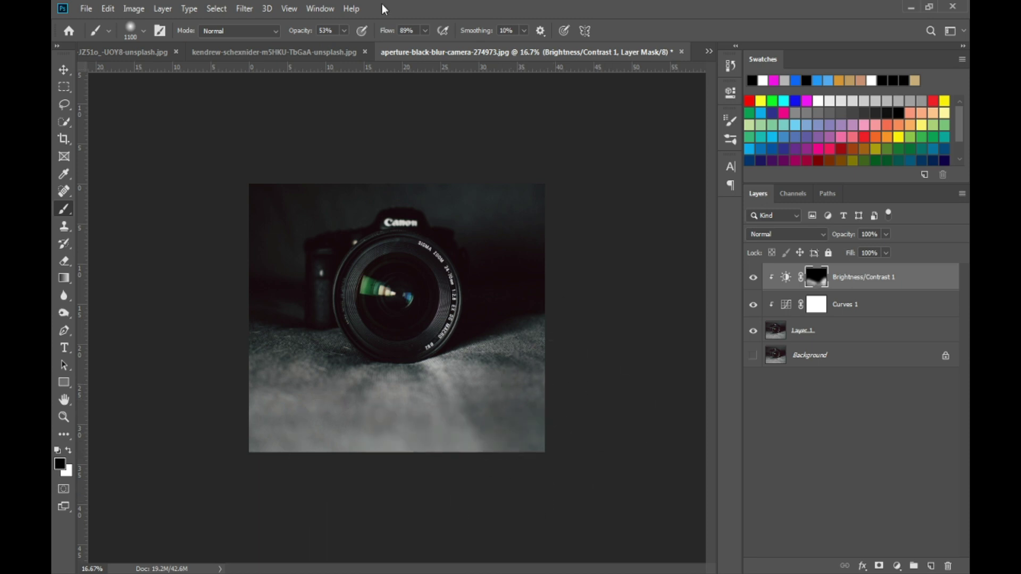
left_click(70, 456)
mouse_move(269, 404)
left_mouse_down()
mouse_move(362, 467)
mouse_move(406, 477)
mouse_move(398, 448)
mouse_move(582, 449)
mouse_move(518, 408)
mouse_move(604, 349)
mouse_move(365, 419)
mouse_move(270, 366)
mouse_move(405, 425)
mouse_move(571, 449)
mouse_move(583, 372)
mouse_move(558, 342)
left_mouse_up()
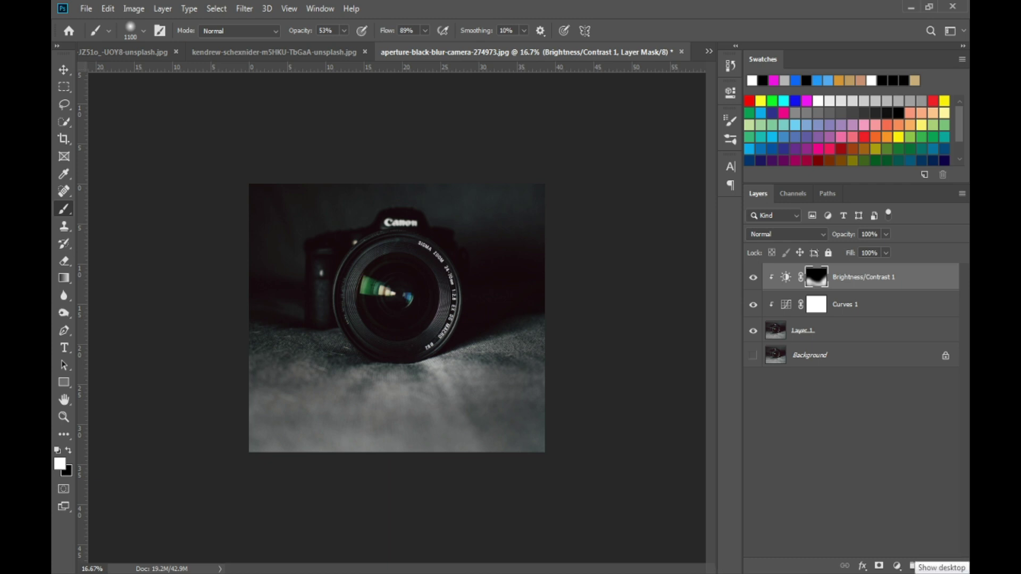
Duplicate the Brightness/Contrast adjustment layer and remove the copy.
left_click_drag(857, 280, 931, 567)
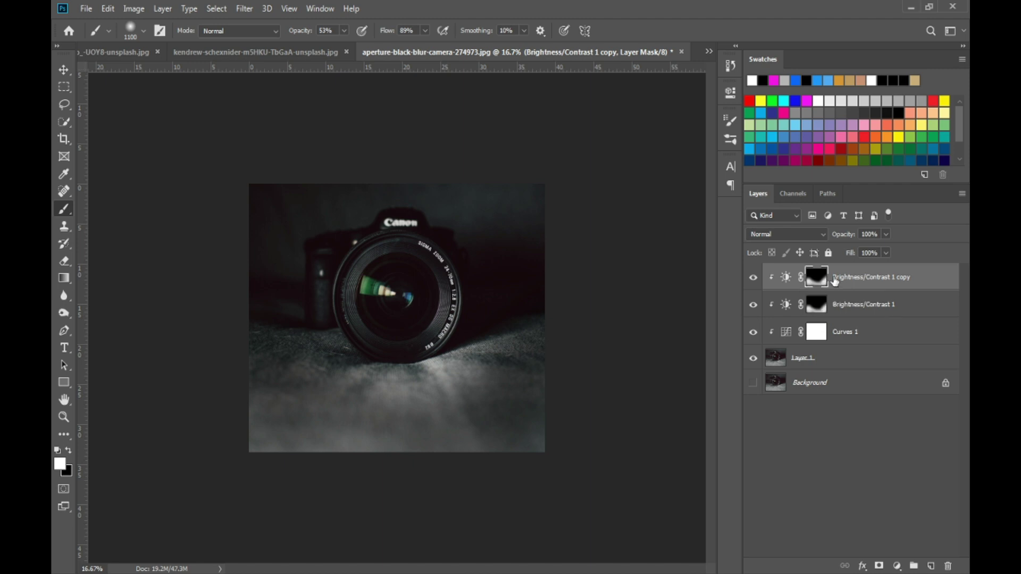
key("Delete")
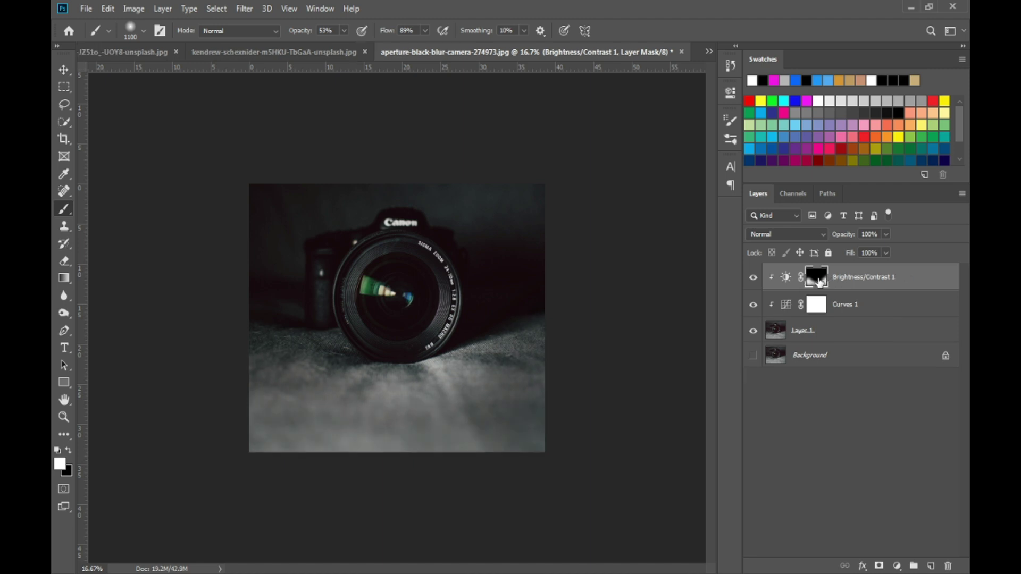
Add a new layer on top and select the inner ring area of the camera lens with an elliptical marquee.
left_click(877, 288)
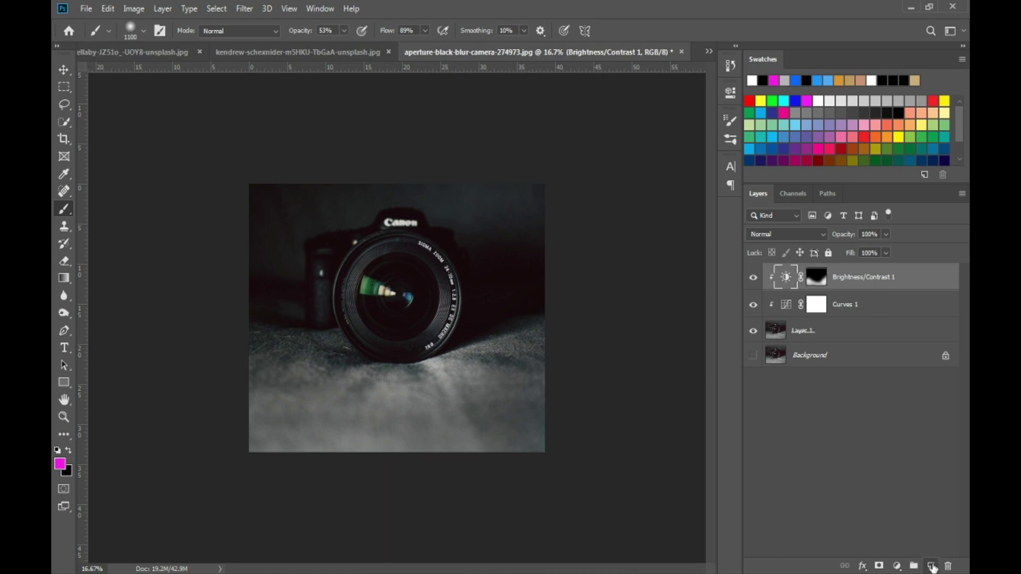
left_click(932, 567)
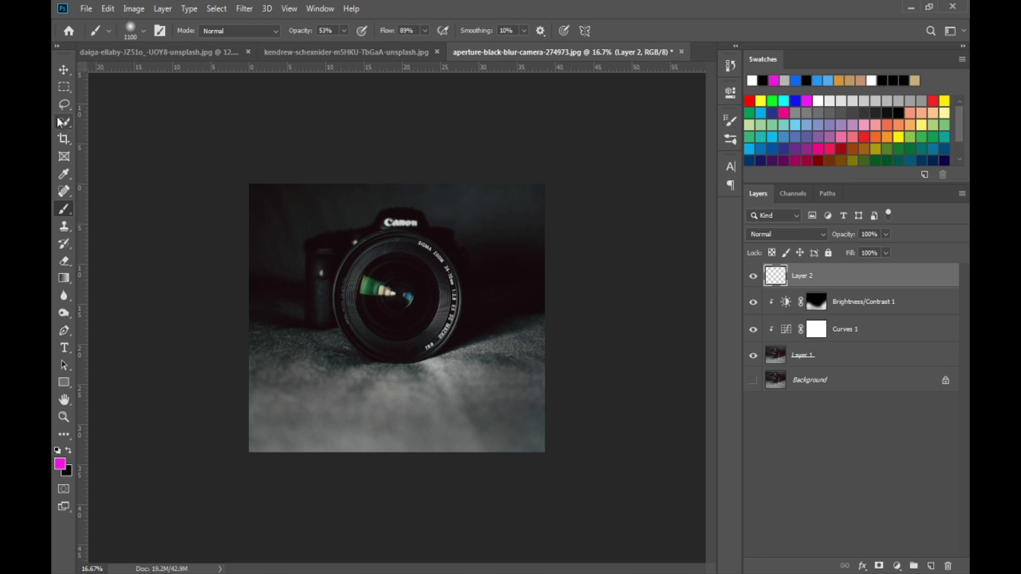
left_click_drag(66, 92, 104, 100)
key("ctrl+plus")
key("ctrl+plus")
key("ctrl+plus")
left_click_drag(496, 204, 226, 470)
left_click_drag(371, 360, 404, 323)
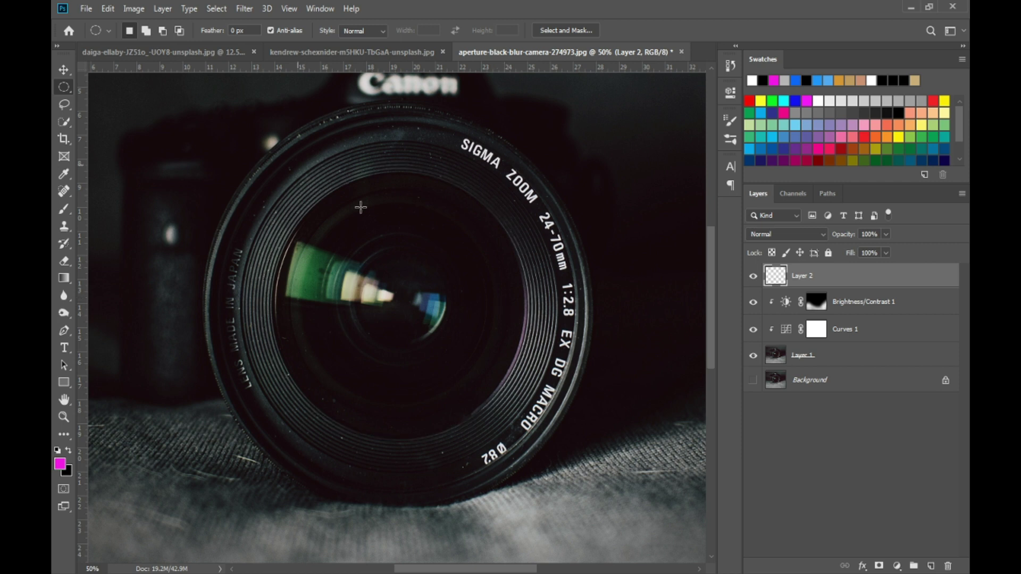
left_click_drag(245, 142, 552, 479)
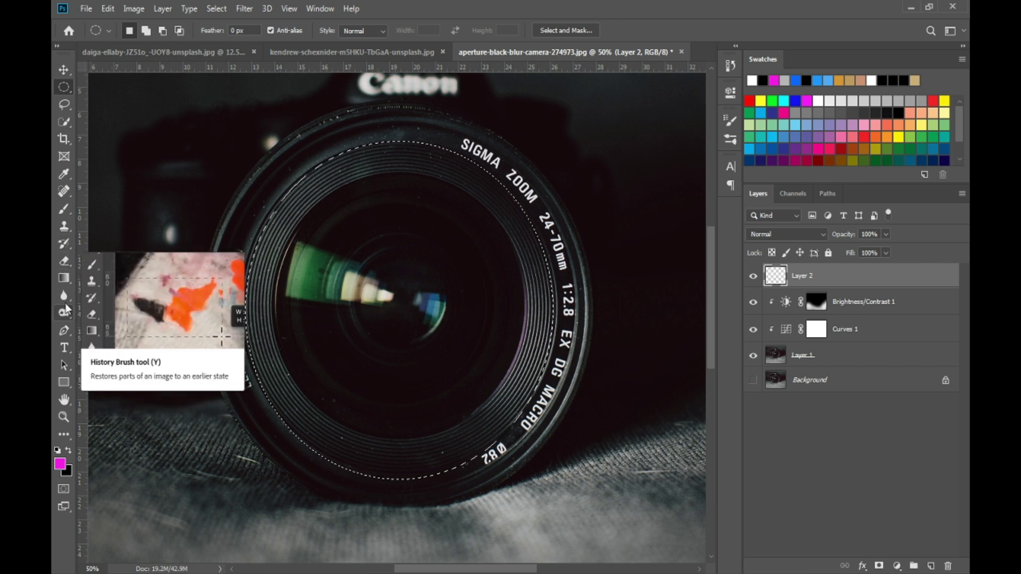
left_click(71, 235)
left_click(68, 228)
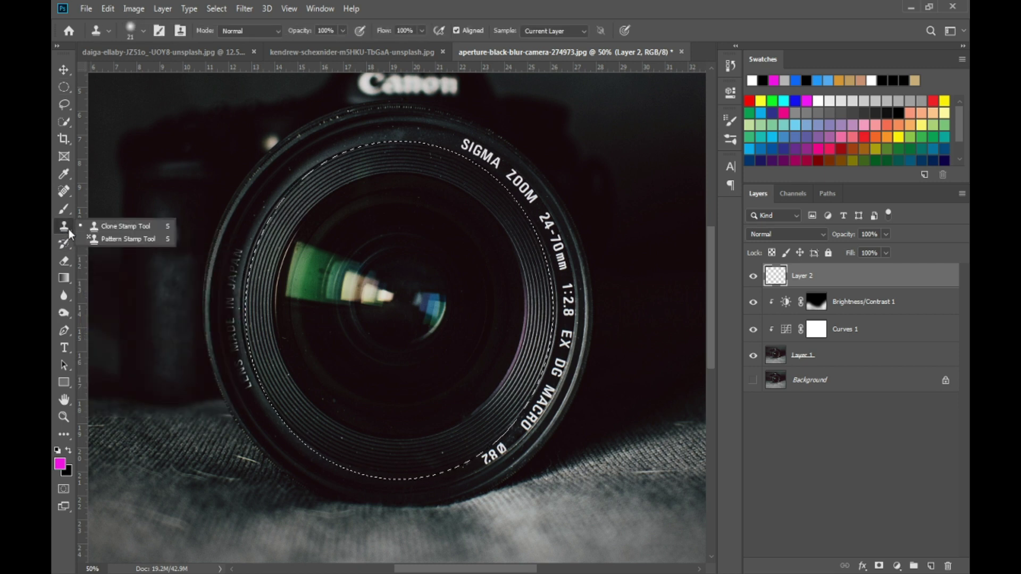
left_click(67, 215)
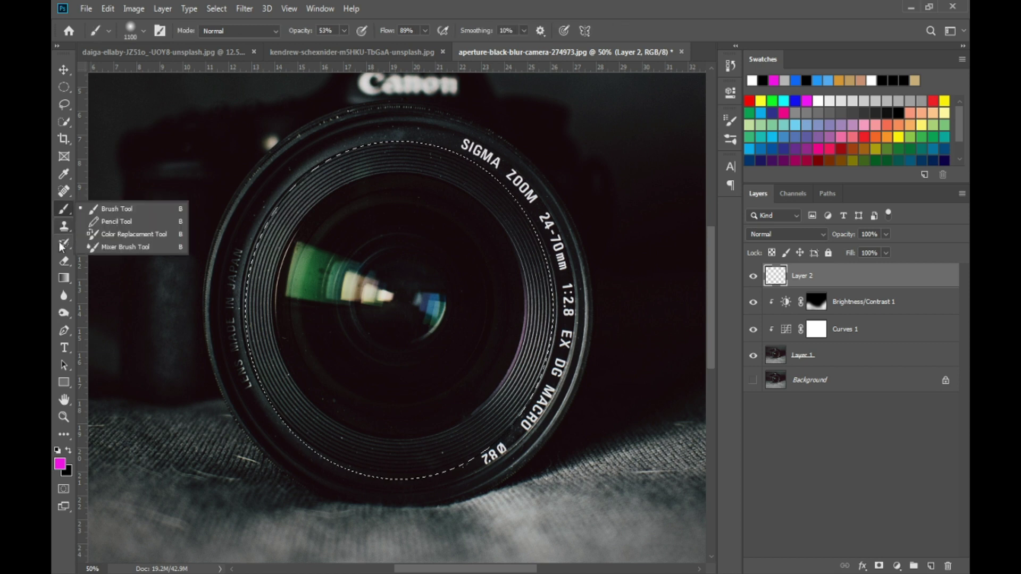
left_click(71, 302)
left_click(64, 260)
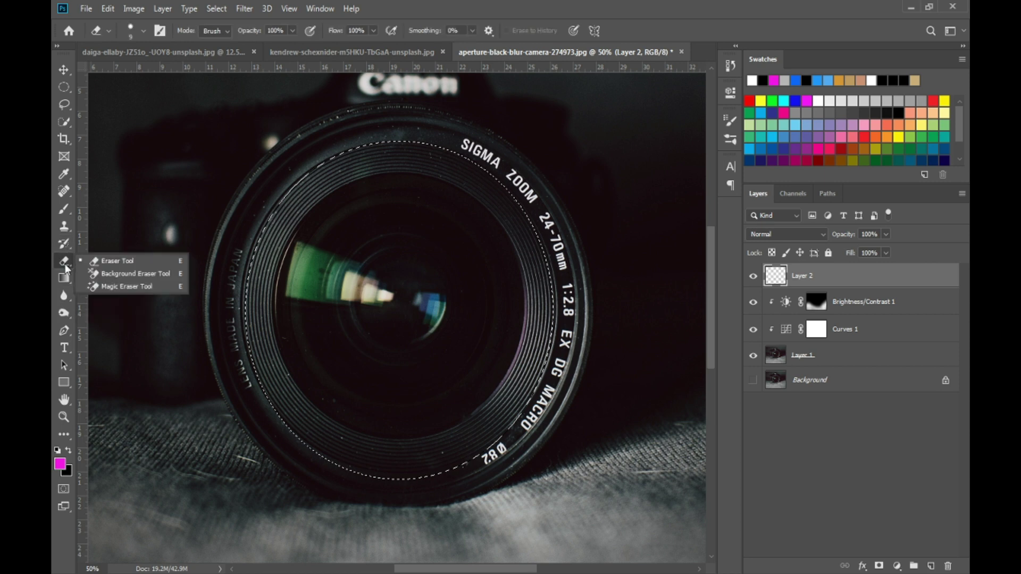
left_click(64, 251)
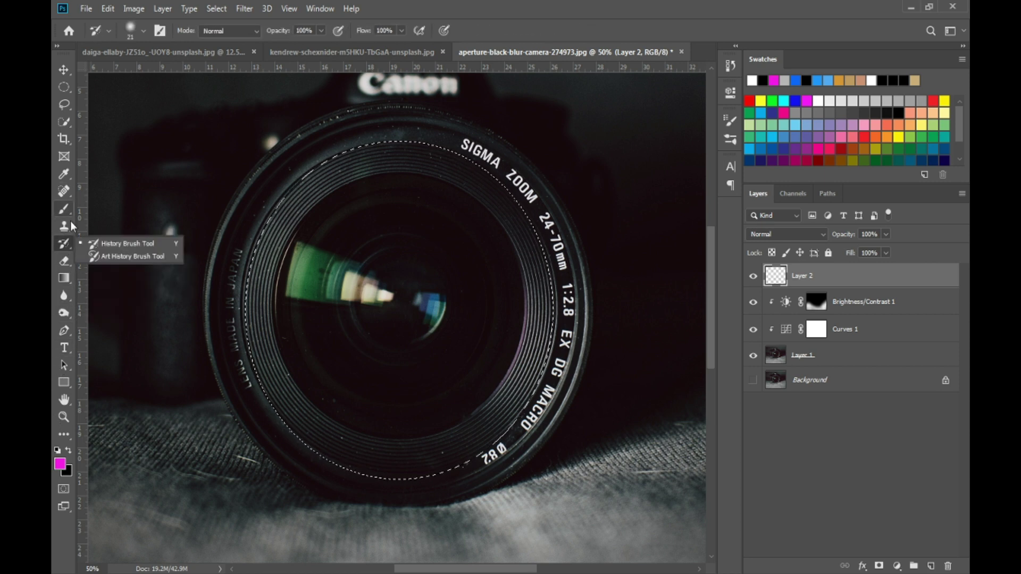
left_click(67, 156)
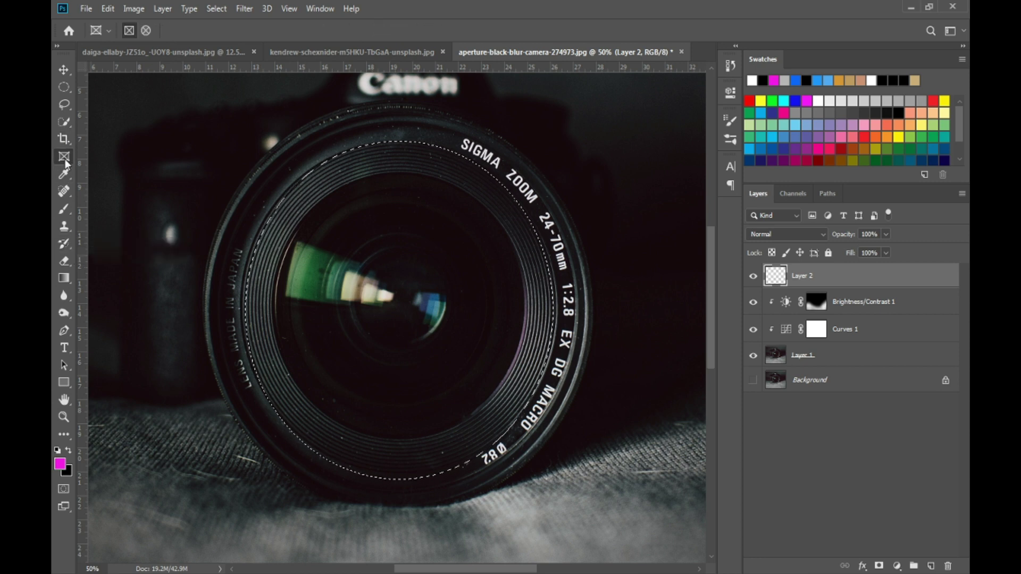
left_click(65, 173)
Fill the circular lens selection with black on the new layer using the Paint Bucket, and deselect it.
mouse_move(65, 191)
left_mouse_down()
mouse_move(70, 285)
mouse_move(92, 292)
left_mouse_up()
left_click(70, 209)
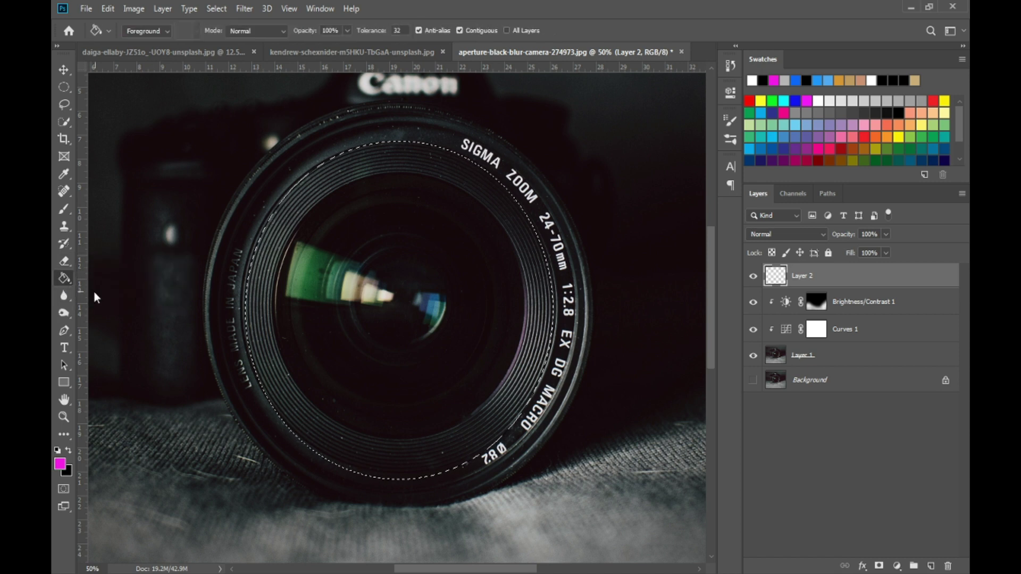
left_click(68, 451)
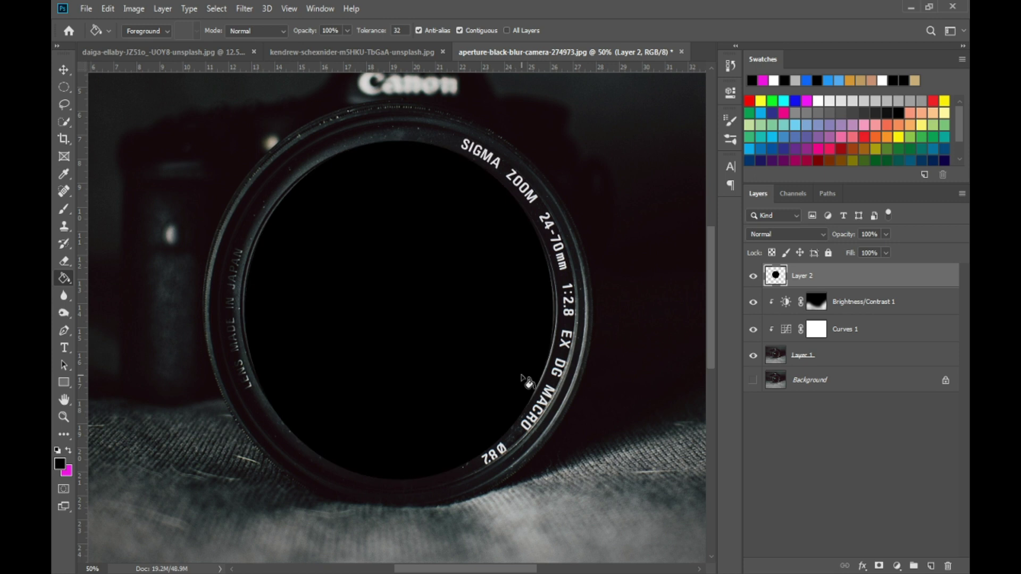
Copy the railway track photo into the camera document as a new layer on top.
left_click(391, 51)
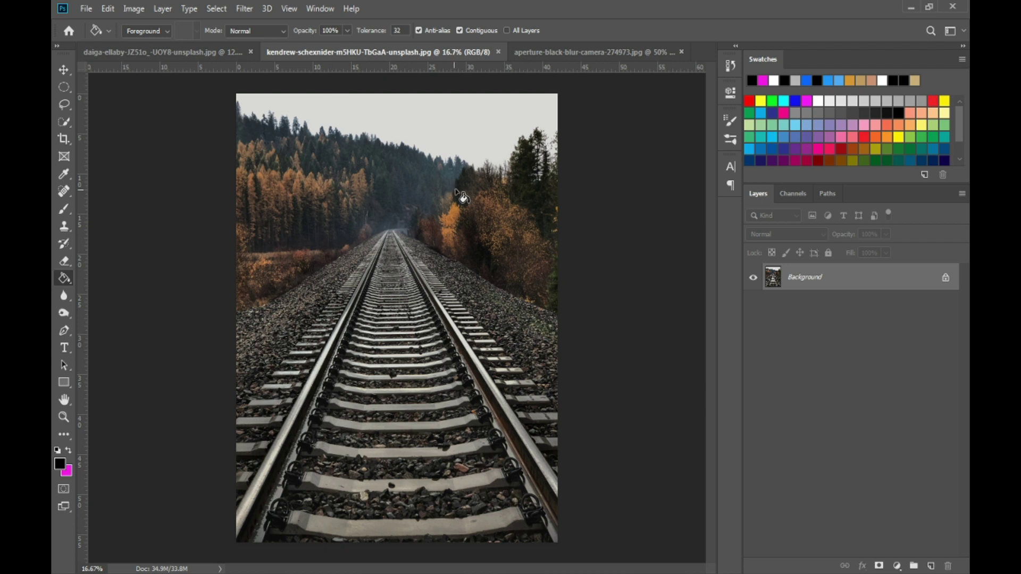
key("v")
left_click_drag(343, 232, 435, 237)
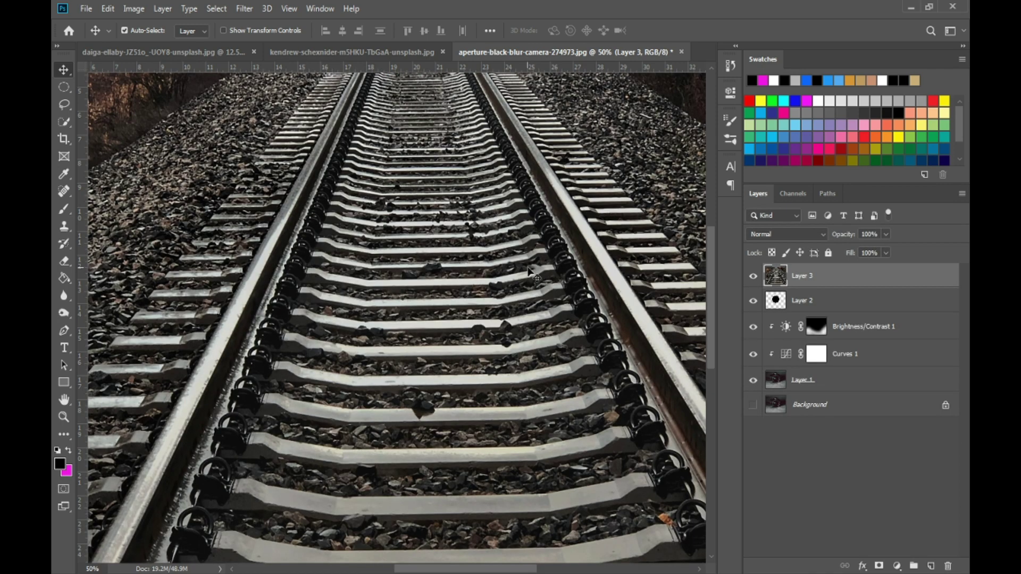
Begin a free transform of the railway layer and lower its opacity to 26% so the camera shows through.
key("ctrl+t")
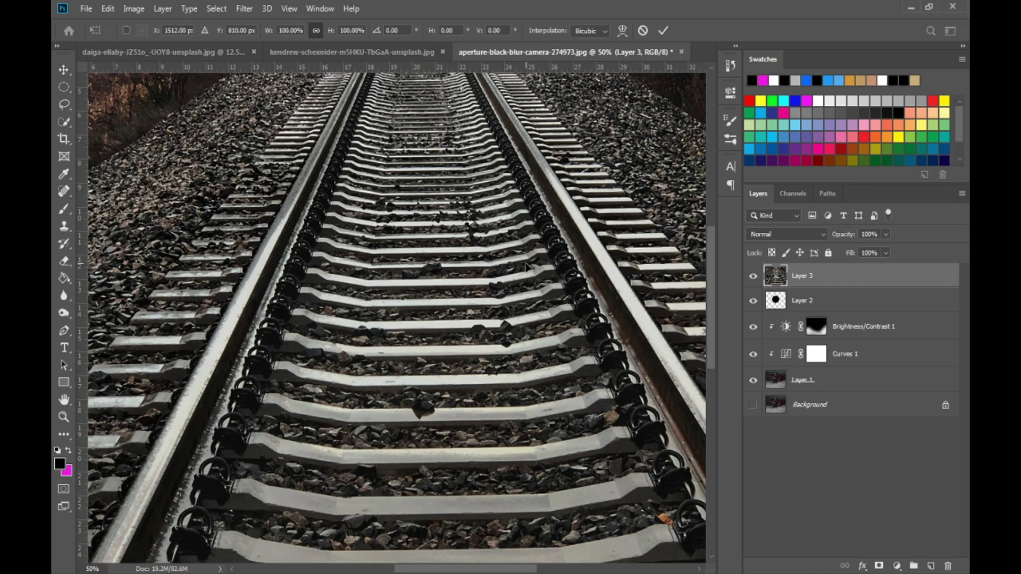
key("ctrl+minus")
key("ctrl+minus")
key("ctrl+minus")
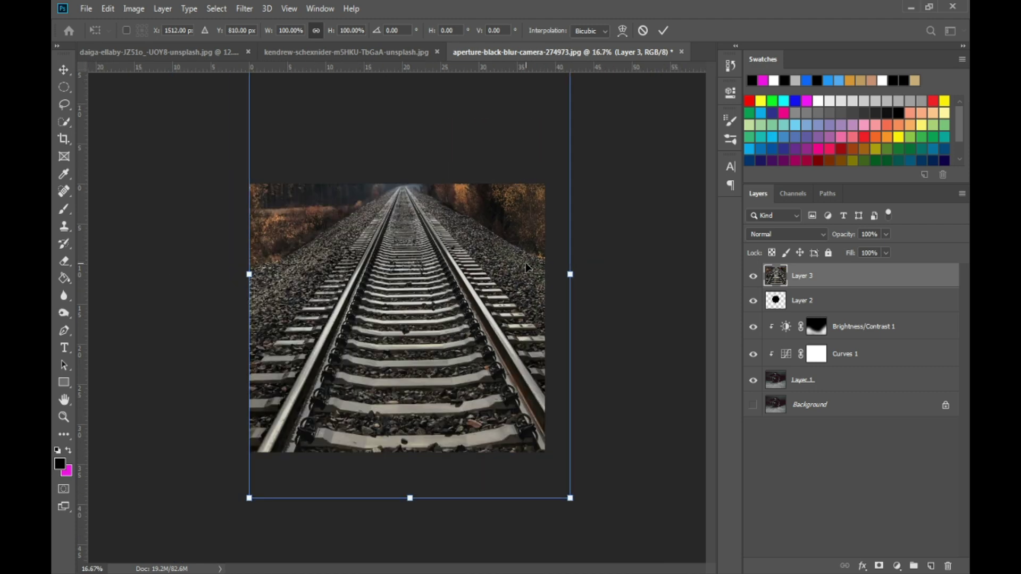
left_click(886, 234)
mouse_move(844, 254)
left_mouse_down()
mouse_move(836, 254)
mouse_move(854, 253)
mouse_move(844, 253)
left_mouse_up()
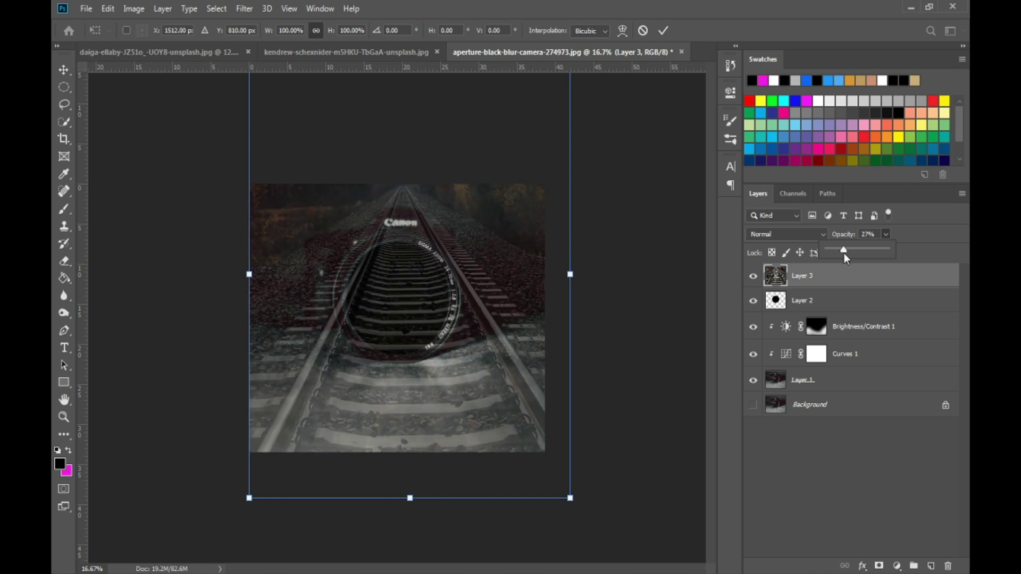
left_click(704, 262)
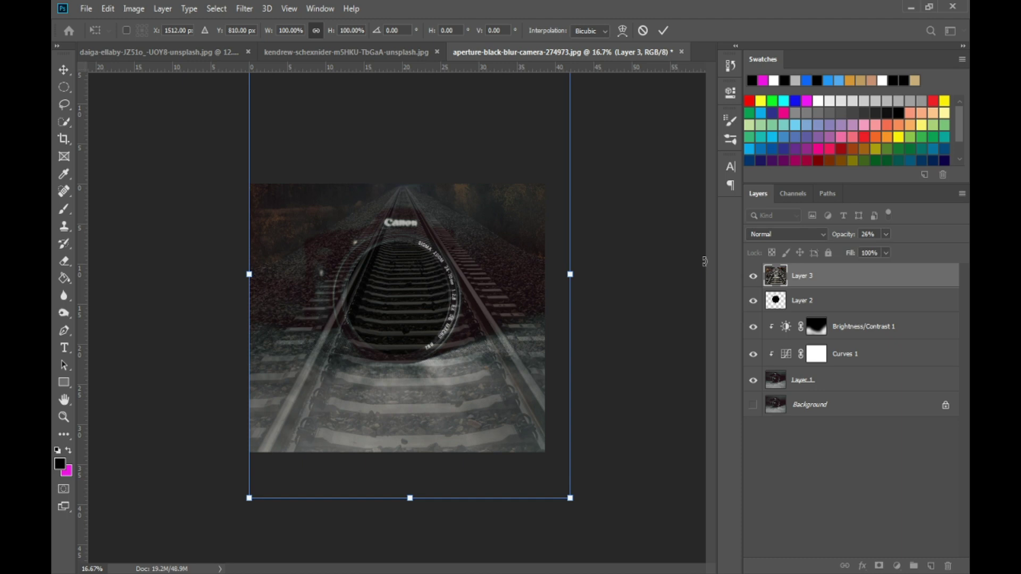
Scale the railway layer to about 71%, center it over the camera lens, and restore its opacity to 100%.
key("ctrl+minus")
left_click_drag(525, 114, 487, 171)
left_click_drag(426, 225, 438, 271)
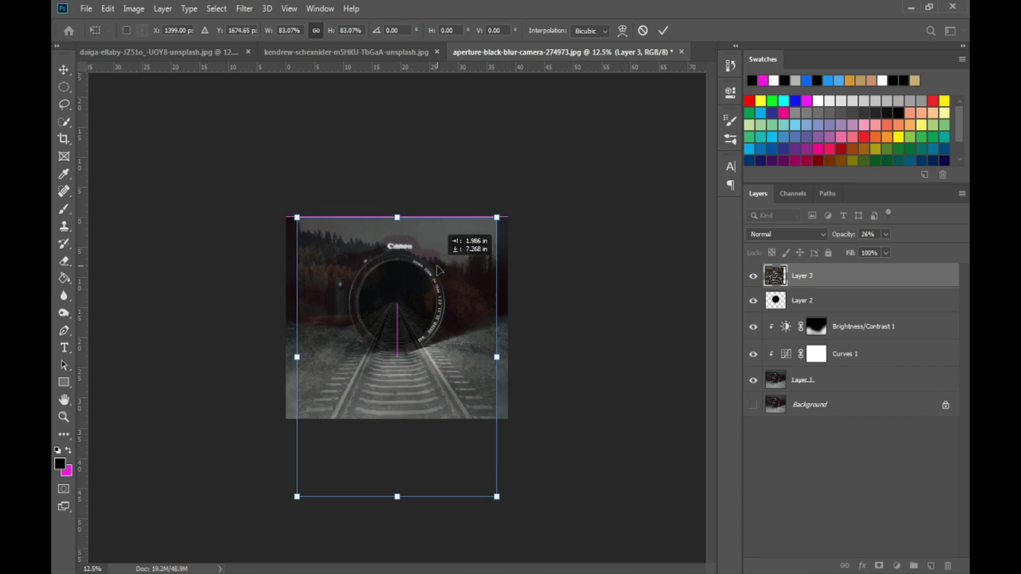
left_click(886, 234)
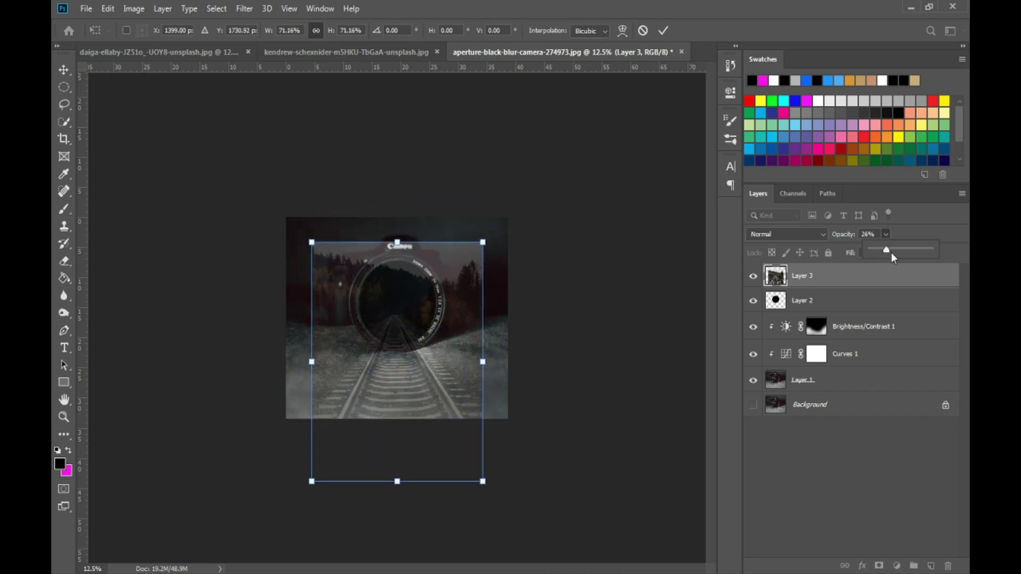
left_click_drag(891, 253, 959, 254)
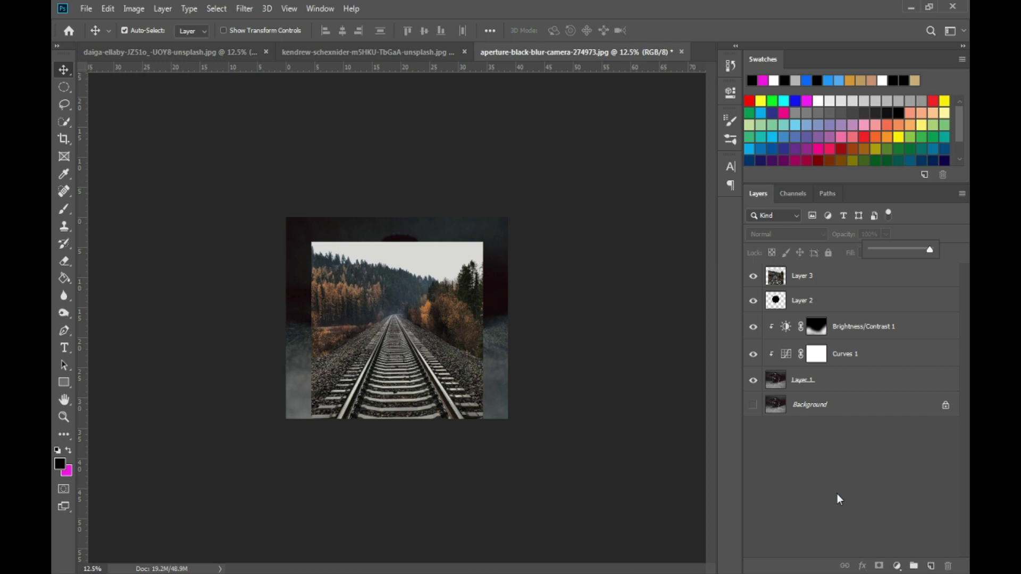
Clip the railway layer to the black lens circle and nudge the scene into position inside the lens.
right_click(847, 282)
left_click(731, 266)
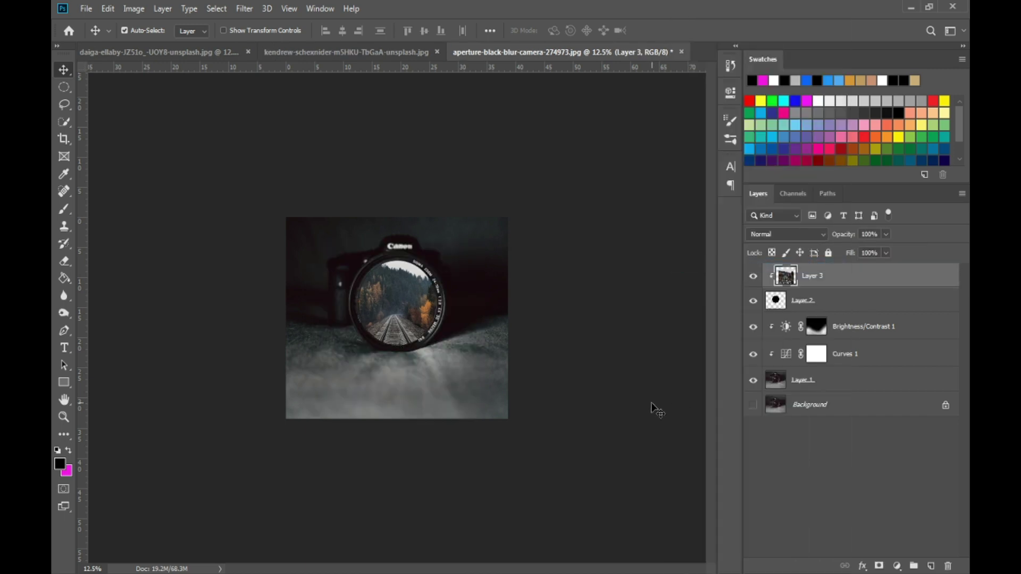
left_click_drag(402, 316, 402, 319)
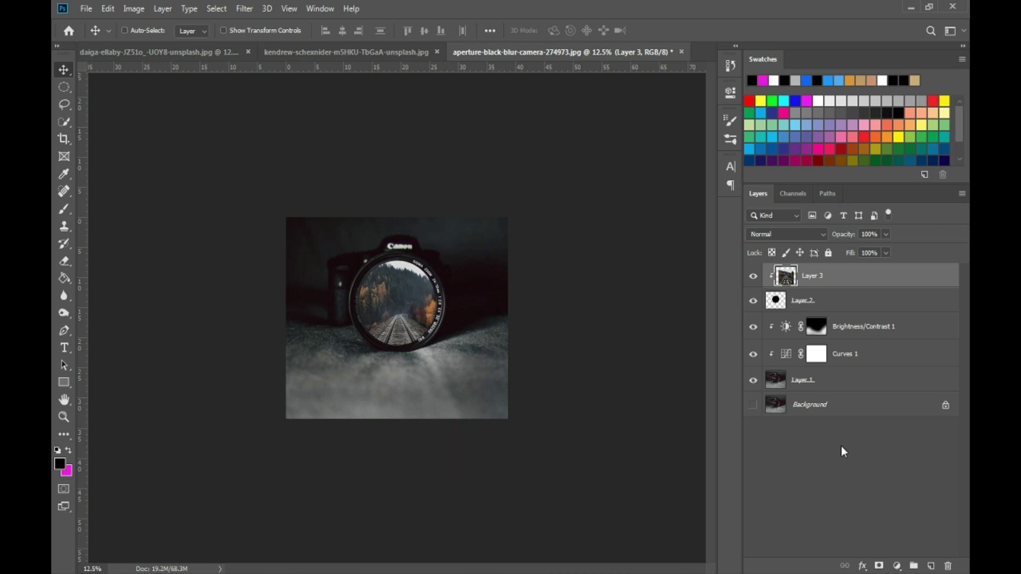
Duplicate the railway layer and select the track with the Polygonal Lasso, along both outer rails down past the canvas's lower edge.
key("ctrl+j")
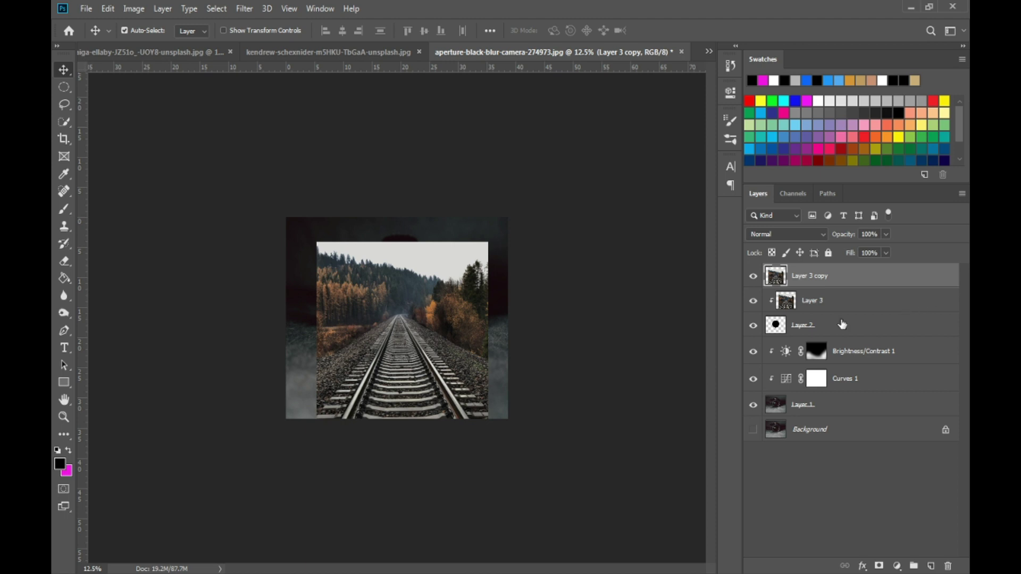
key("ctrl+plus")
key("ctrl+plus")
key("ctrl+plus")
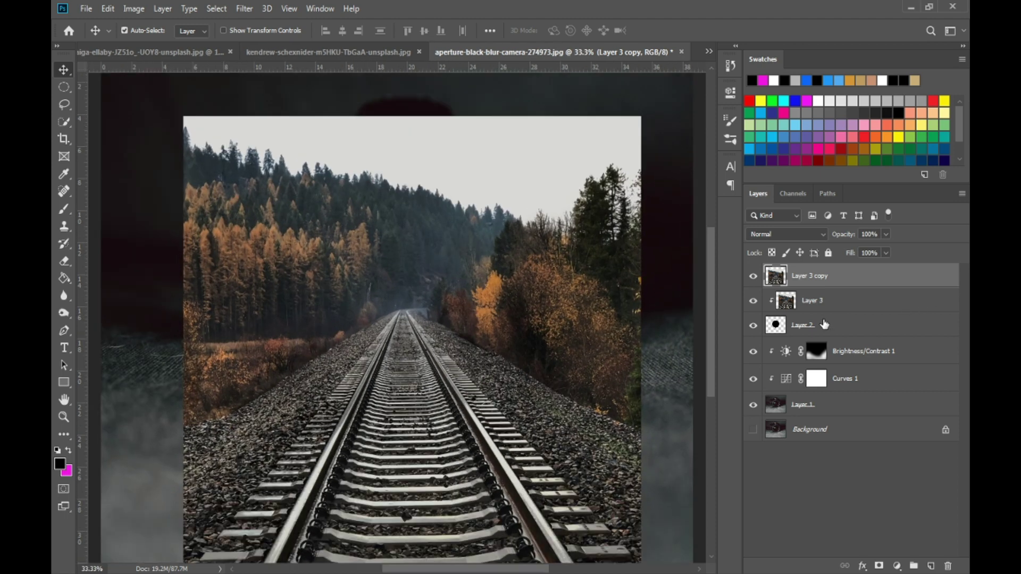
left_click_drag(711, 246, 715, 299)
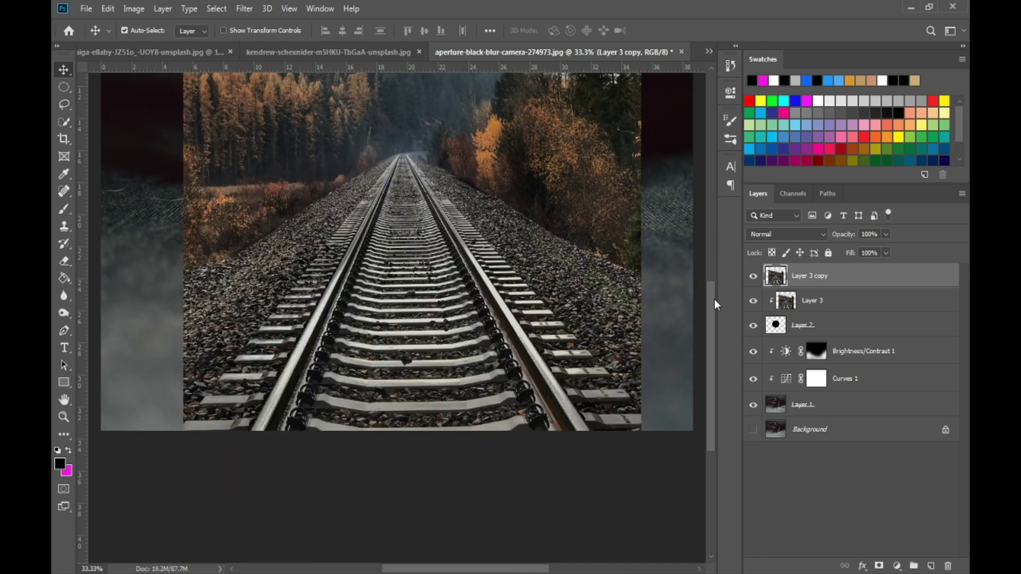
key("ctrl+plus")
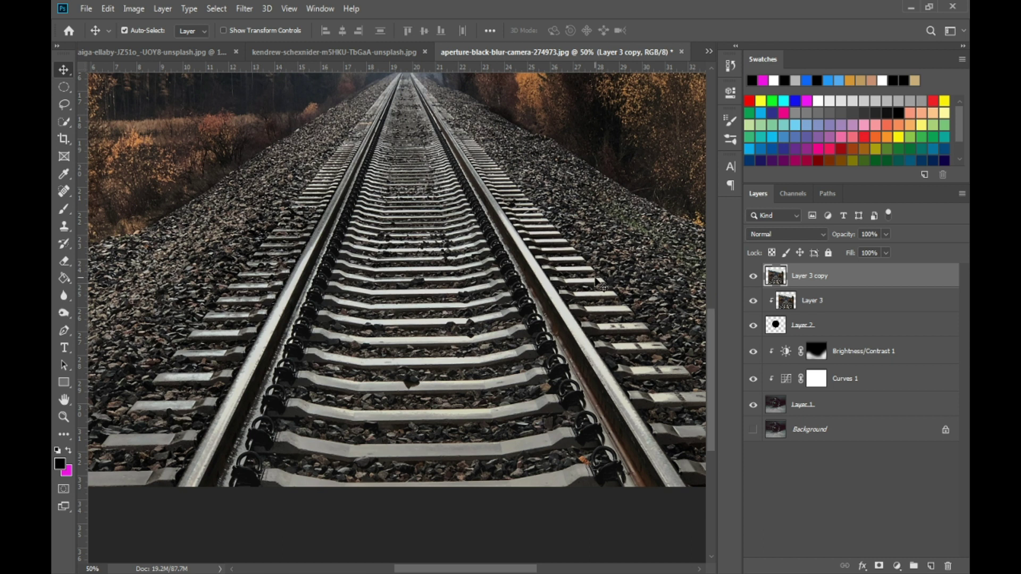
left_click(63, 123)
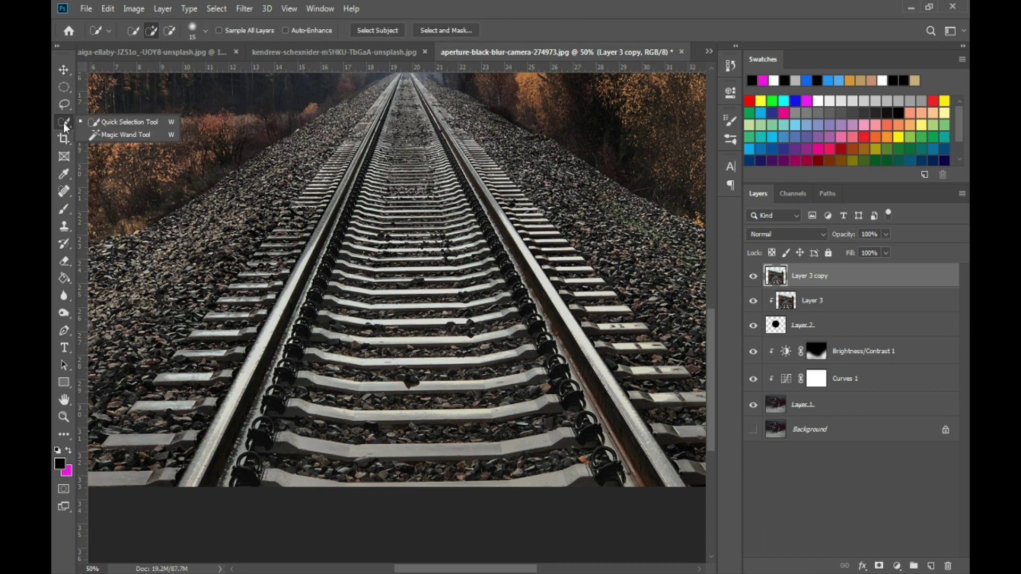
left_click(63, 110)
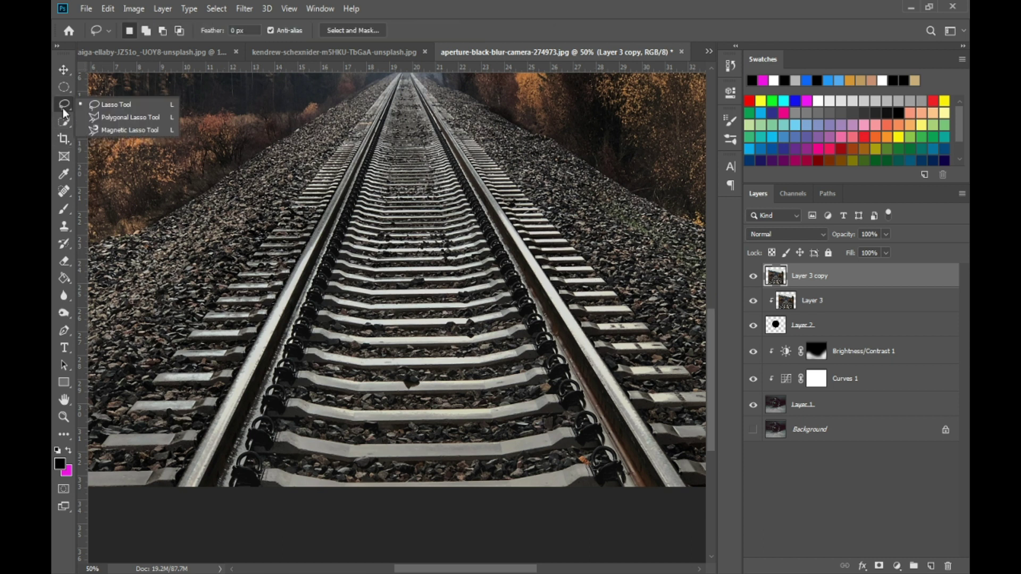
left_click(98, 116)
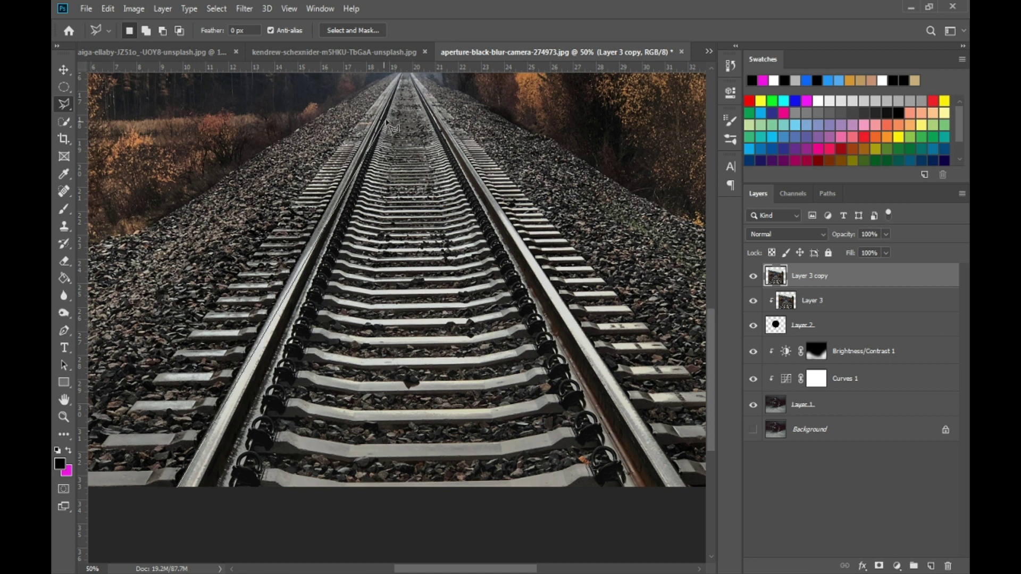
left_click(393, 97)
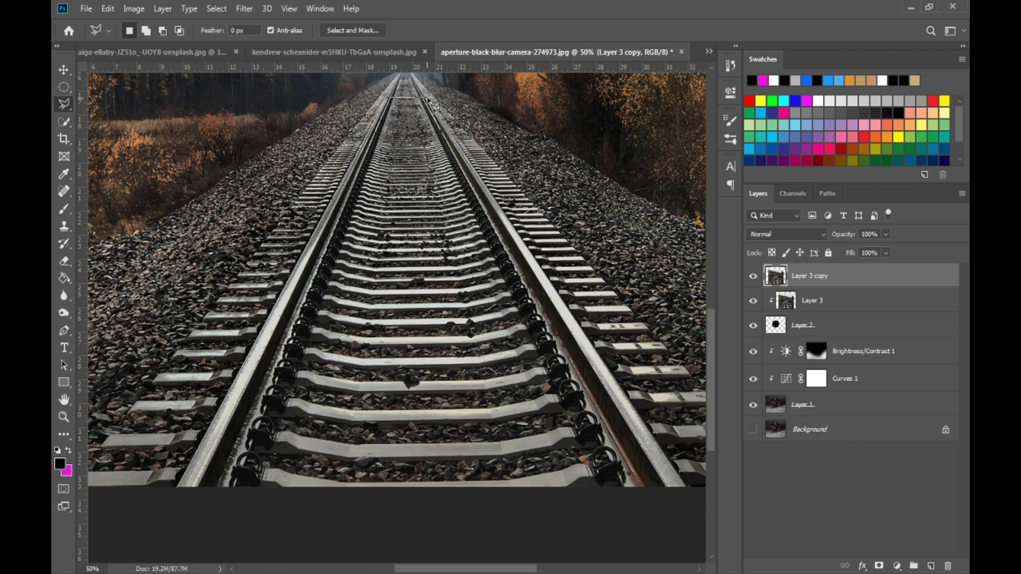
left_click(427, 98)
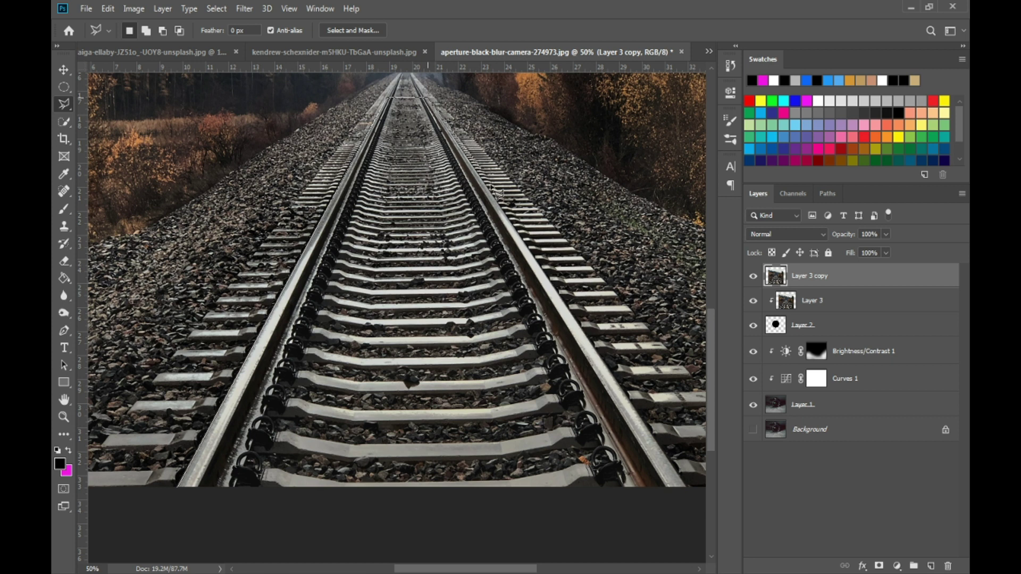
left_click(689, 488)
left_click(687, 532)
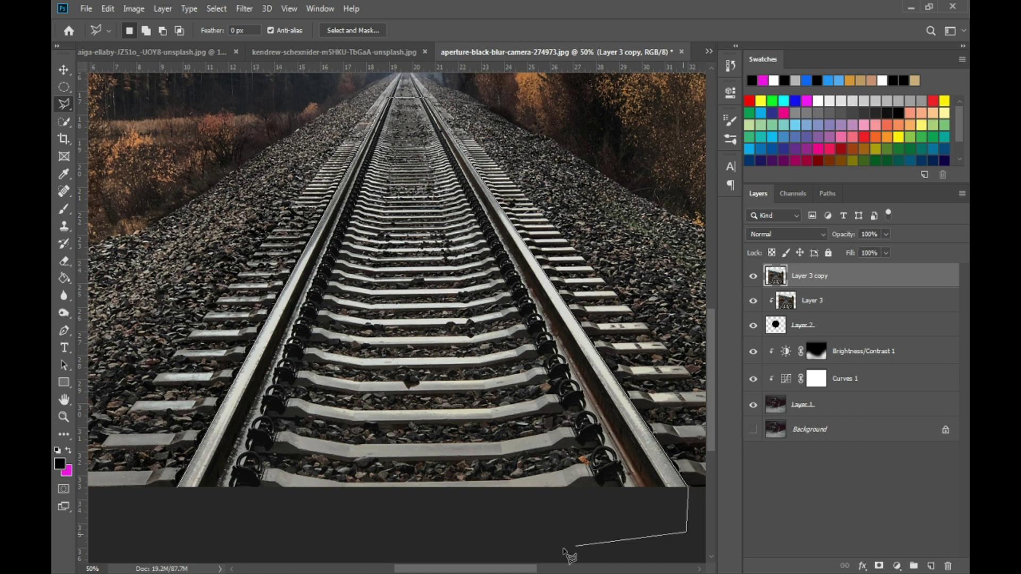
left_click(194, 542)
left_click(179, 487)
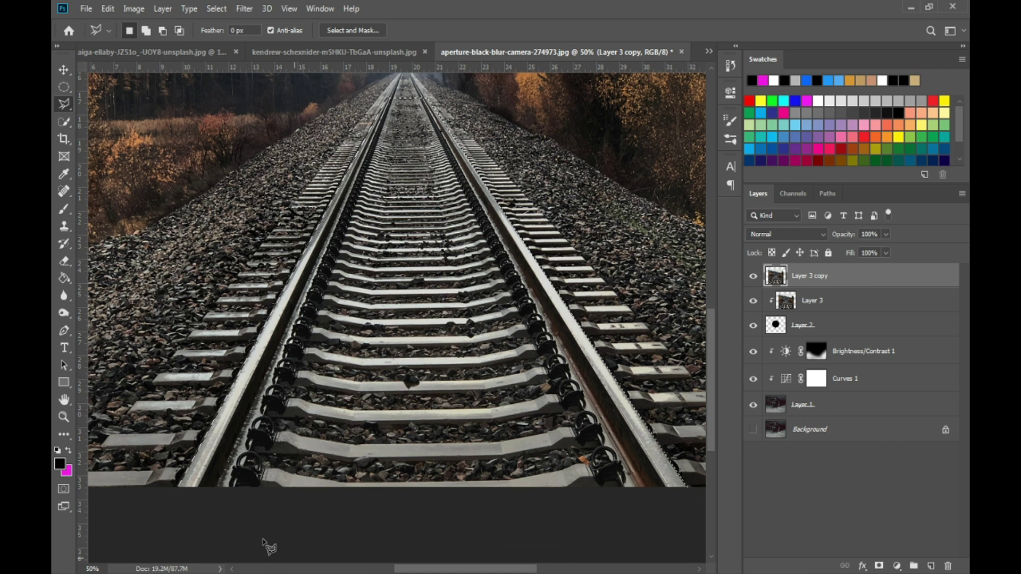
Add a layer mask to the railway copy from the selection so that only the track is kept.
left_click(879, 566)
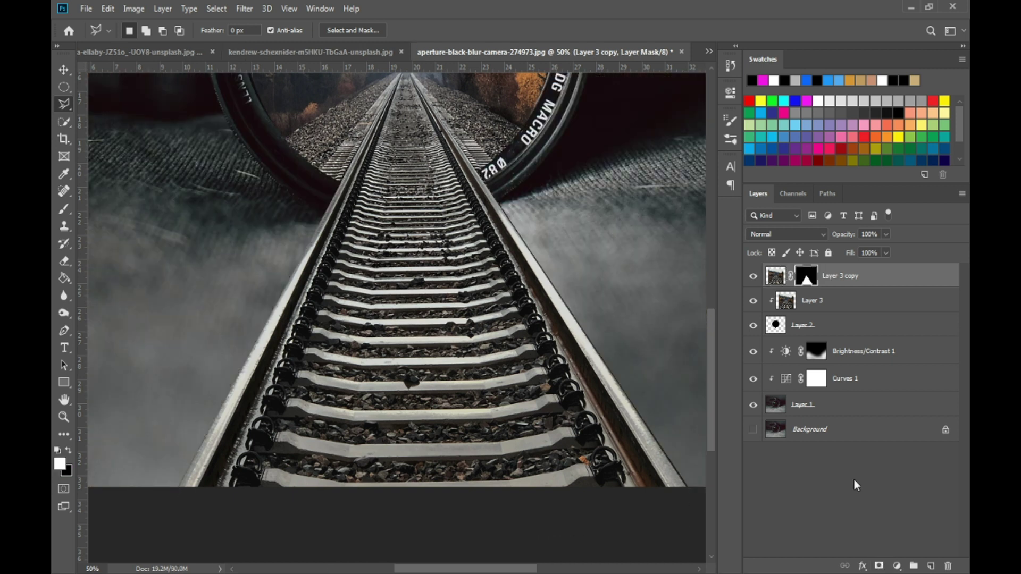
key("ctrl+minus")
key("ctrl+minus")
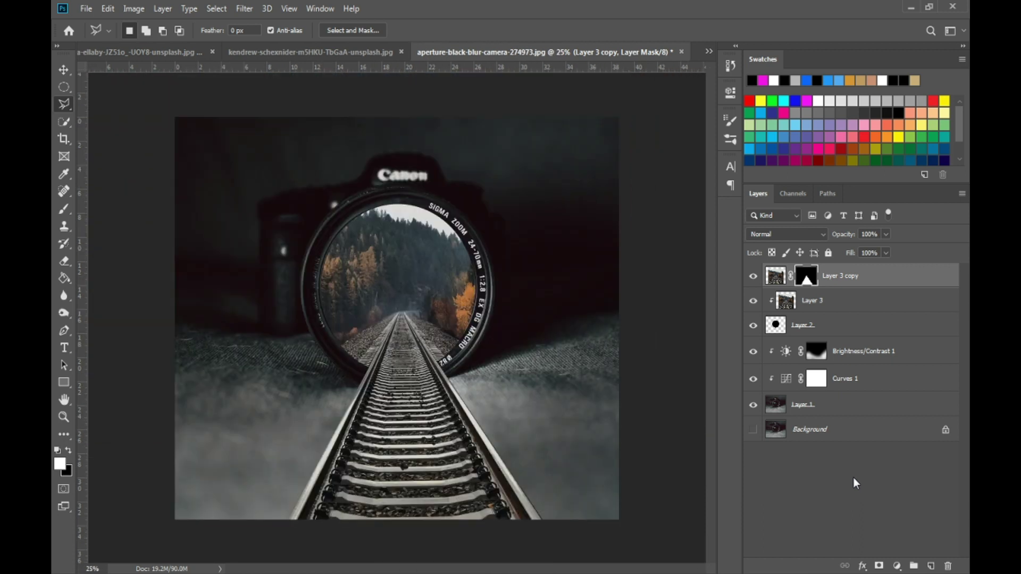
Add a new layer above the masked track and clip it to the track layer.
left_click(931, 566)
right_click(791, 277)
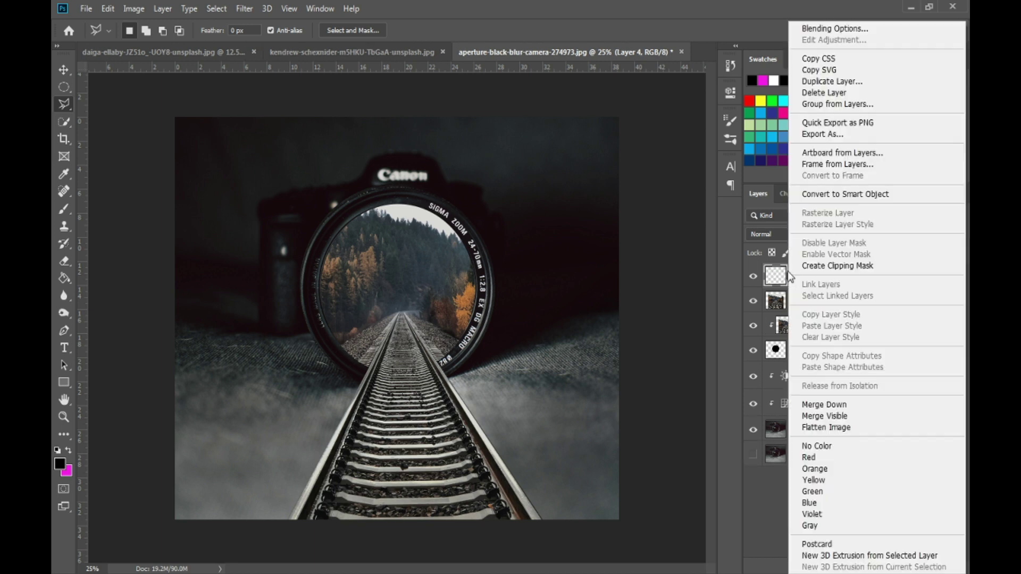
left_click(814, 266)
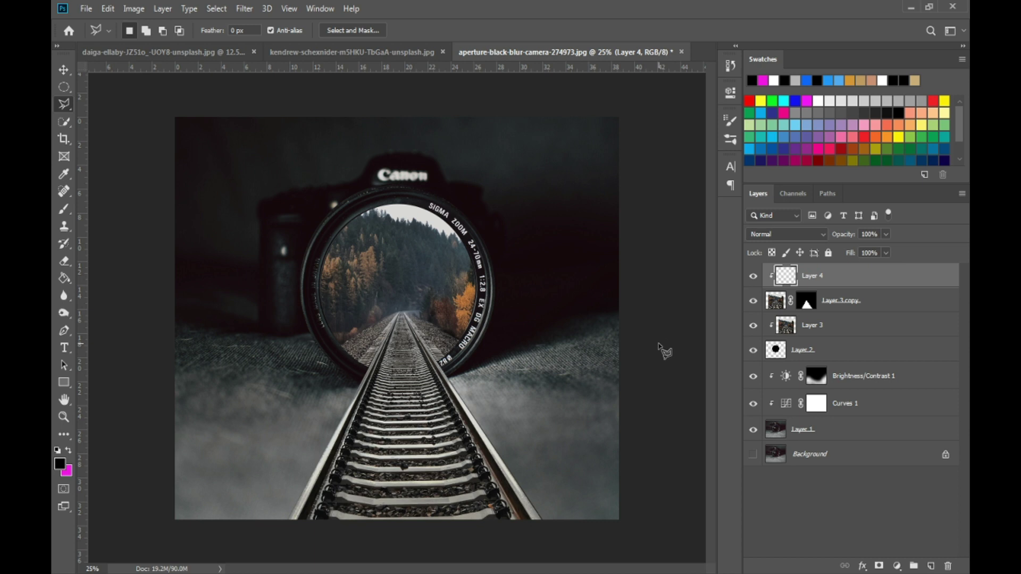
Paint black shading over the lower part of the track on the clipped layer with the Brush at 46% opacity.
left_click(64, 209)
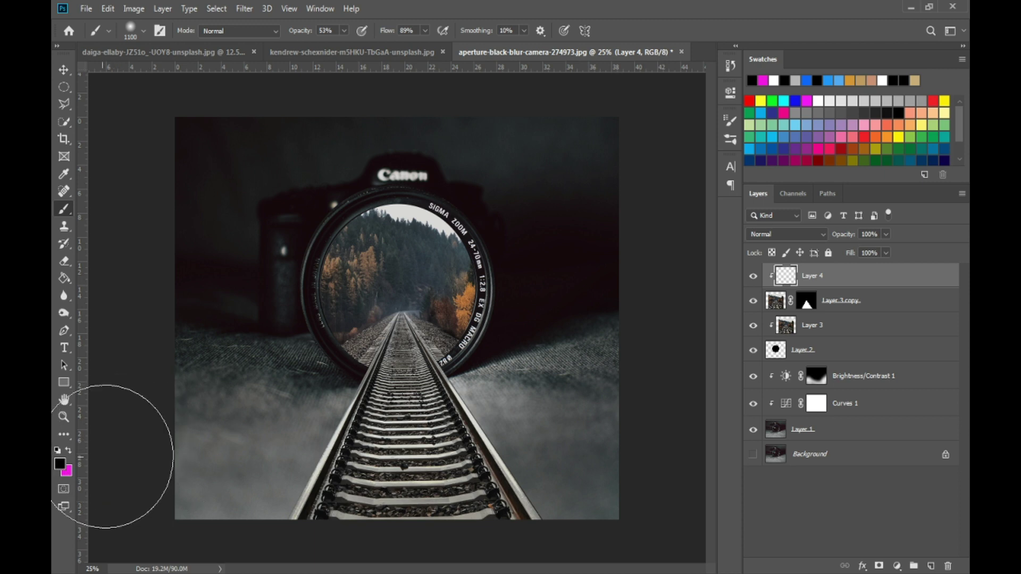
left_click(57, 451)
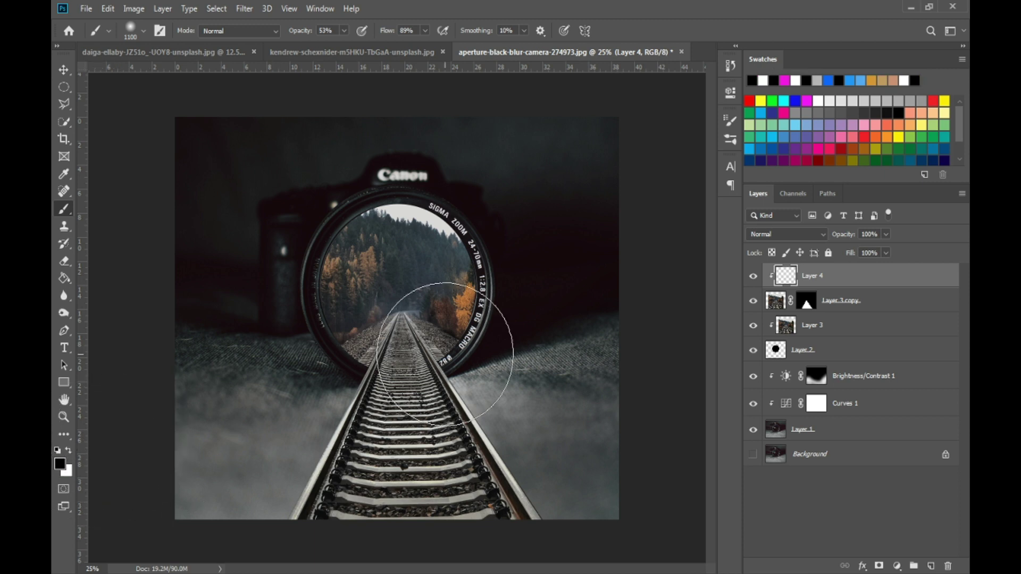
left_click(344, 31)
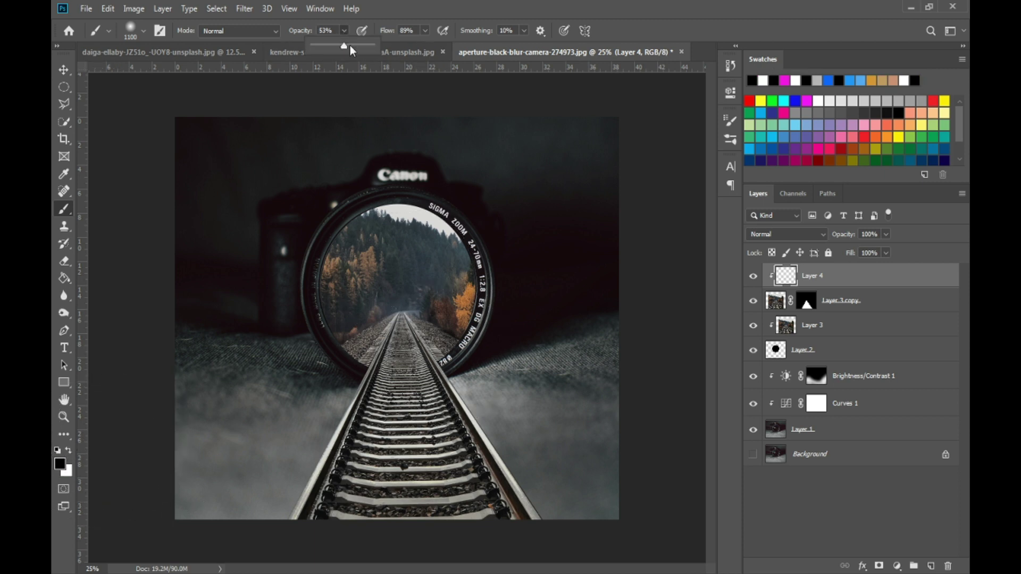
left_click_drag(344, 48, 341, 48)
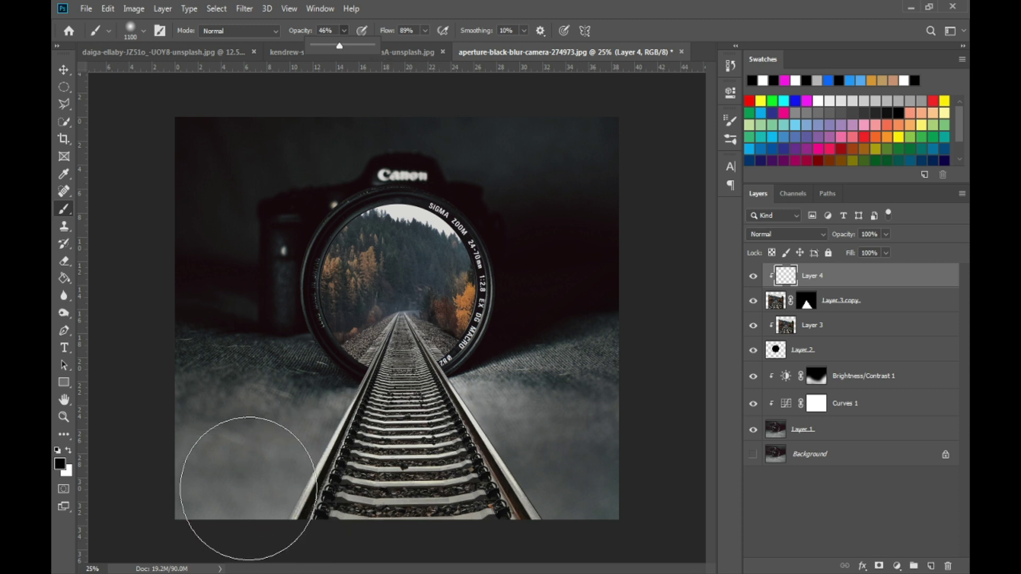
mouse_move(332, 508)
left_mouse_down()
mouse_move(396, 569)
mouse_move(518, 520)
mouse_move(552, 490)
mouse_move(410, 506)
mouse_move(422, 506)
mouse_move(342, 494)
mouse_move(490, 490)
mouse_move(324, 519)
mouse_move(331, 455)
mouse_move(340, 452)
left_mouse_up()
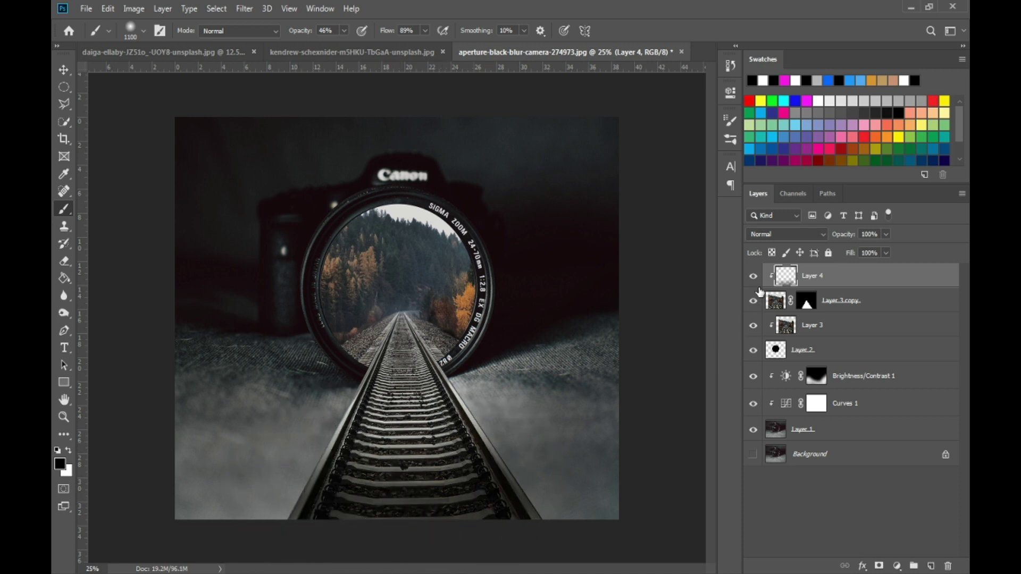
Set the shading layer's blend mode to Color Burn and its opacity to about 51%, and deselect the layer.
left_click(784, 237)
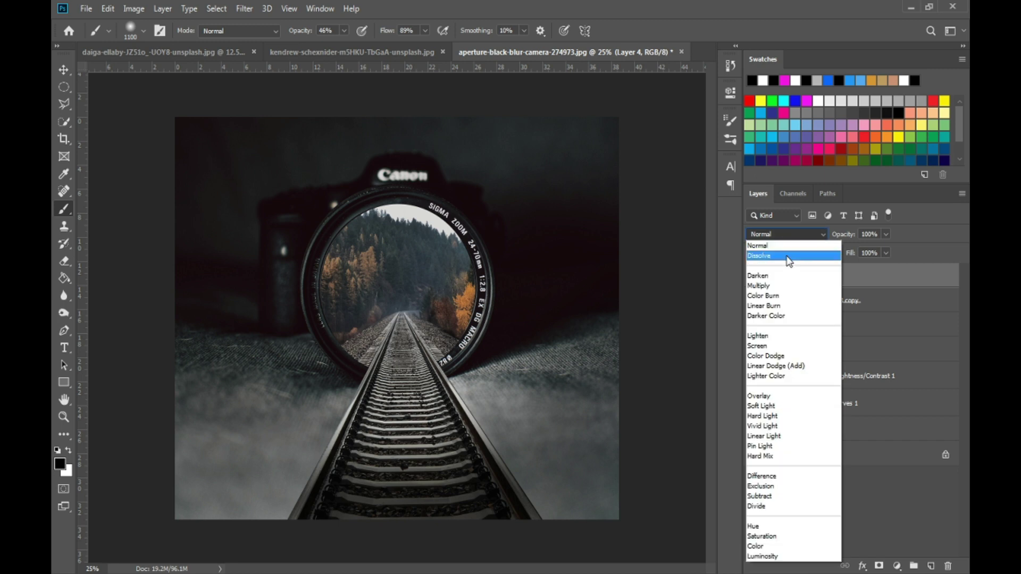
left_click(778, 299)
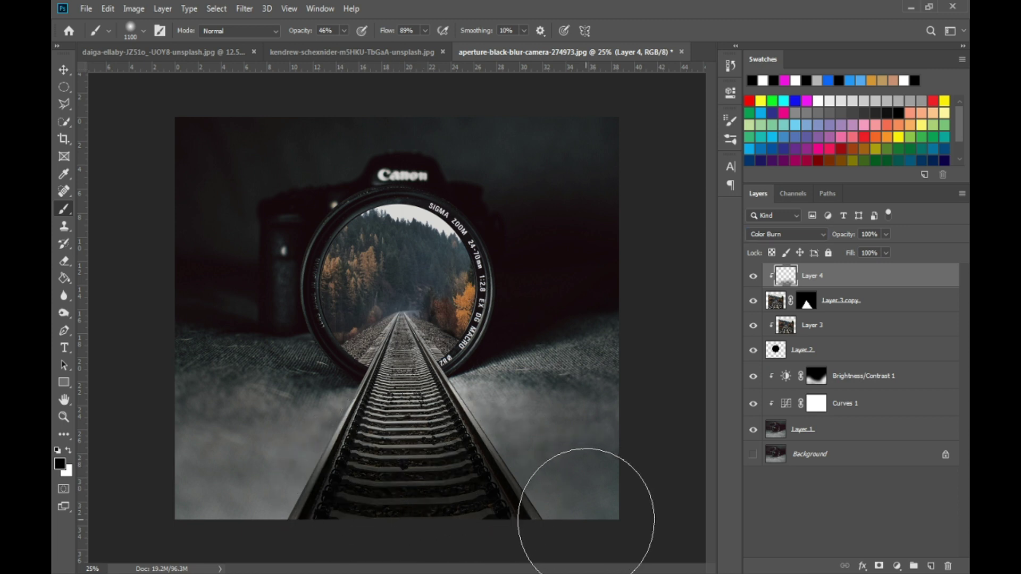
left_click(886, 234)
left_click_drag(852, 249, 860, 250)
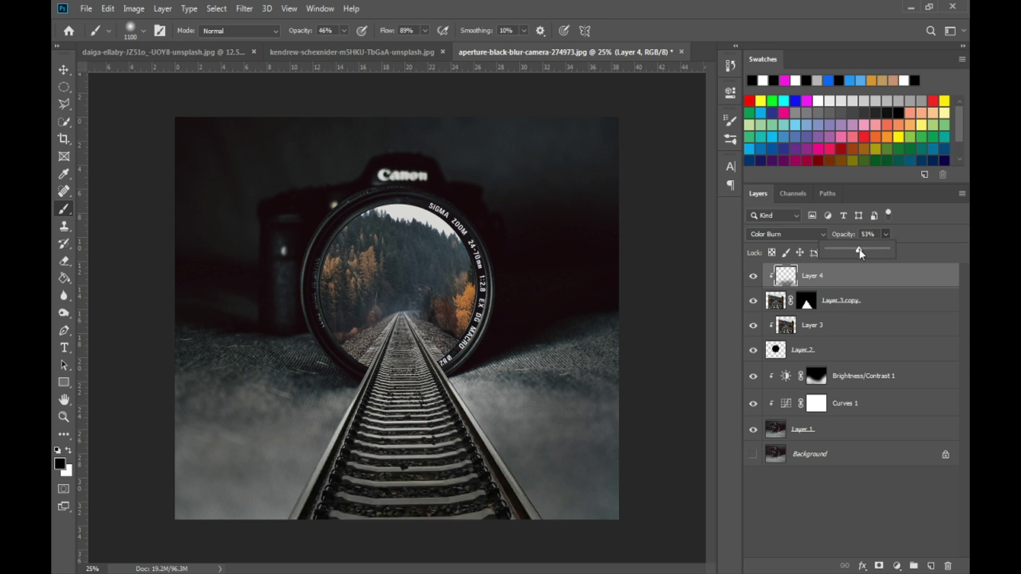
left_click(875, 507)
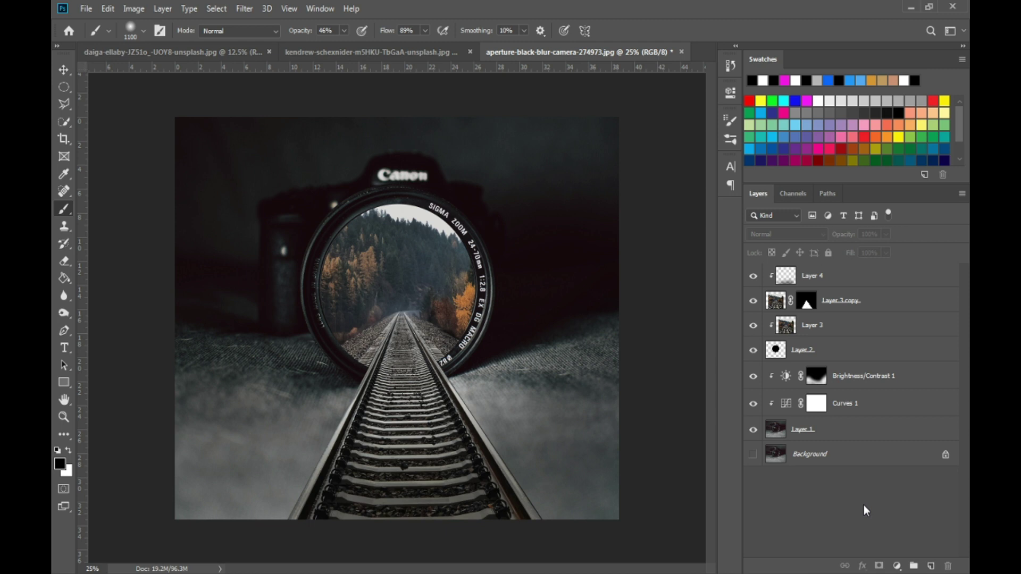
Apply a 22 px Tilt-Shift blur to the masked track layer's image, keeping the lens area sharp and blurring toward the foreground.
left_click(818, 277)
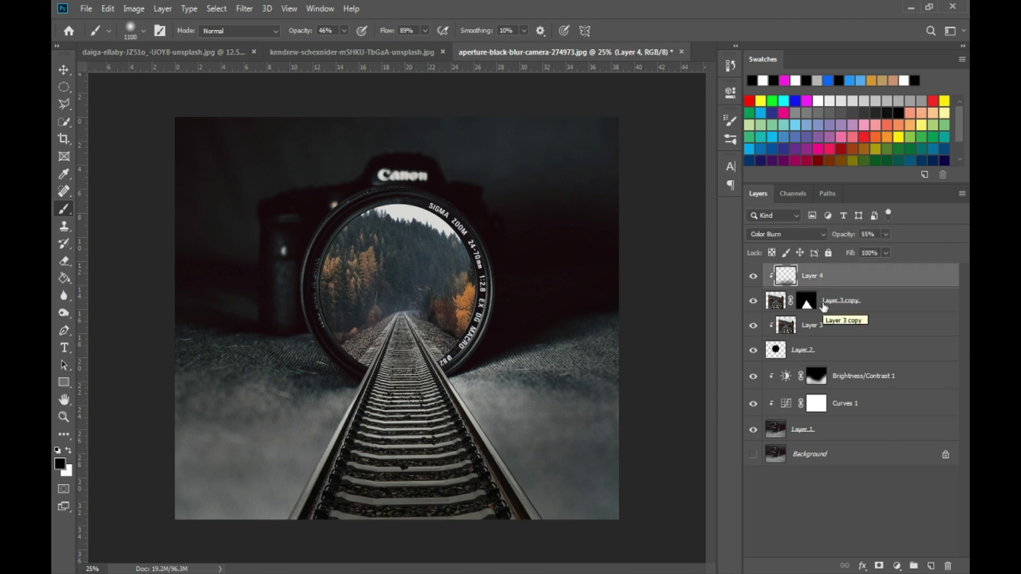
left_click(777, 301)
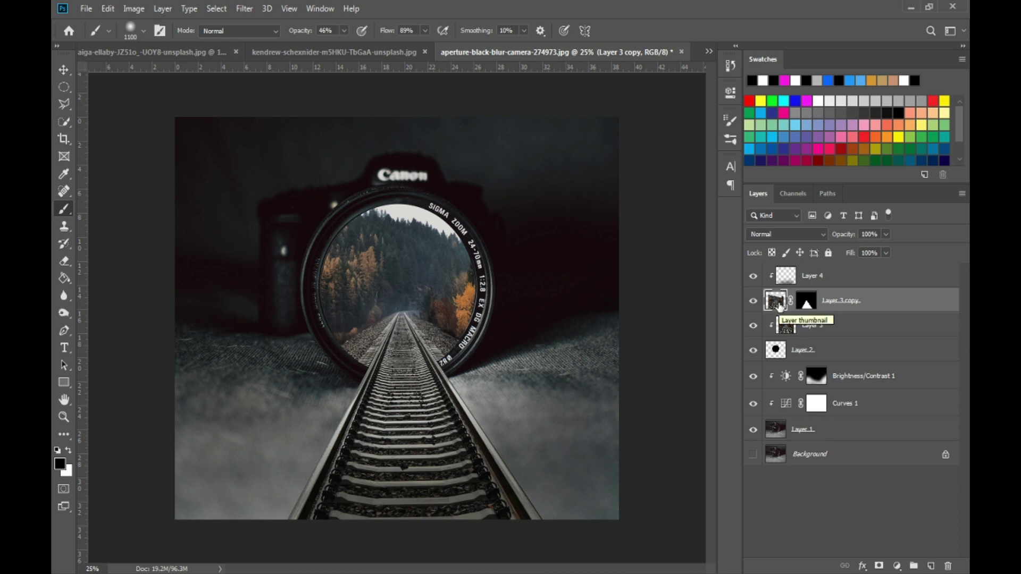
left_click(244, 8)
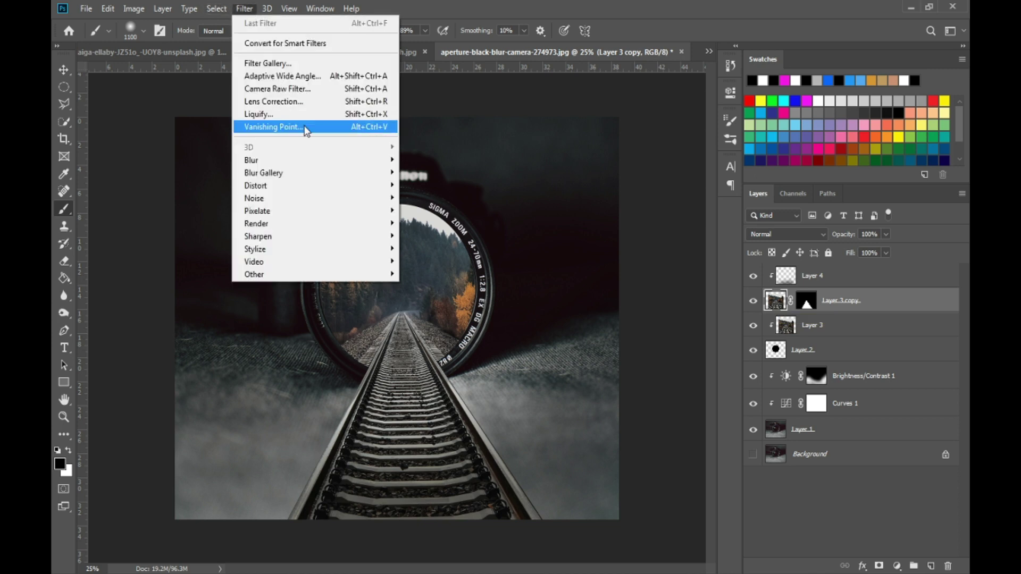
mouse_move(375, 175)
left_click(424, 197)
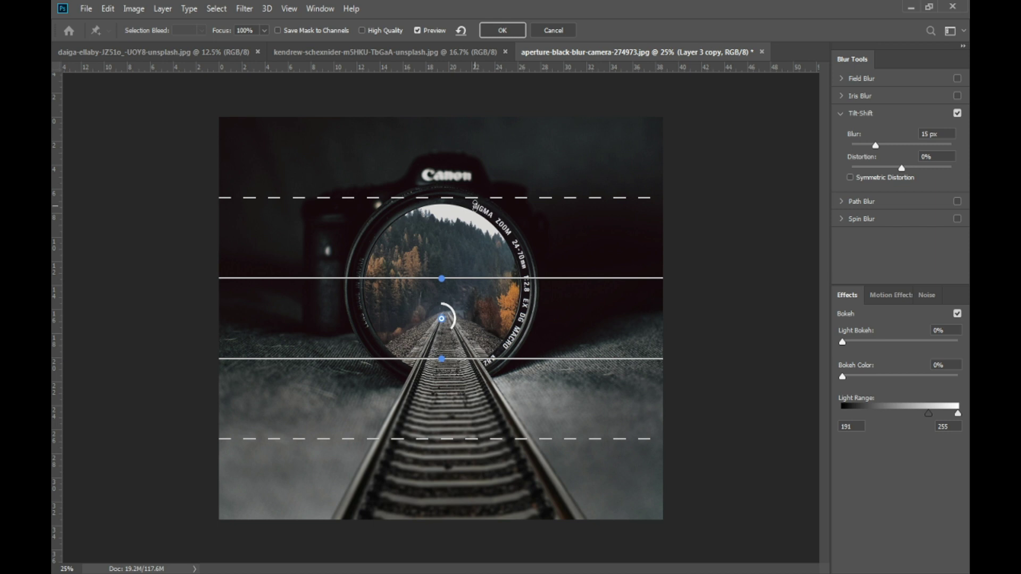
left_click_drag(441, 331, 442, 367)
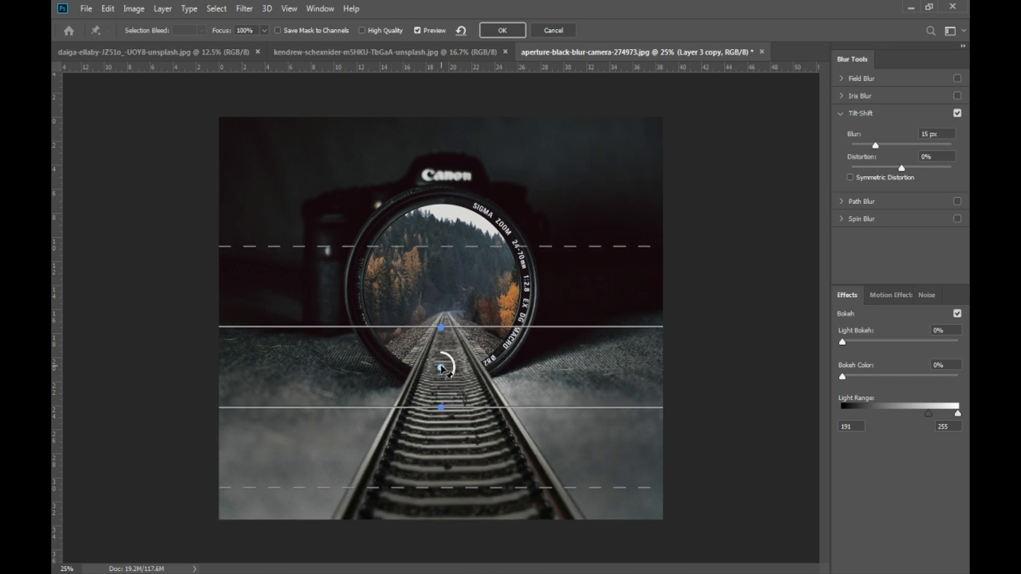
left_click_drag(460, 487, 457, 533)
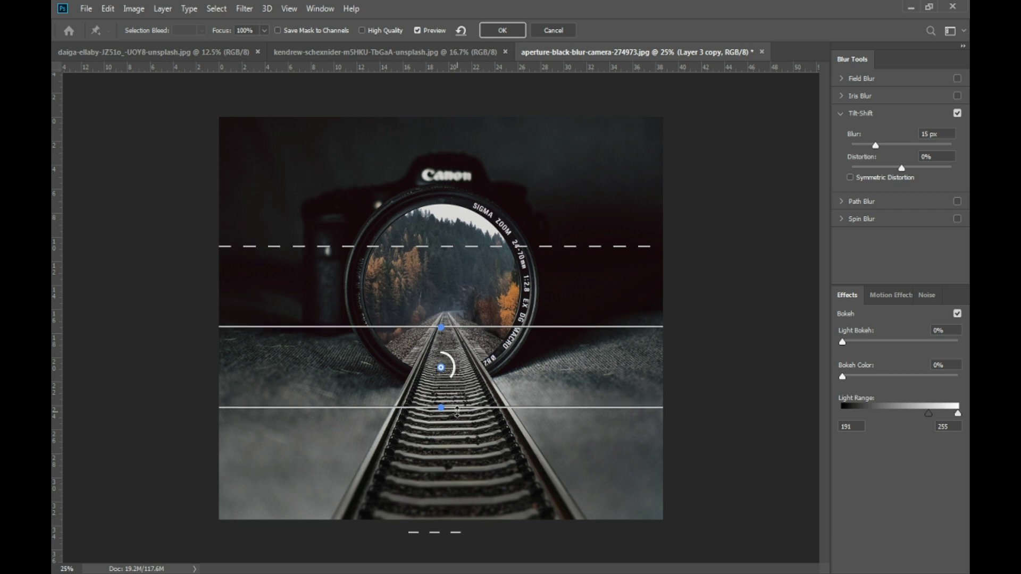
left_click_drag(459, 408, 453, 362)
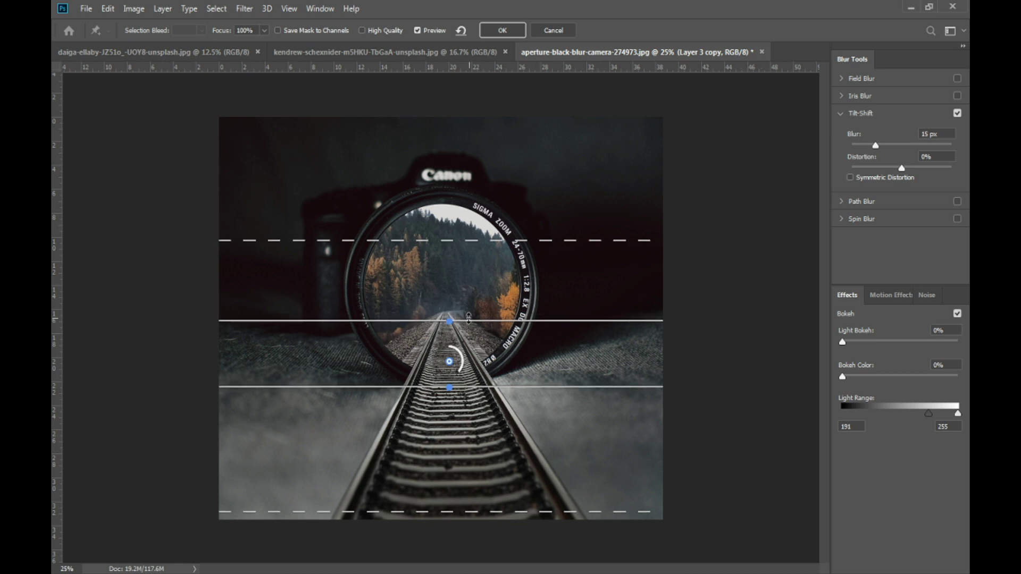
left_click_drag(472, 320, 481, 100)
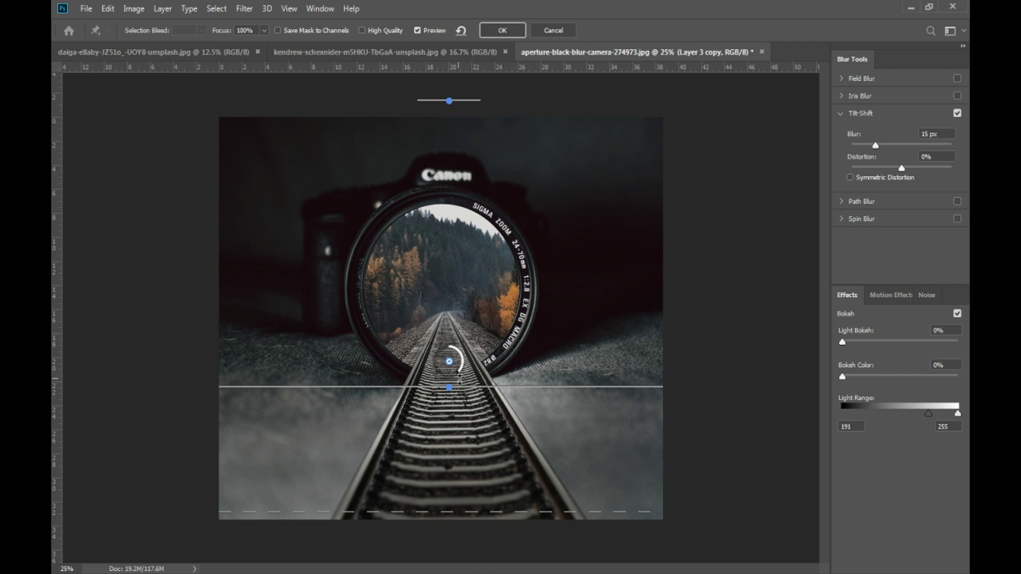
left_click_drag(460, 378, 450, 380)
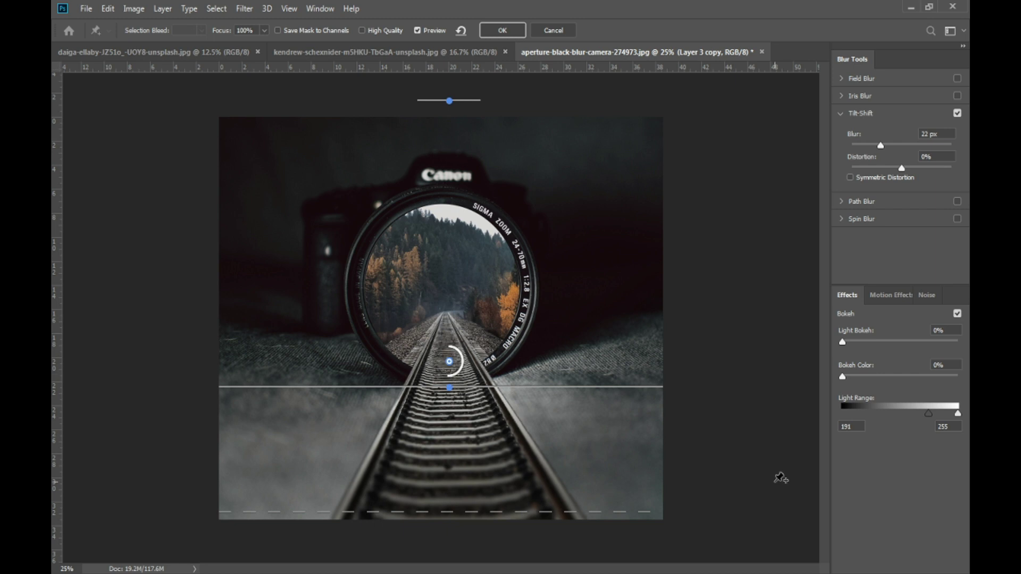
left_click(503, 30)
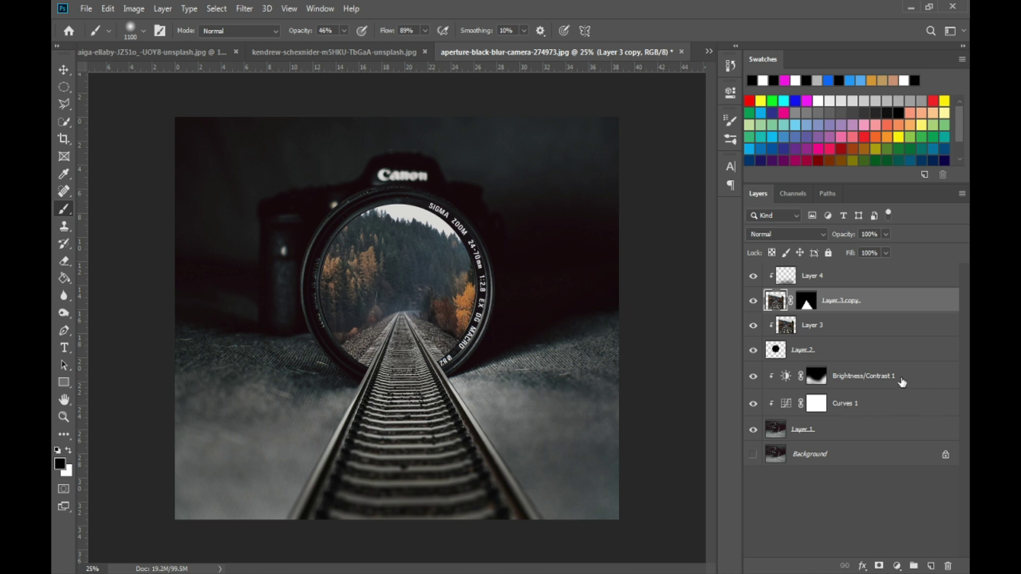
Add a layer above the Brightness/Contrast adjustment, paint black over the ground on both sides of the track, and set its opacity to 73%.
left_click(820, 376)
key("x")
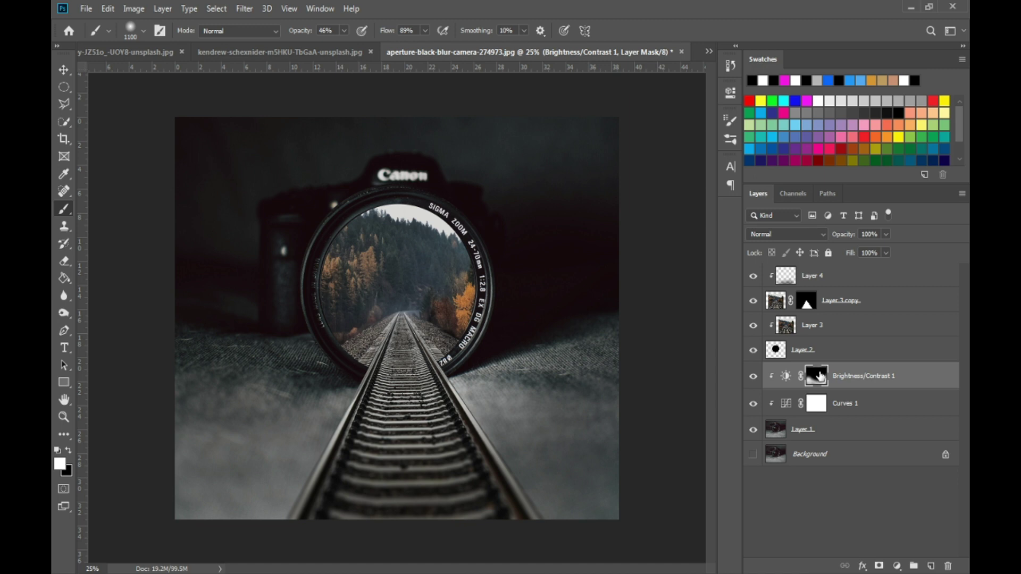
left_click(931, 566)
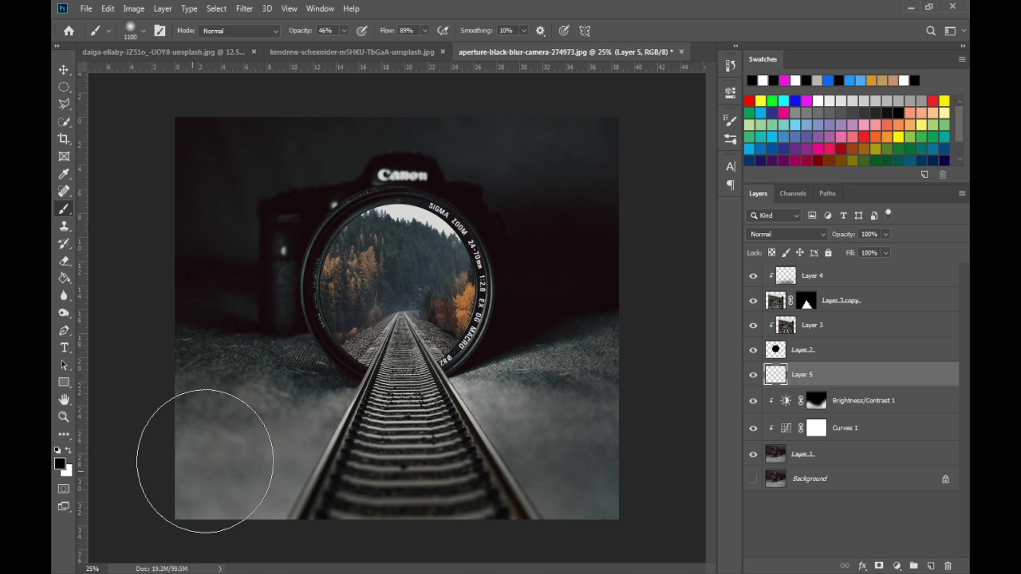
left_click_drag(362, 524, 221, 520)
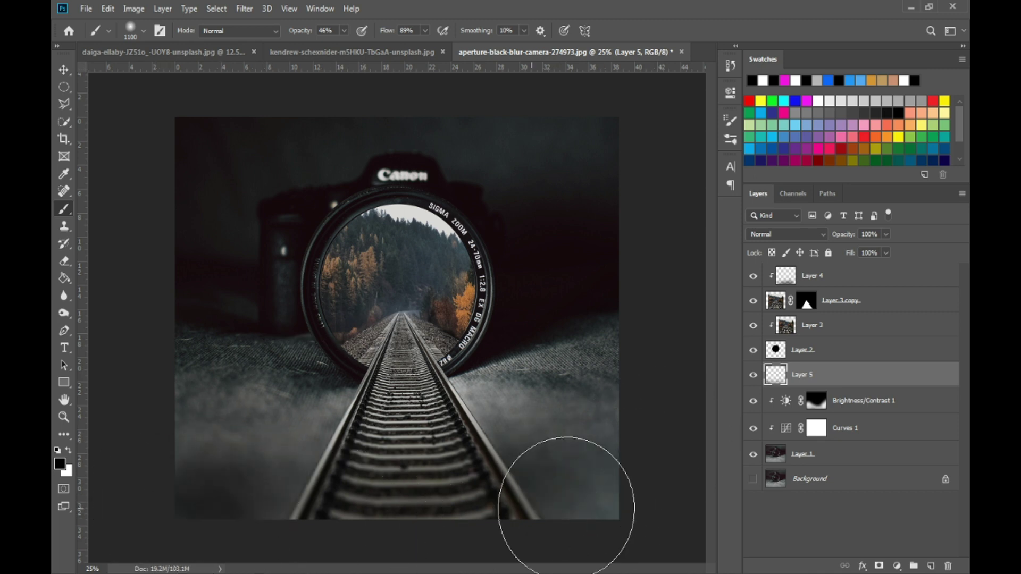
mouse_move(244, 496)
left_mouse_down()
mouse_move(269, 467)
mouse_move(125, 415)
left_mouse_up()
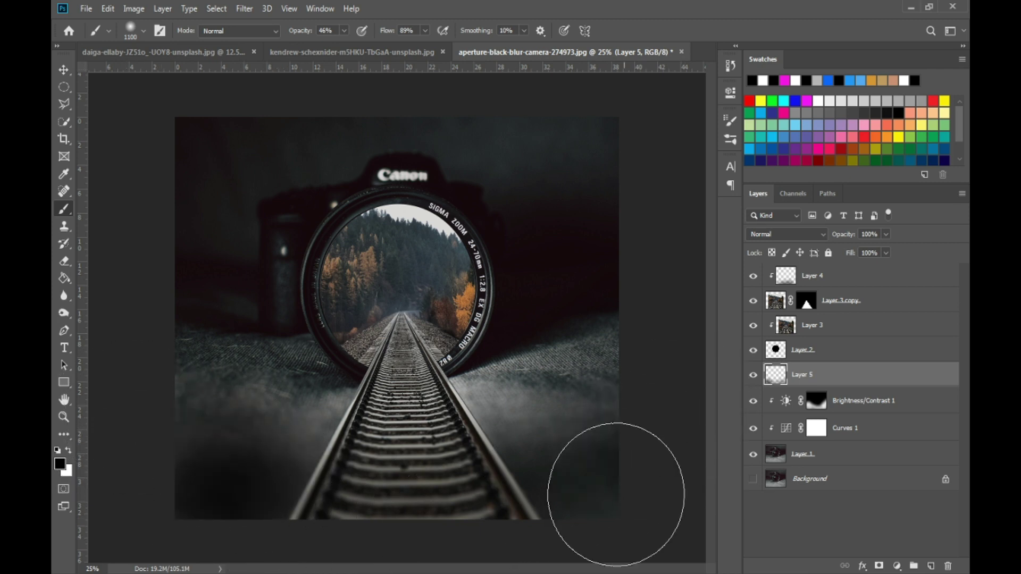
mouse_move(656, 399)
left_mouse_down()
mouse_move(449, 477)
mouse_move(296, 470)
mouse_move(108, 381)
mouse_move(480, 456)
mouse_move(611, 434)
mouse_move(694, 373)
mouse_move(662, 478)
mouse_move(607, 508)
mouse_move(206, 490)
left_mouse_up()
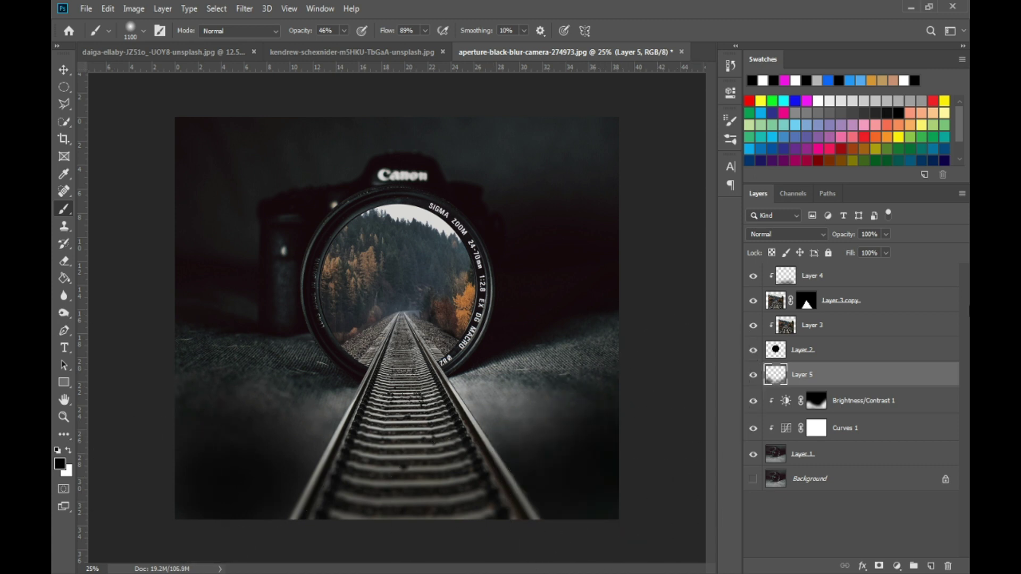
left_click(885, 235)
left_click_drag(860, 253, 870, 253)
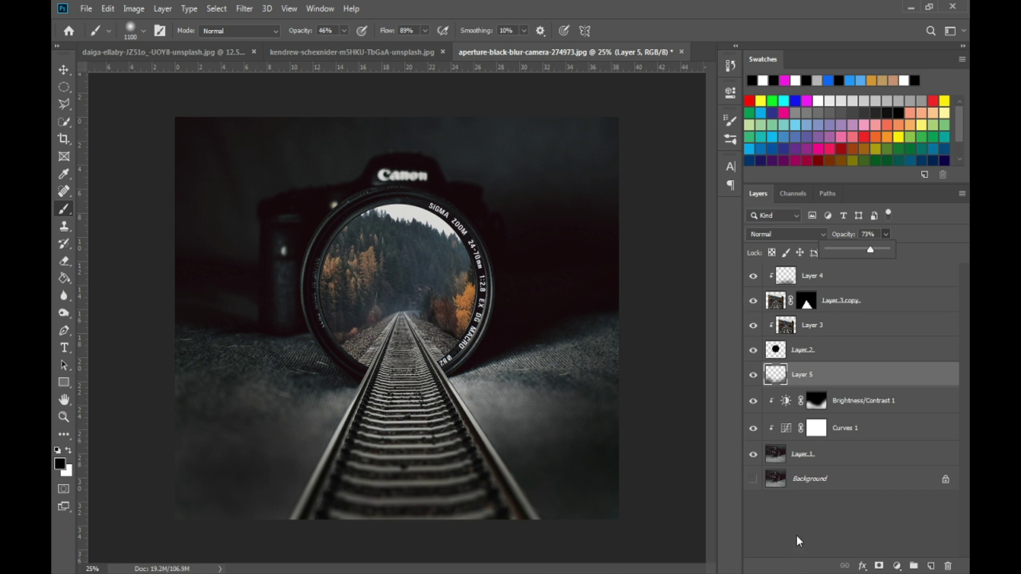
Add a new layer at the top of the stack and choose a light orange foreground colour.
left_click(853, 276)
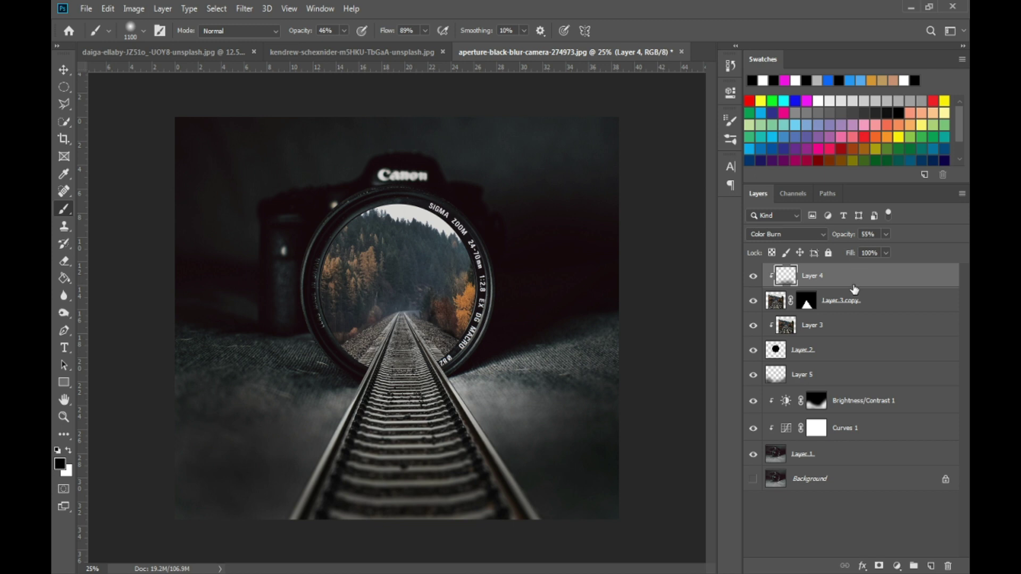
left_click(931, 564)
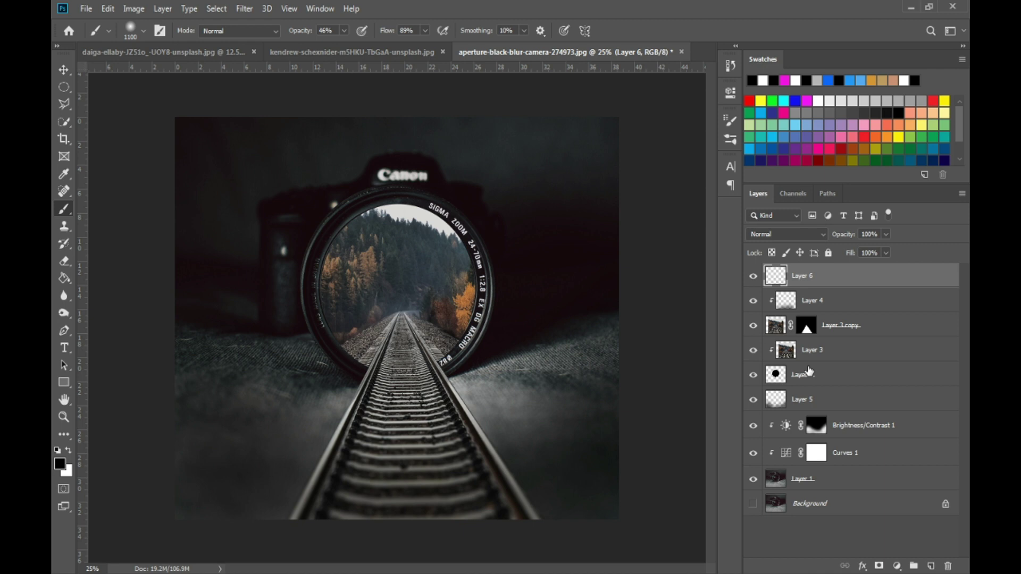
left_click(64, 173)
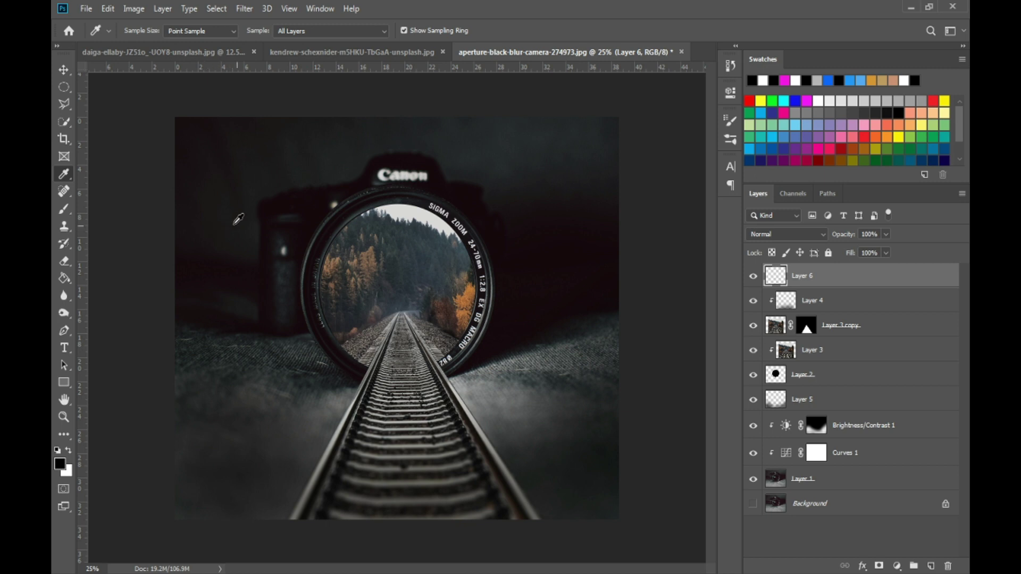
left_click(60, 464)
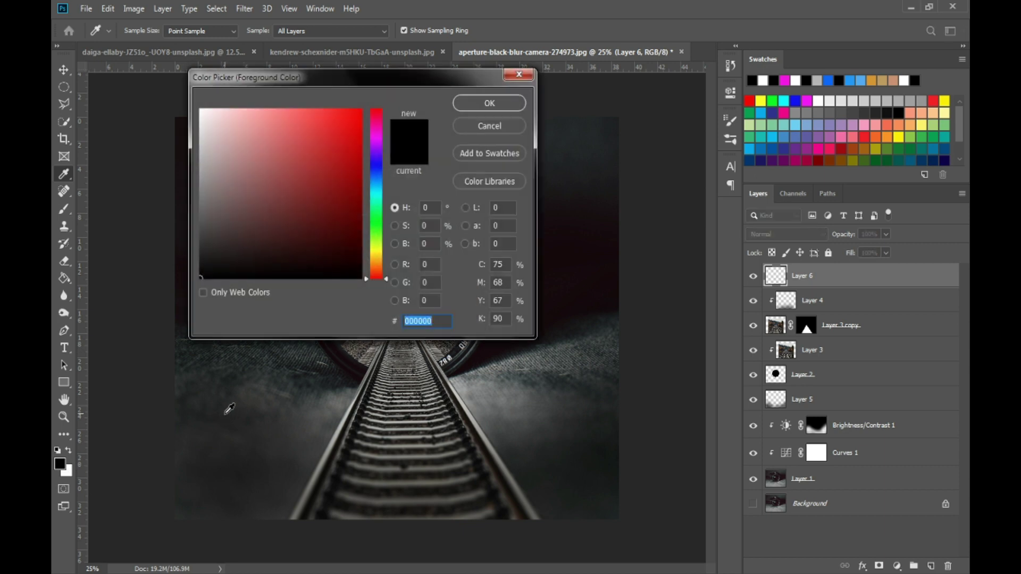
left_click_drag(382, 275, 381, 269)
left_click(319, 141)
left_click(485, 104)
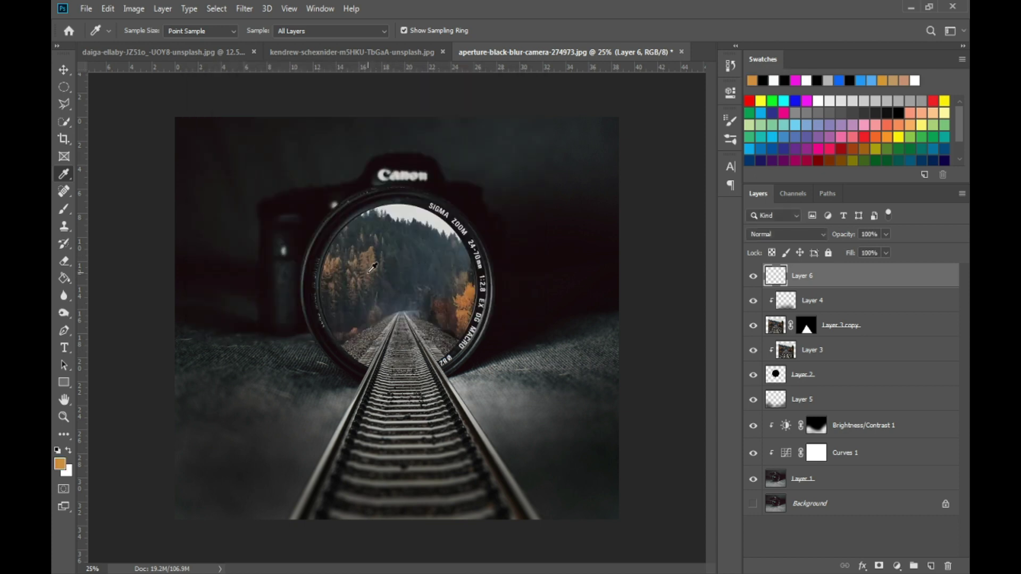
Paint a soft orange glow over the centre of the lens with the 1100 px Brush at 46% opacity.
left_click(64, 209)
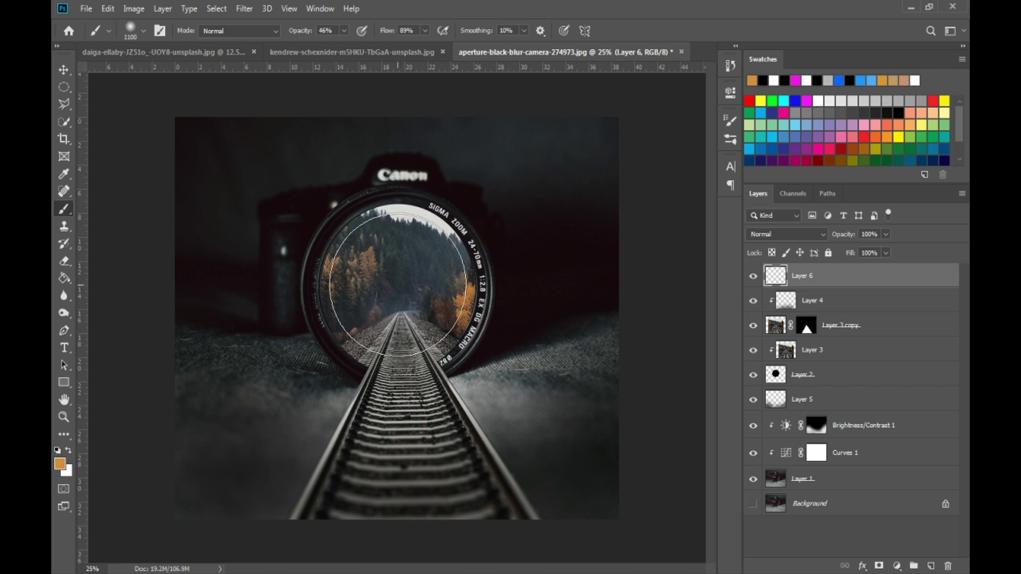
left_click(399, 284)
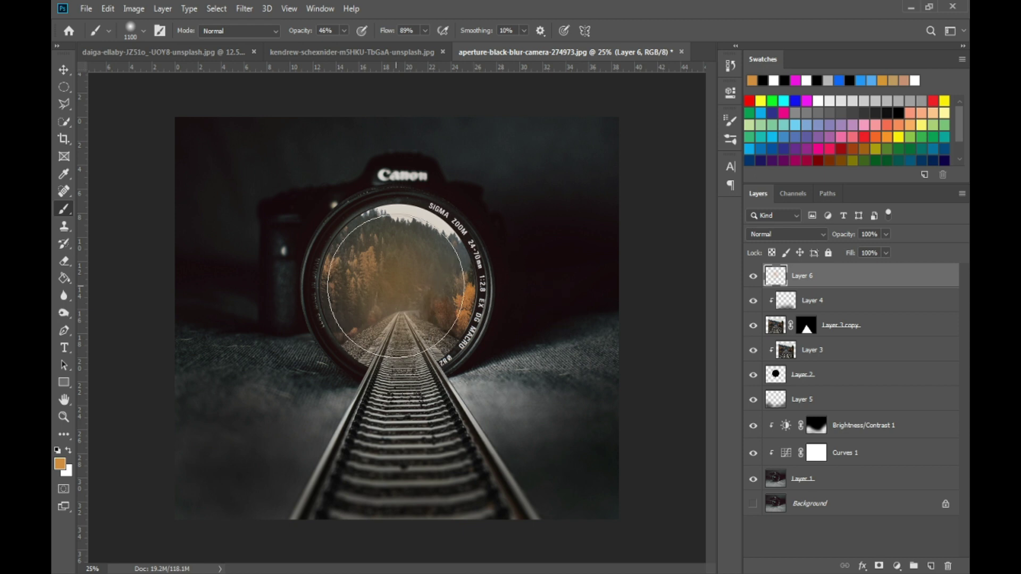
left_click(396, 288)
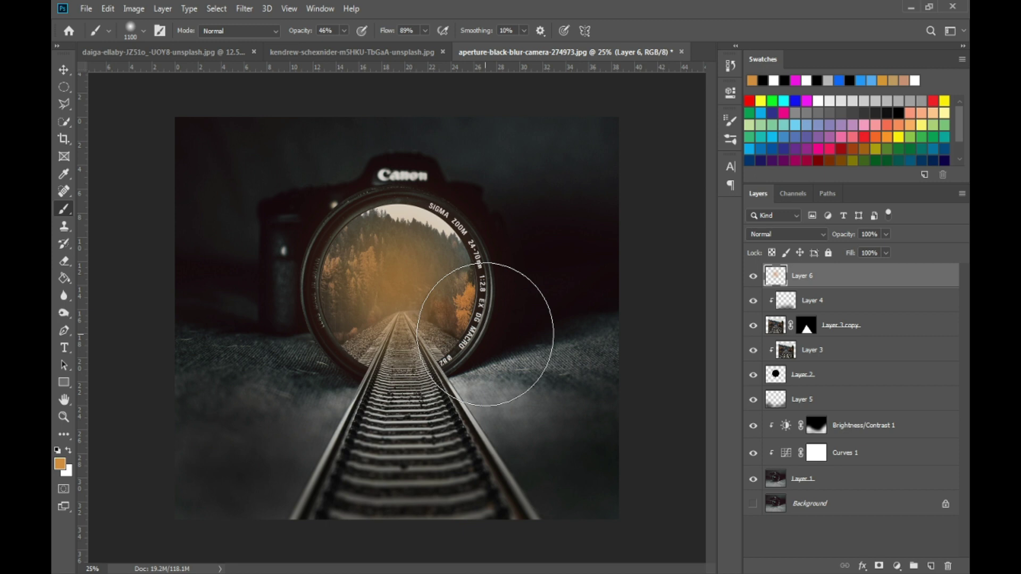
Set the glow layer's blend mode to Color Dodge and its opacity to 59%.
left_click(786, 234)
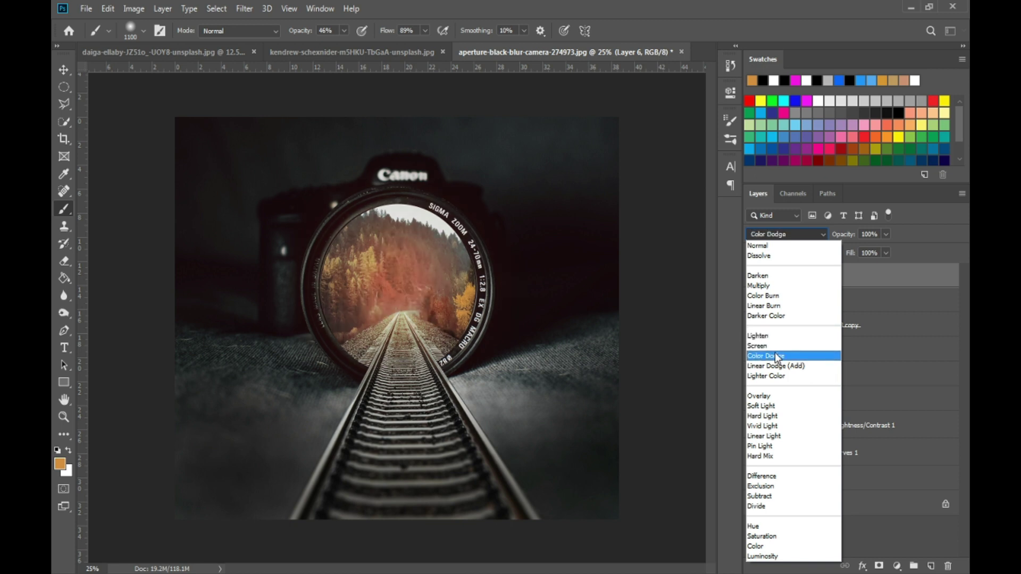
left_click(776, 356)
left_click(886, 234)
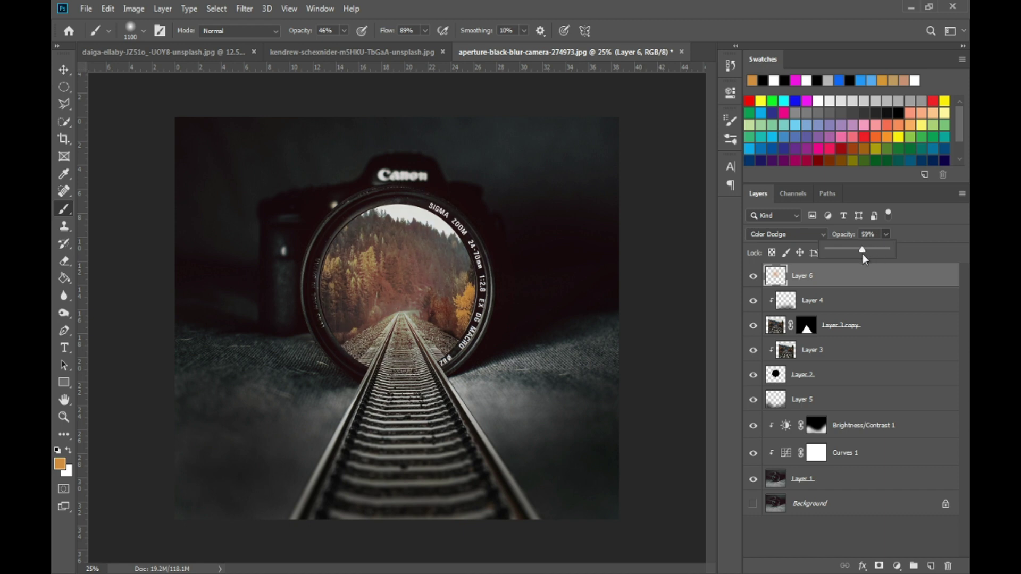
left_click(836, 542)
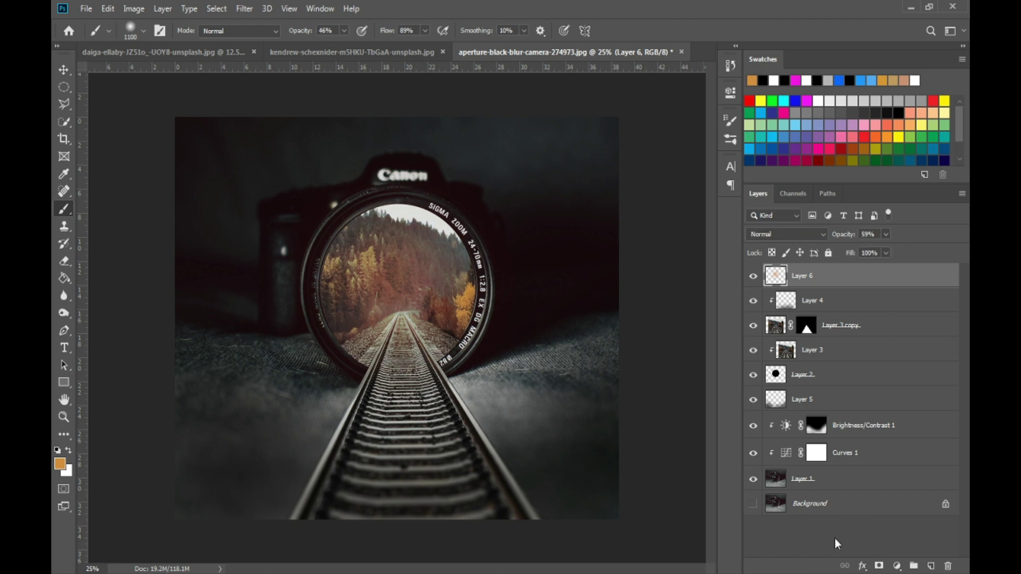
Scale the orange glow to about 122%, centre it over the lens, and deselect the layer.
left_click(812, 275)
key("ctrl+t")
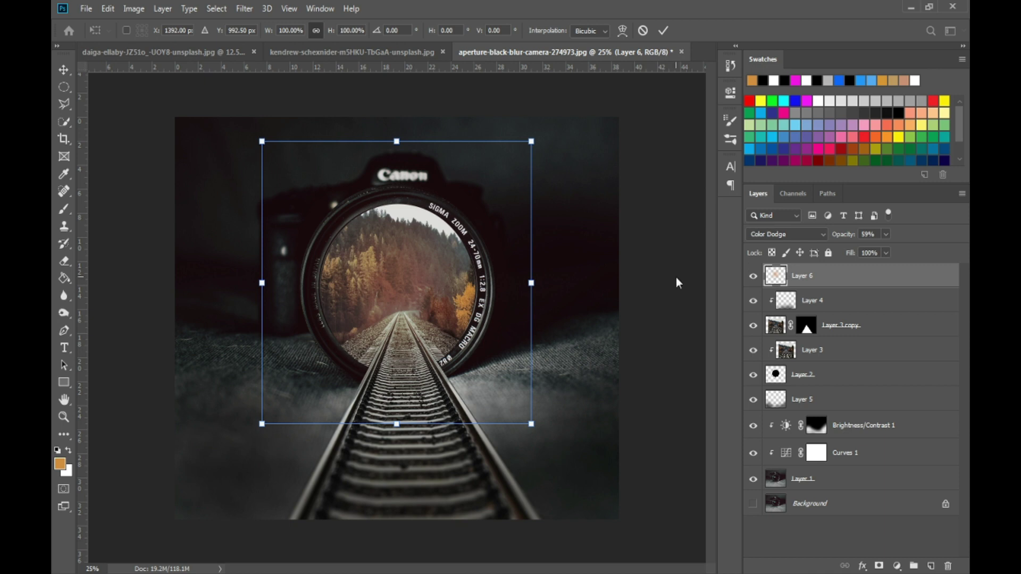
left_click_drag(434, 275, 436, 258)
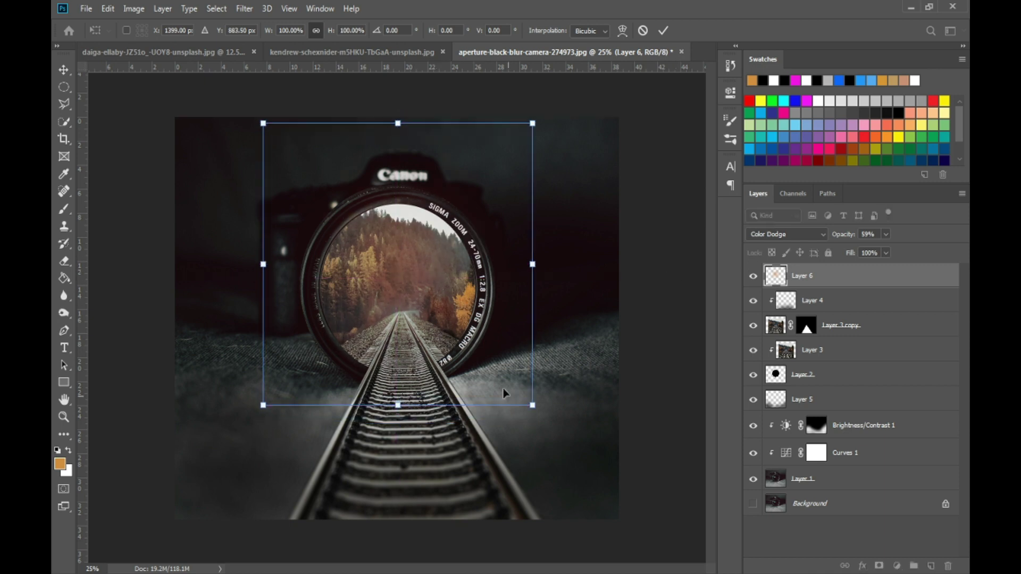
left_click_drag(534, 407, 563, 429)
left_click_drag(484, 339, 452, 329)
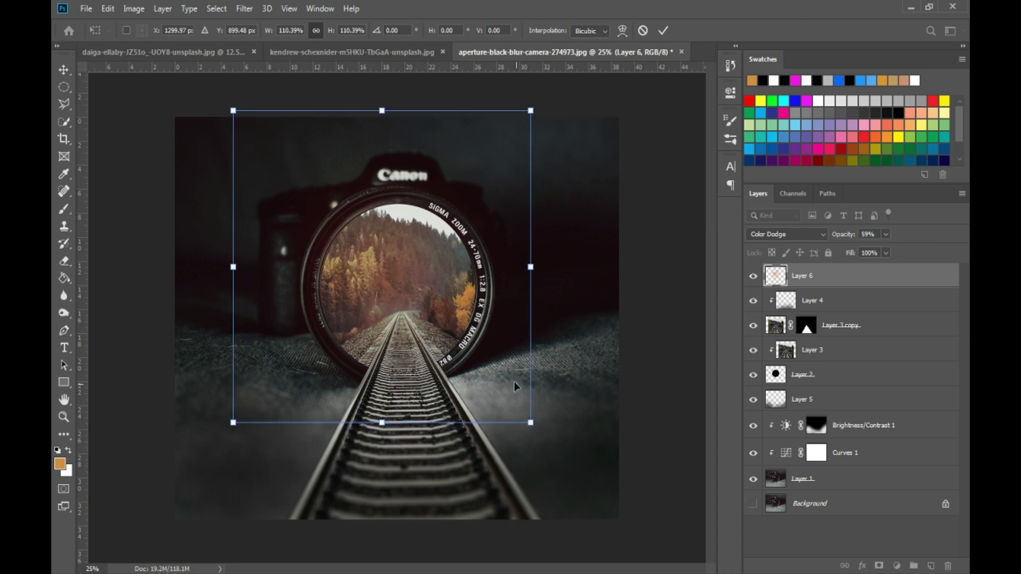
left_click_drag(532, 422, 561, 447)
mouse_move(498, 360)
left_mouse_down()
mouse_move(499, 346)
mouse_move(502, 361)
left_mouse_up()
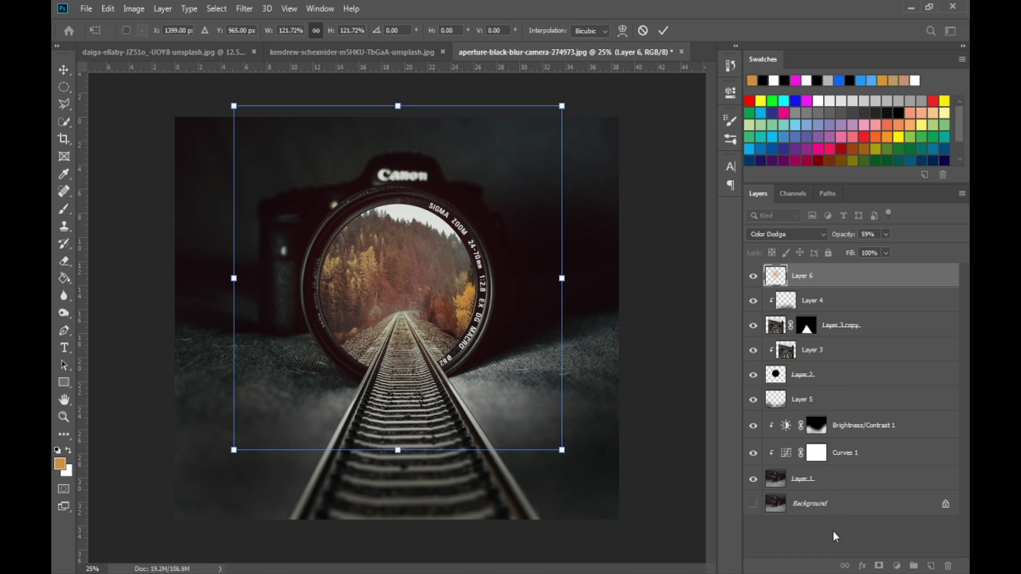
key("Return")
key("b")
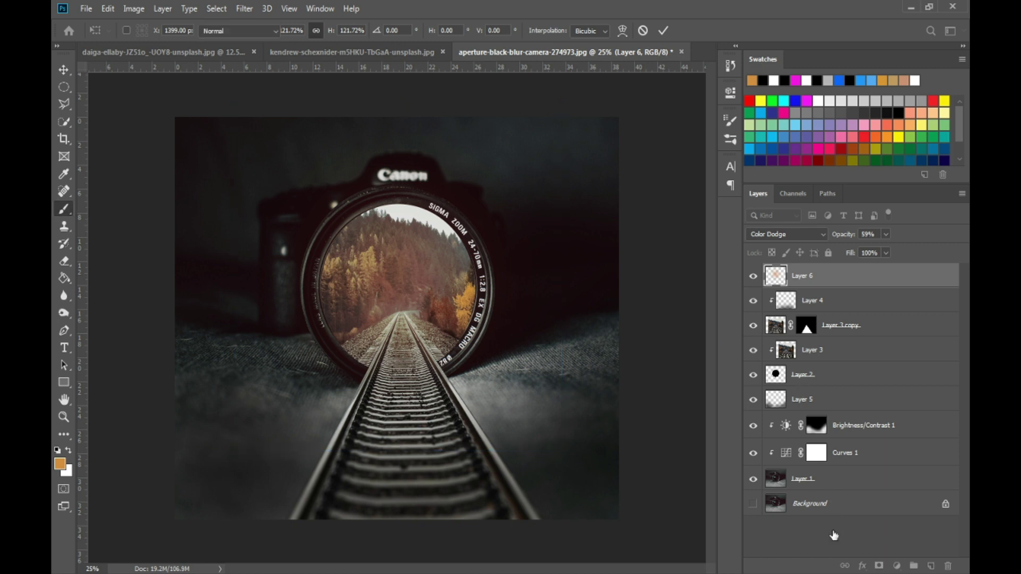
left_click(833, 534)
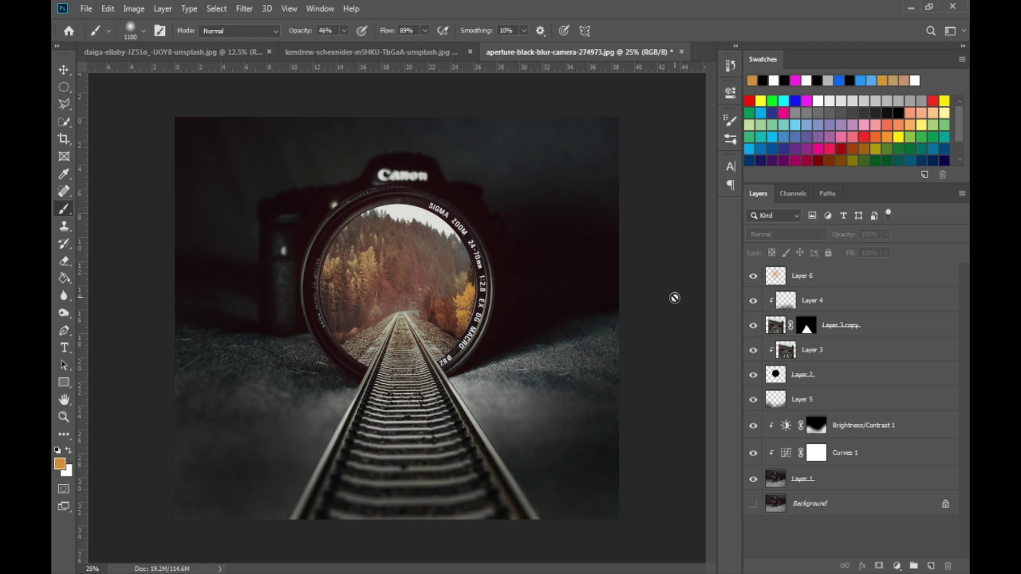
Add a new layer above the lens glow and paint soft orange light on the ground on both sides of the track.
left_click(803, 285)
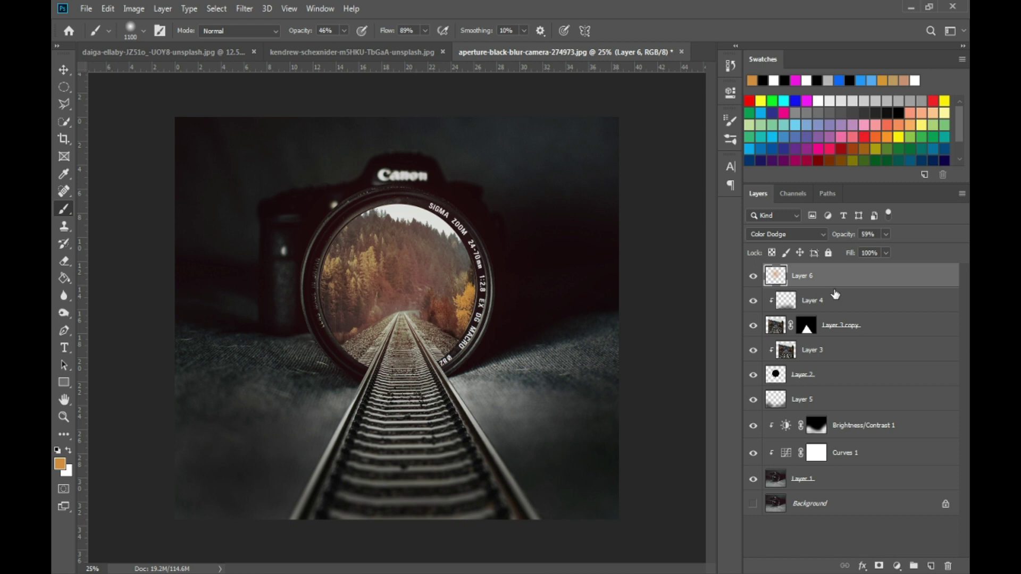
left_click(931, 566)
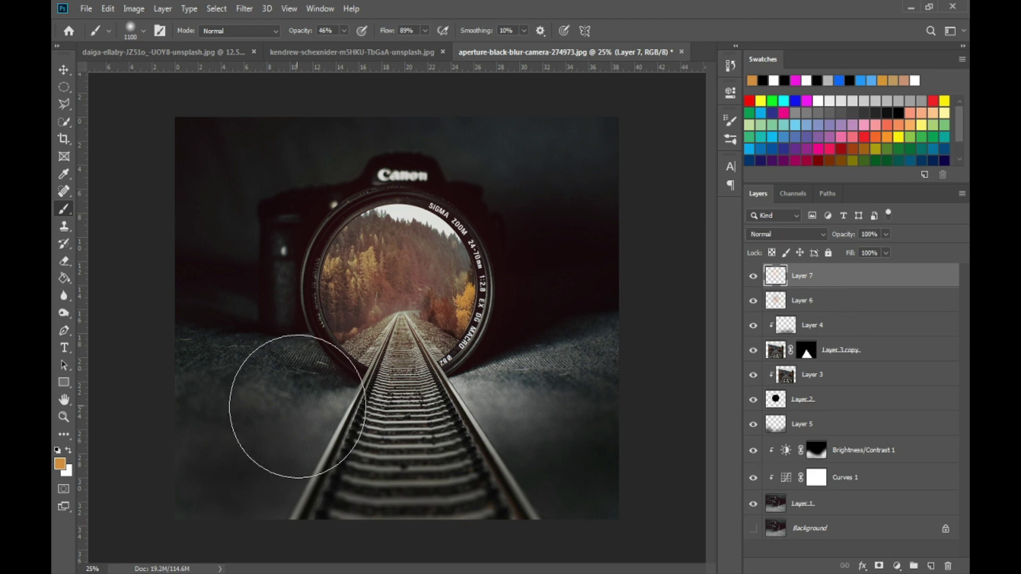
left_click_drag(297, 391, 299, 470)
left_click_drag(478, 417, 520, 423)
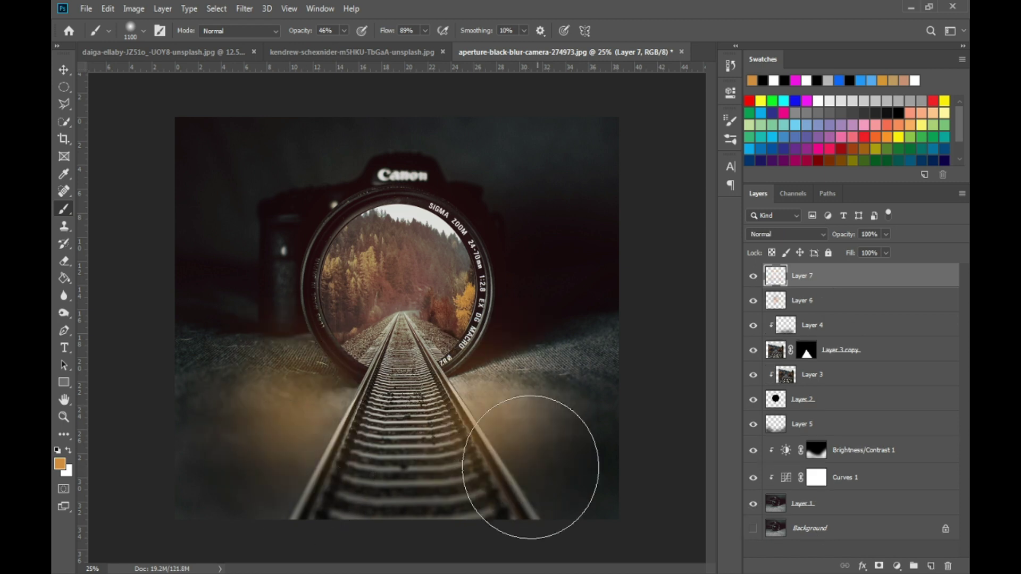
Set the ground glow layer's blend mode to Overlay and extend its orange paint over the foreground.
left_click(786, 234)
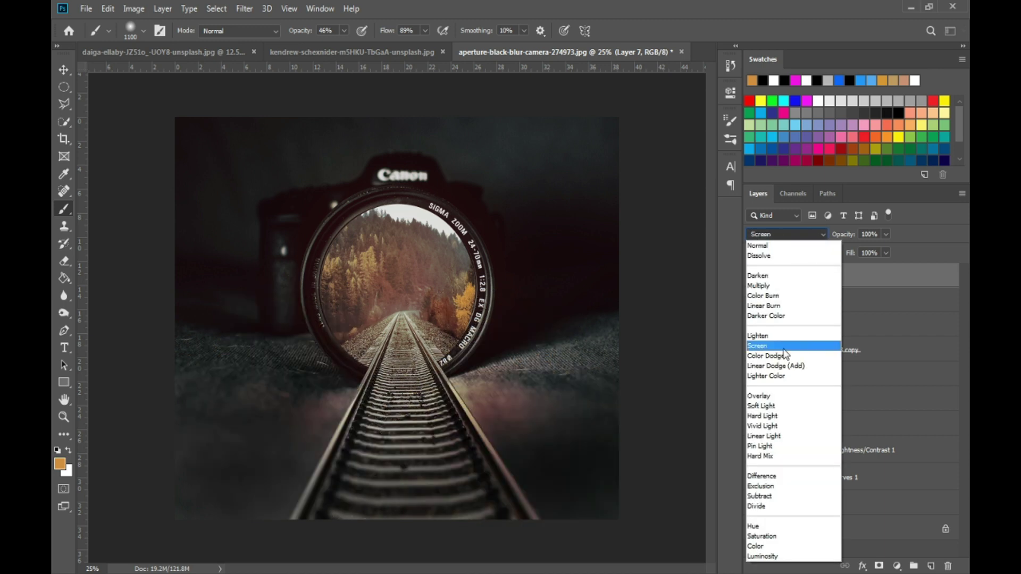
left_click(775, 395)
mouse_move(299, 334)
left_mouse_down()
mouse_move(255, 388)
mouse_move(239, 433)
left_mouse_up()
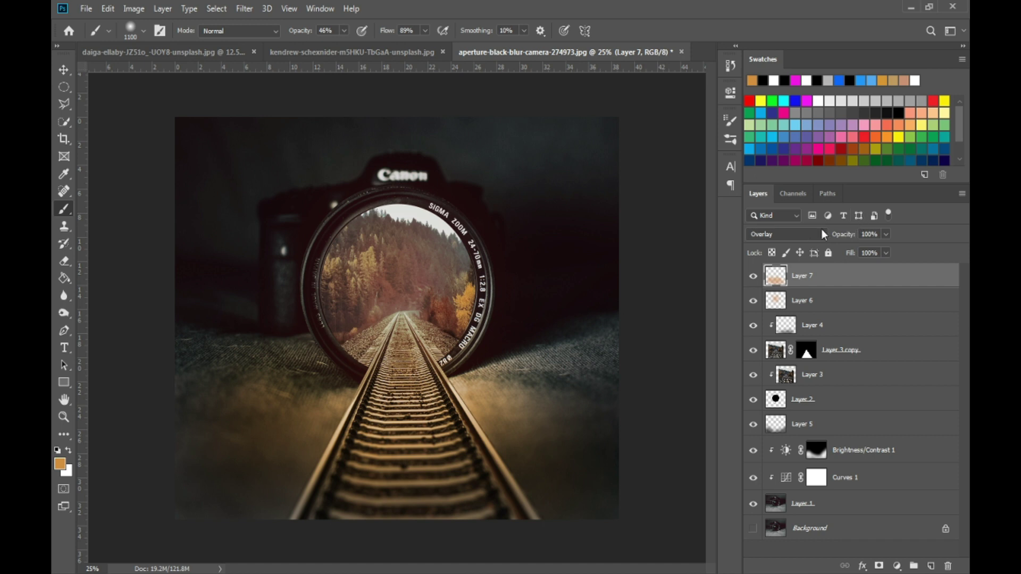
Lower the ground glow layer's opacity to 55% and reset the foreground and background colours to default black and white.
left_click(886, 235)
left_click_drag(851, 254, 862, 253)
key("d")
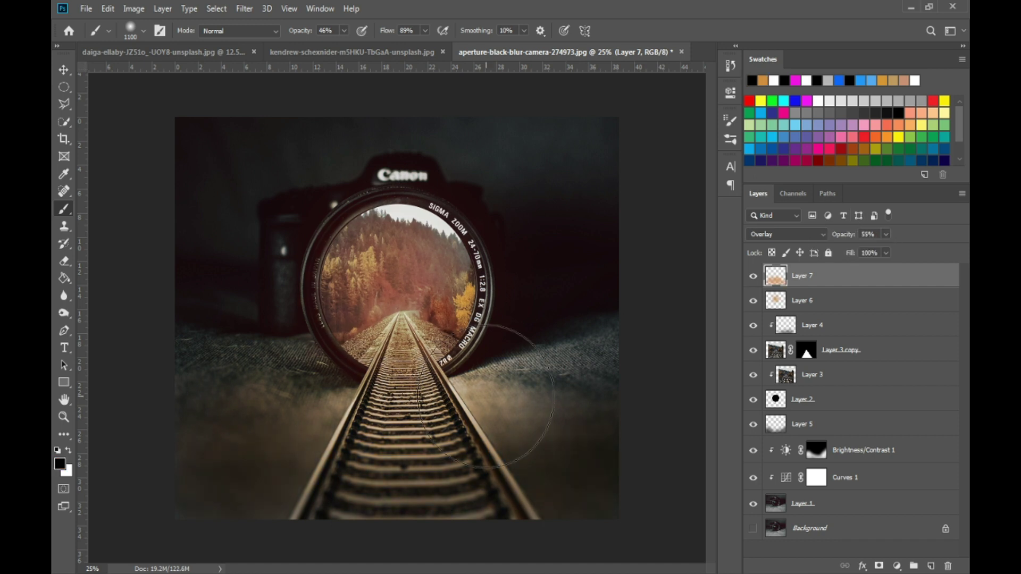
Check the open source photos and close the railway image.
left_click(338, 52)
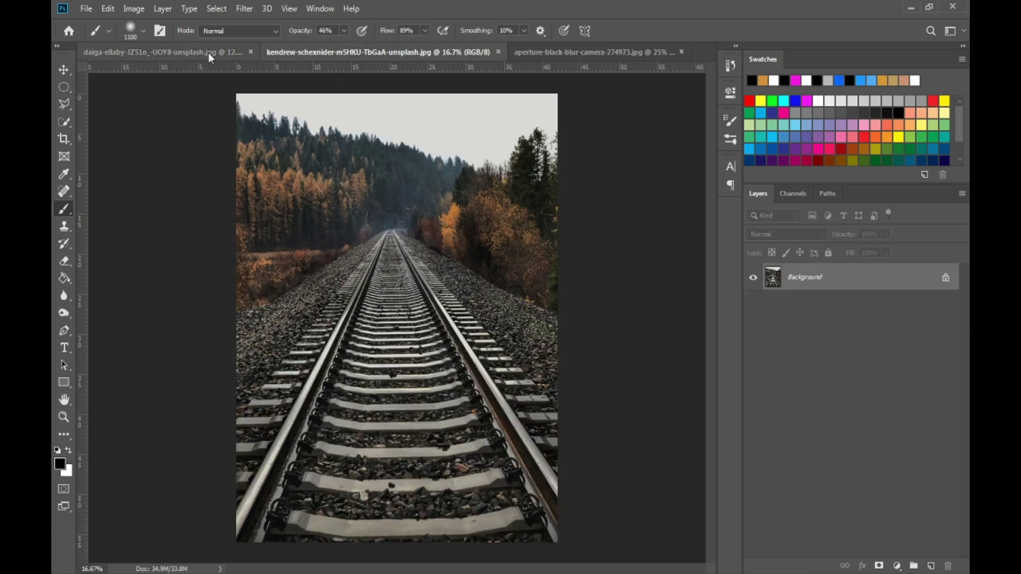
left_click(202, 53)
left_click(384, 52)
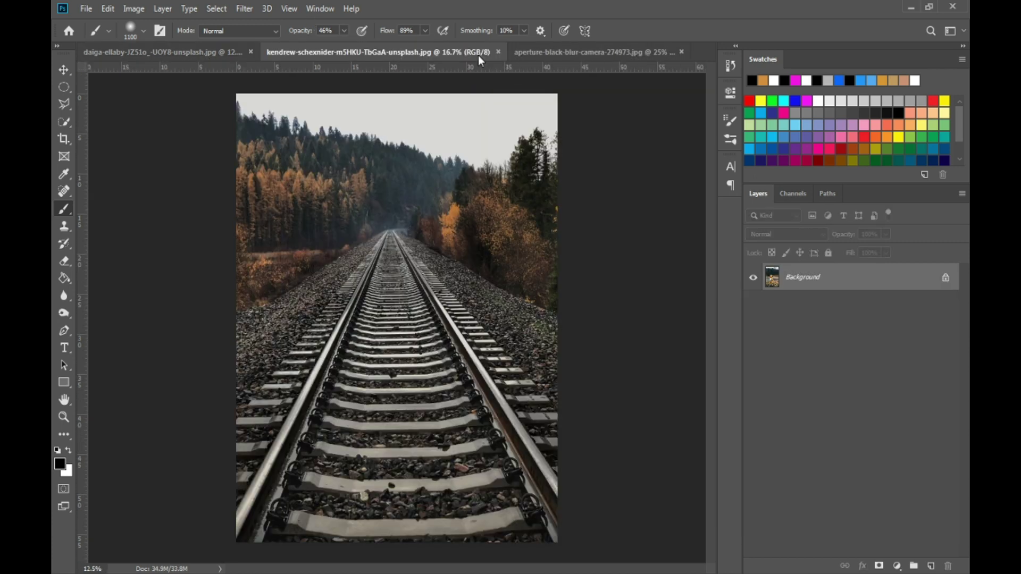
key("ctrl+w")
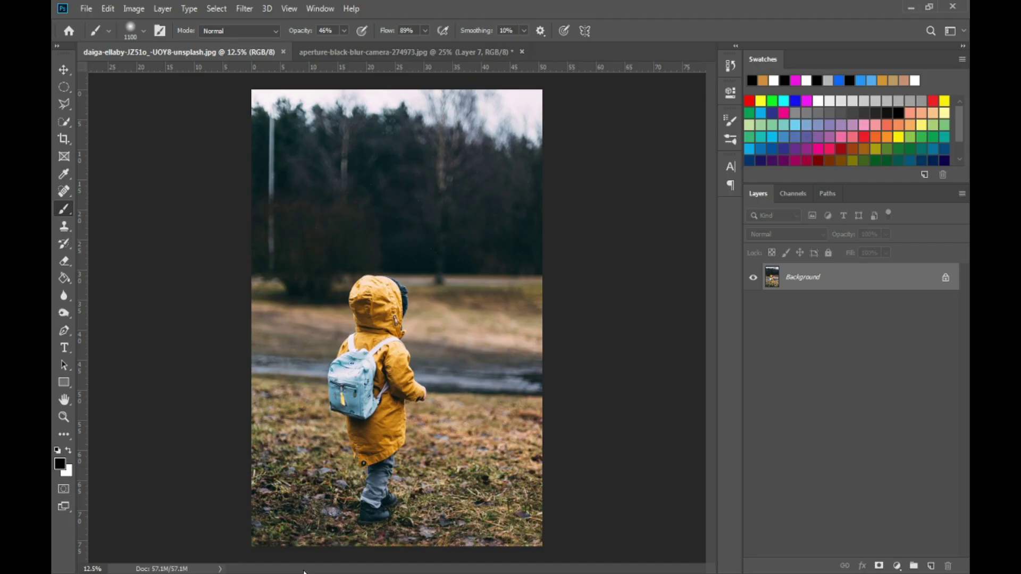
Return to the camera composition, make white the foreground colour, and brush along the track on the Overlay glow layer.
left_click(420, 50)
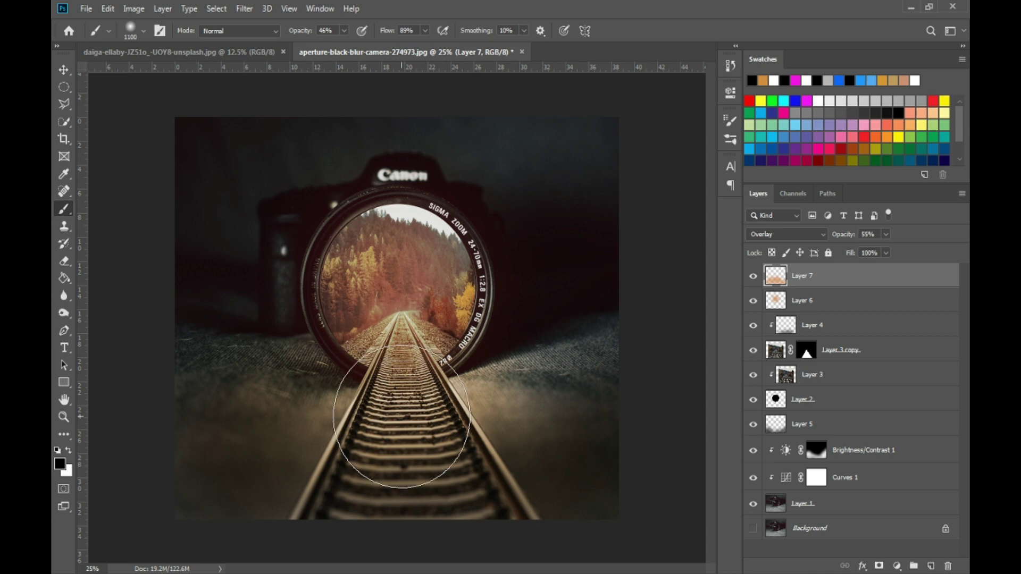
left_click(71, 451)
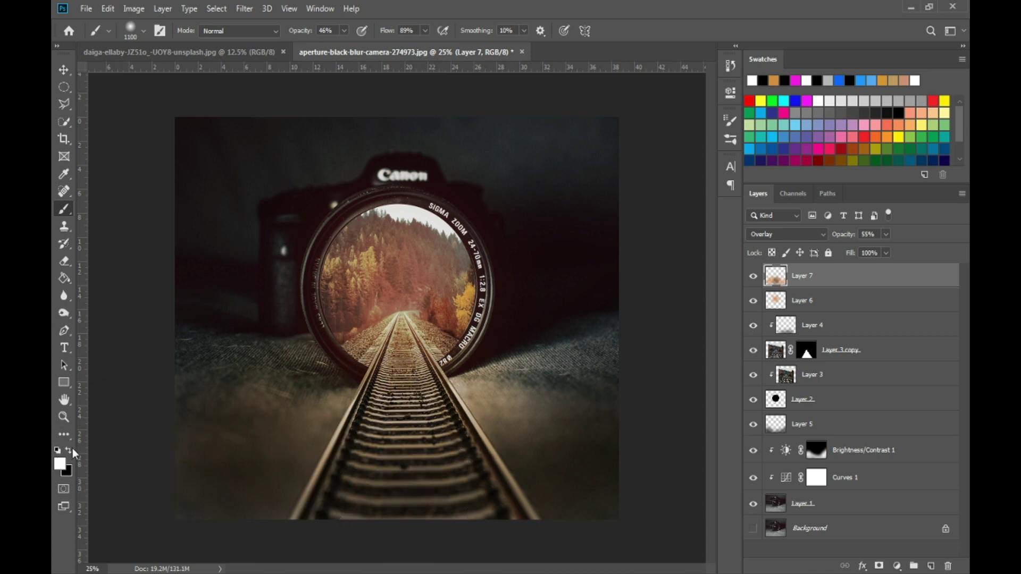
mouse_move(365, 371)
left_mouse_down()
mouse_move(411, 456)
mouse_move(411, 513)
mouse_move(426, 437)
mouse_move(426, 520)
mouse_move(392, 472)
mouse_move(422, 484)
mouse_move(458, 542)
left_mouse_up()
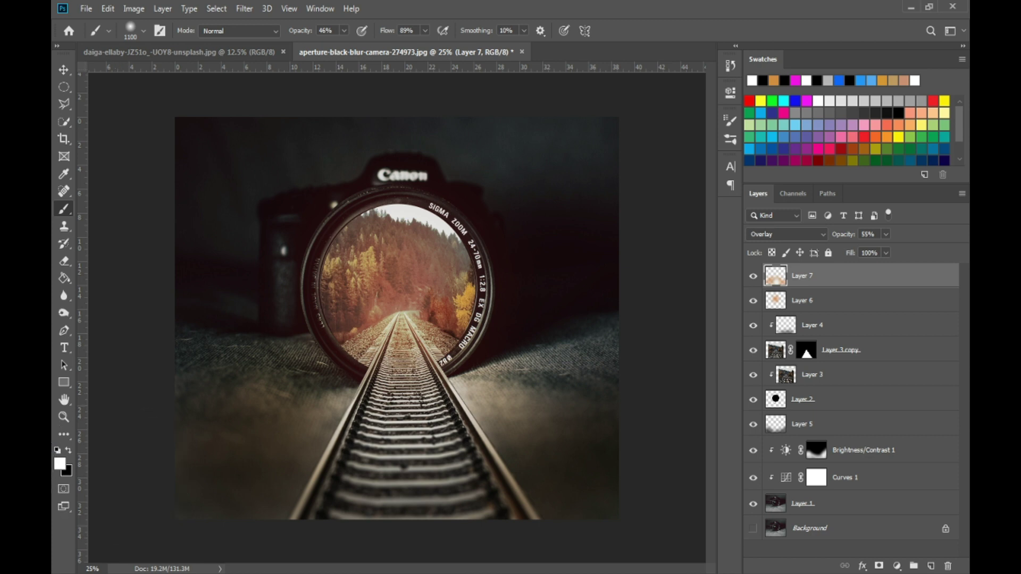
Bring the masked cut-out of the child in the yellow coat into the camera composition as a new top layer.
left_click(262, 55)
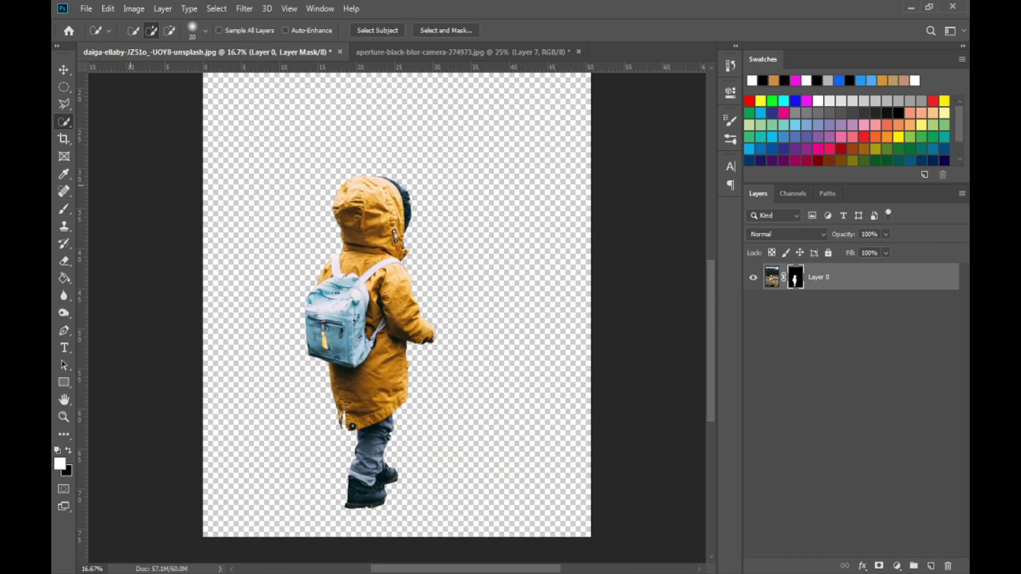
left_click(56, 71)
left_click_drag(358, 325, 400, 254)
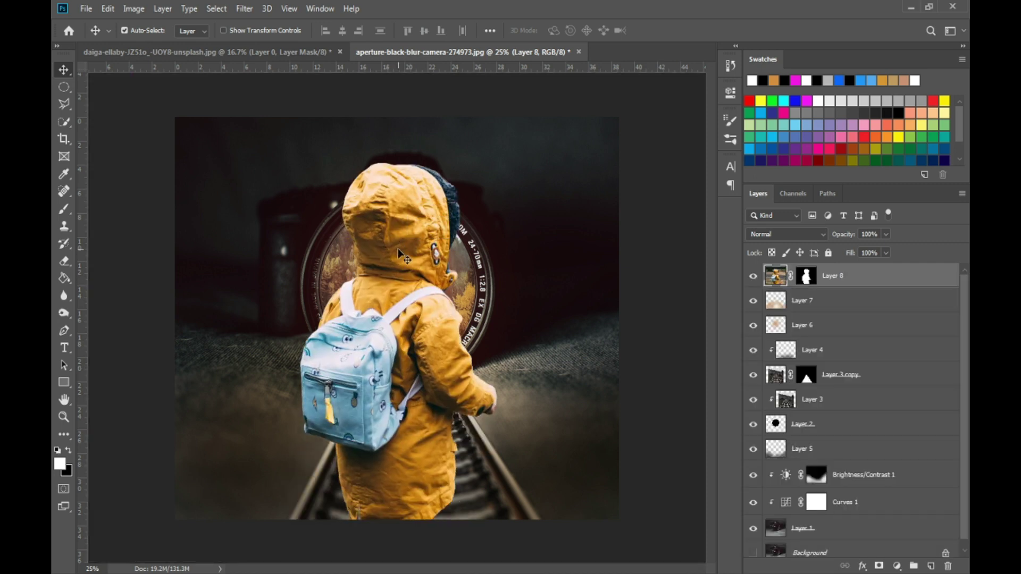
Scale the child down to about 16% and stand the figure on the track between the rails in front of the lens.
key("ctrl+t")
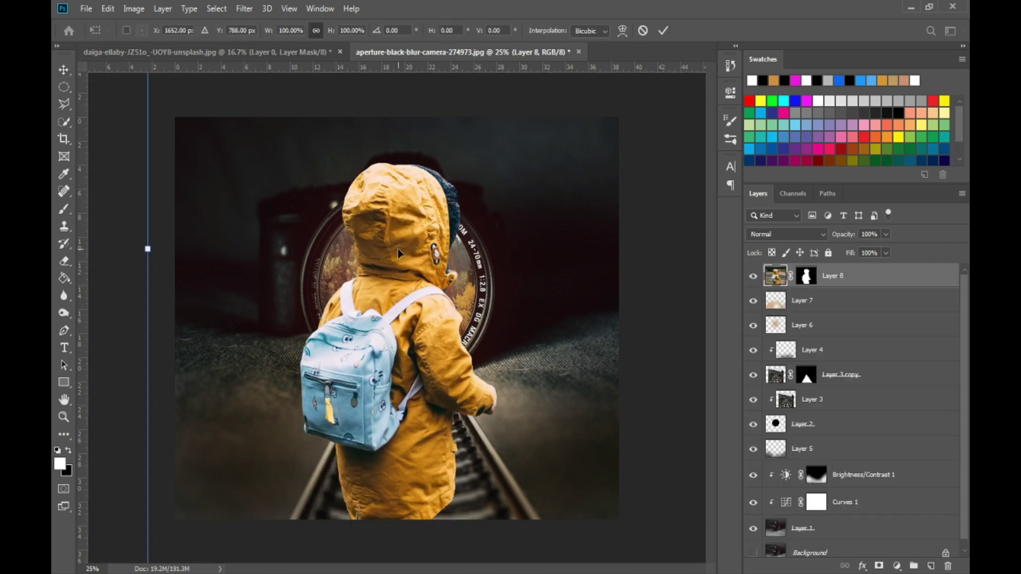
key("ctrl+minus")
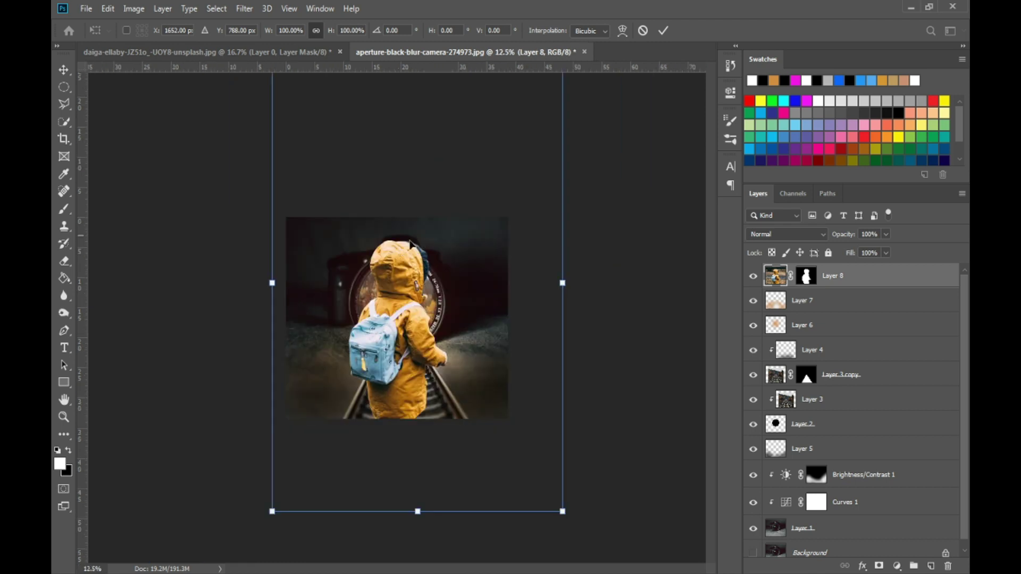
left_click_drag(566, 511, 468, 361)
left_click_drag(398, 271, 440, 348)
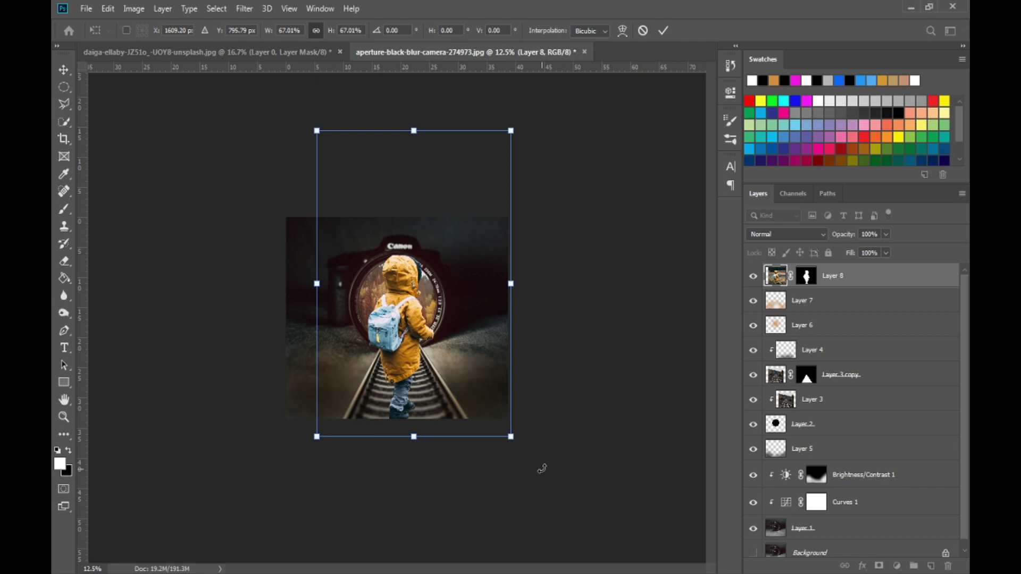
left_click_drag(513, 438, 406, 363)
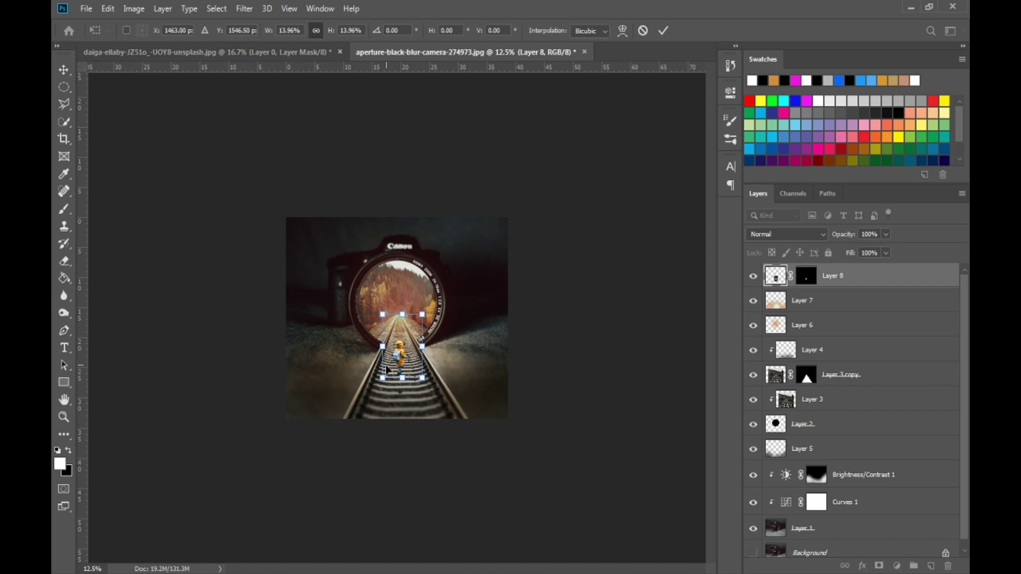
left_click_drag(422, 315, 447, 275)
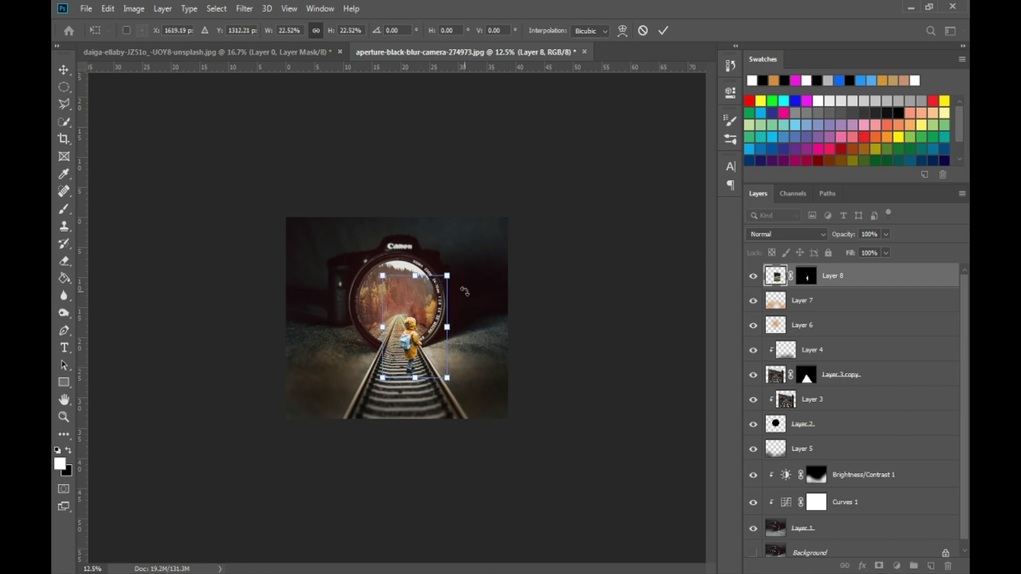
key("ctrl+plus")
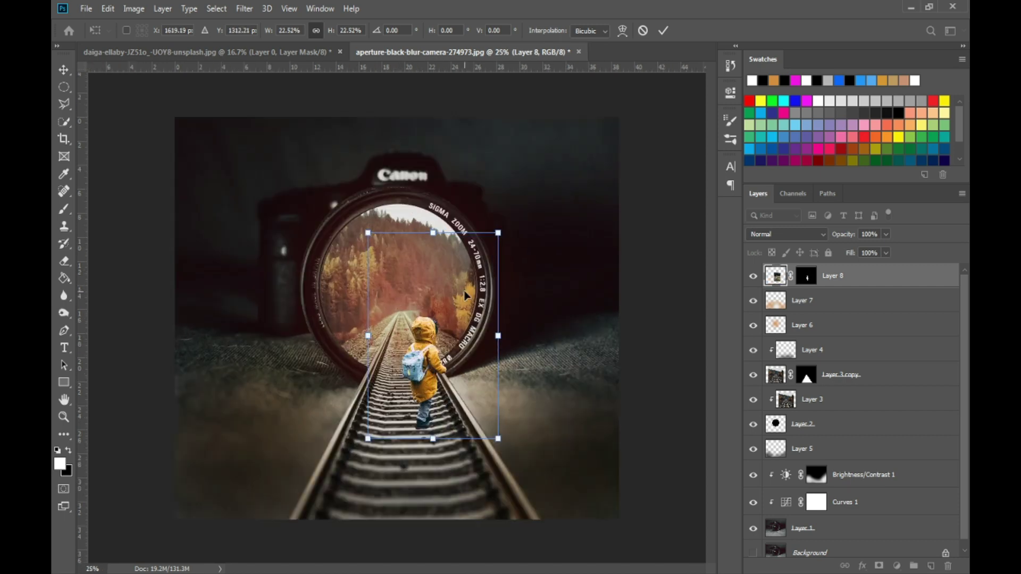
left_click_drag(446, 310, 400, 324)
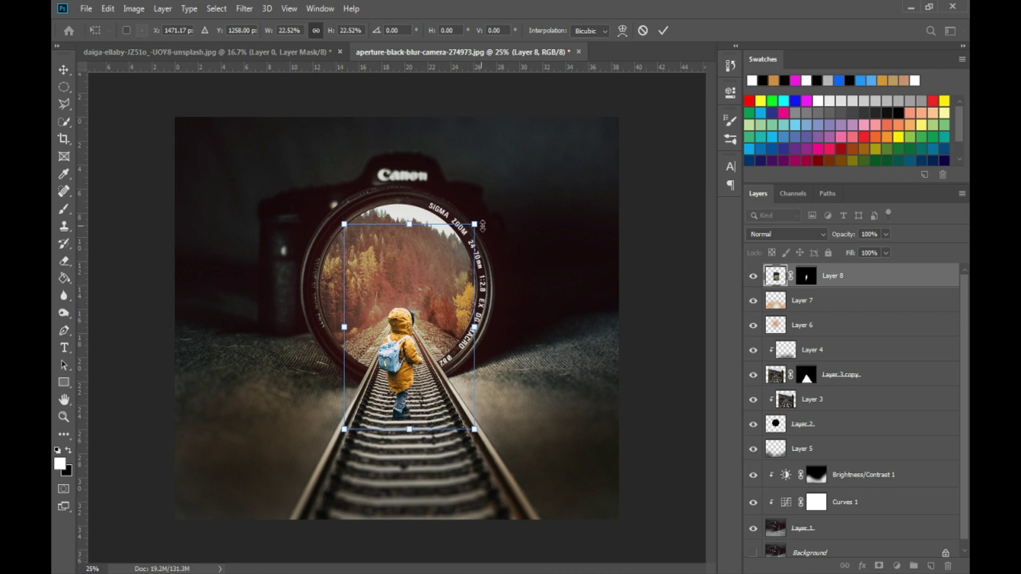
left_click_drag(475, 224, 456, 259)
left_click_drag(403, 328, 414, 325)
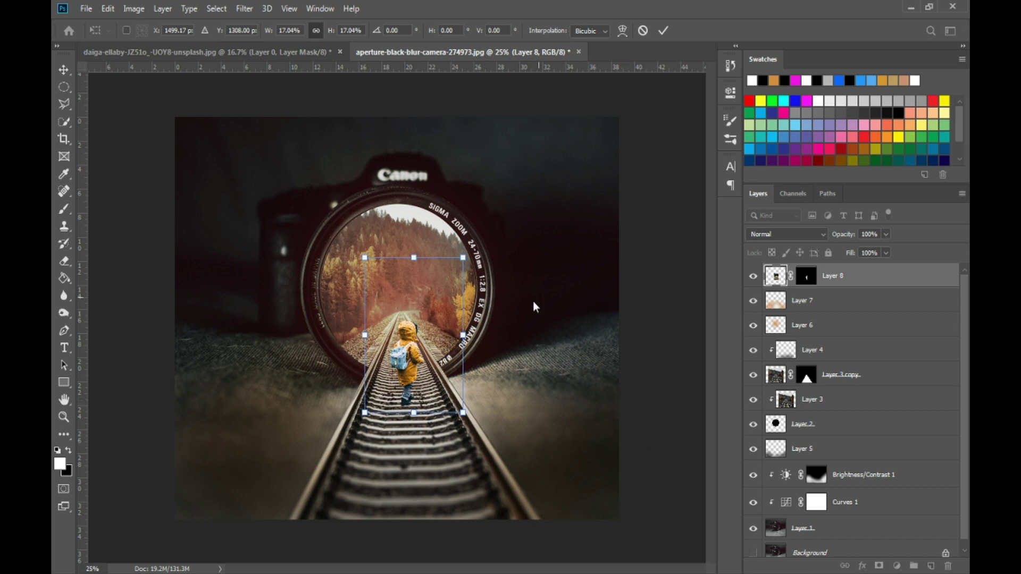
left_click_drag(465, 257, 460, 266)
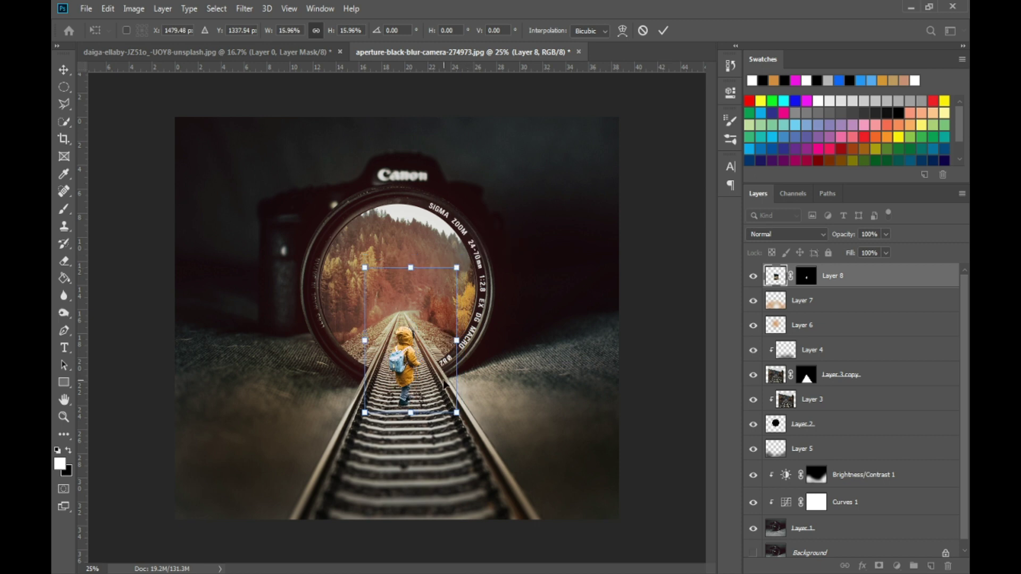
left_click(663, 30)
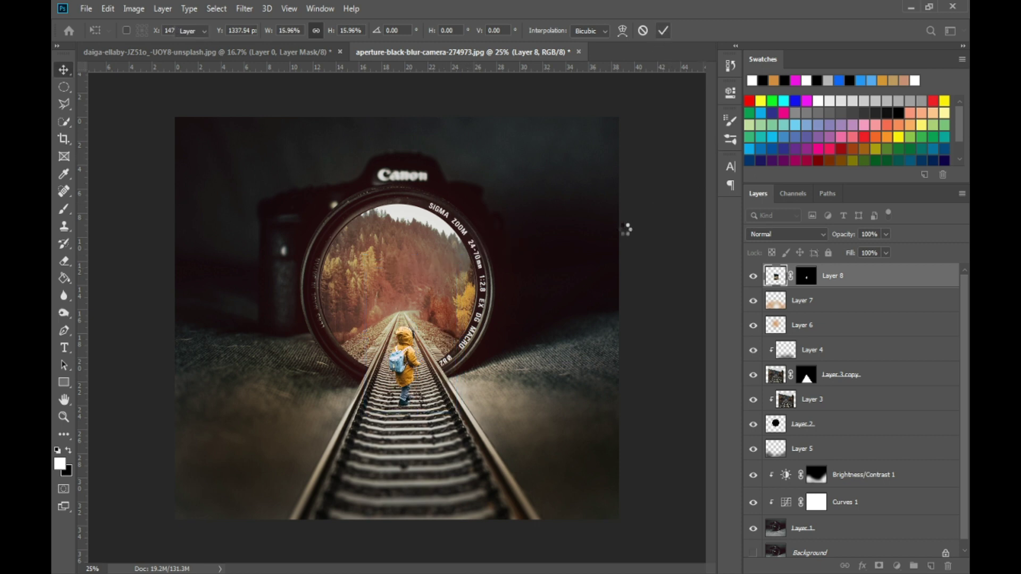
Group the two orange glow layers, Layer 6 and Layer 7.
left_click(820, 327)
left_click(818, 310, "shift")
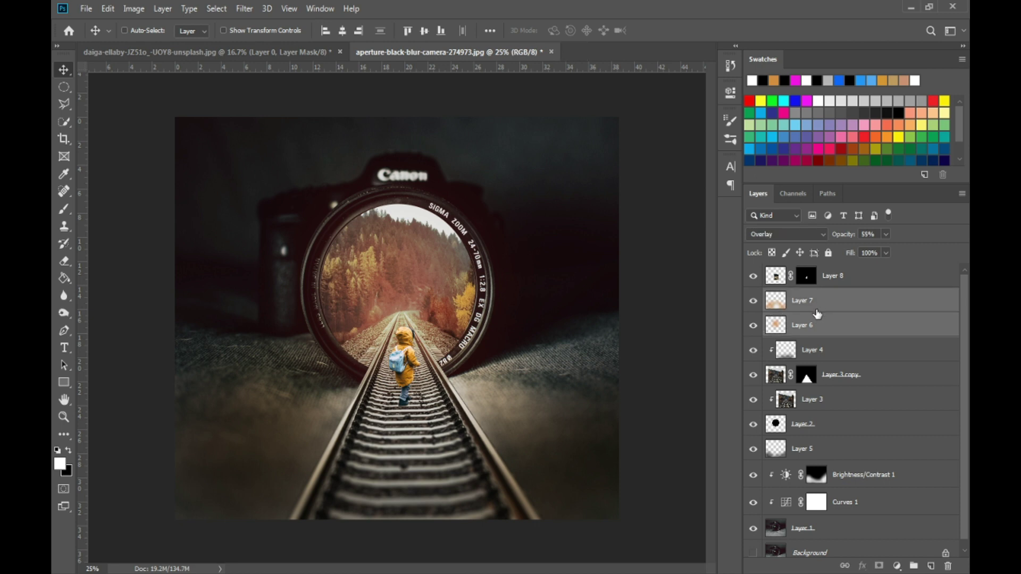
key("ctrl+g")
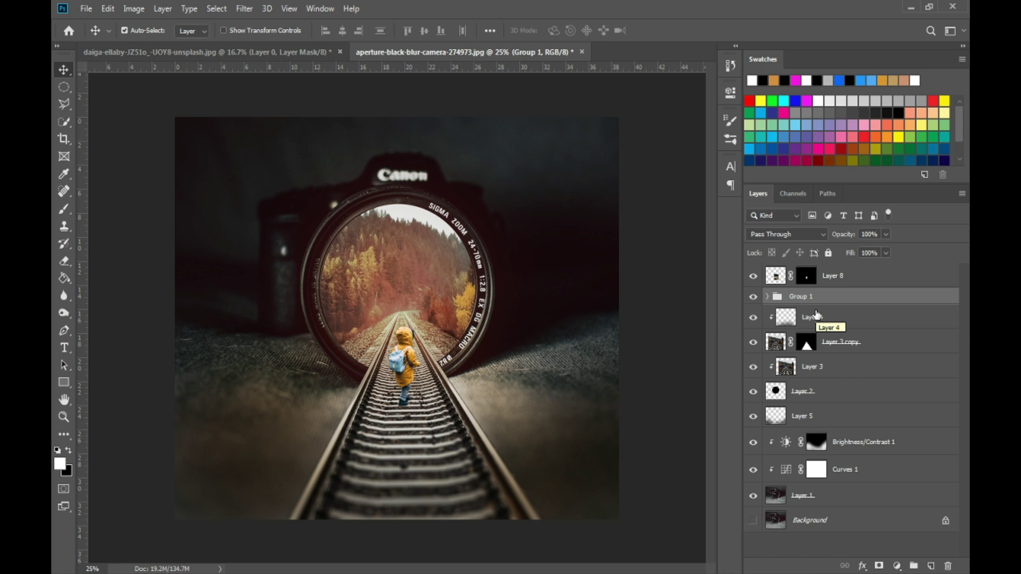
Add an empty layer between the glow group and the child's layer, and label the child's layer yellow.
left_click(776, 279)
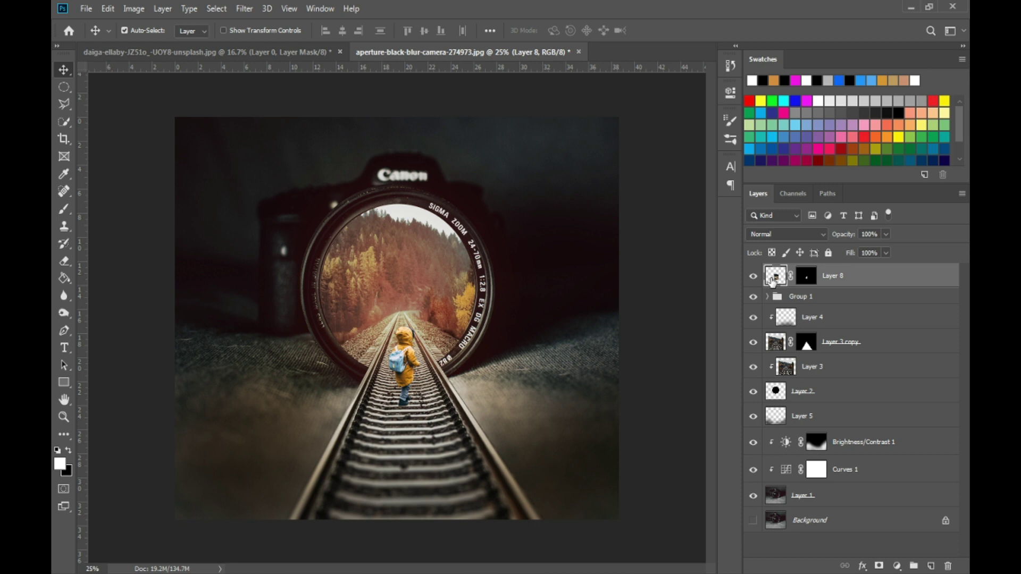
left_click(806, 297)
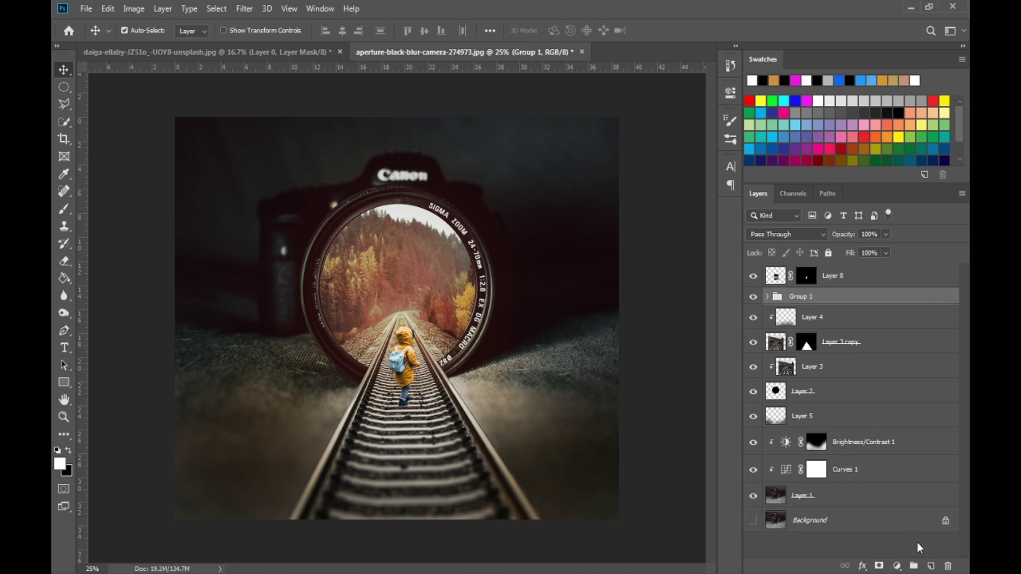
left_click(931, 567)
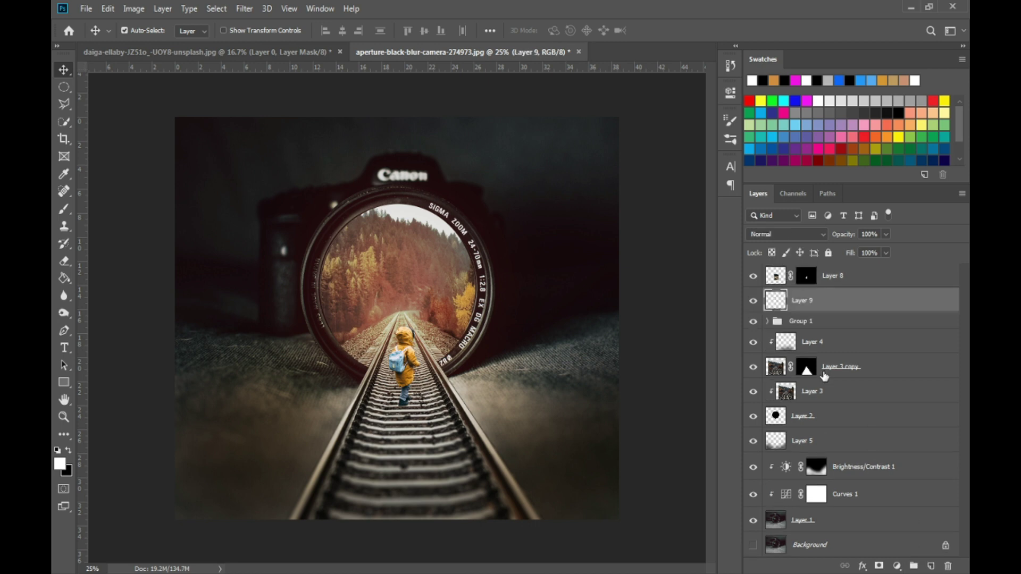
right_click(753, 275)
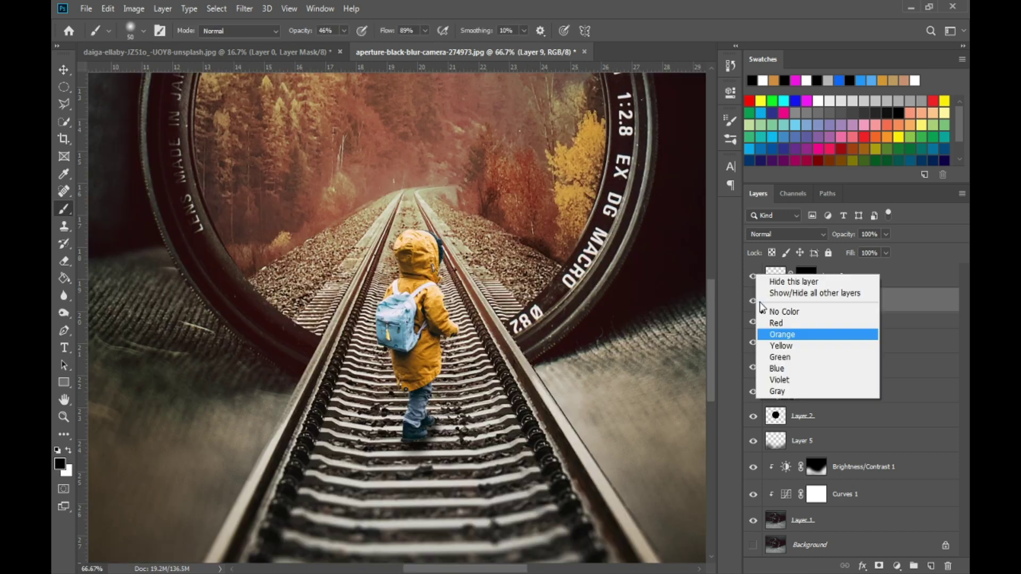
left_click(776, 346)
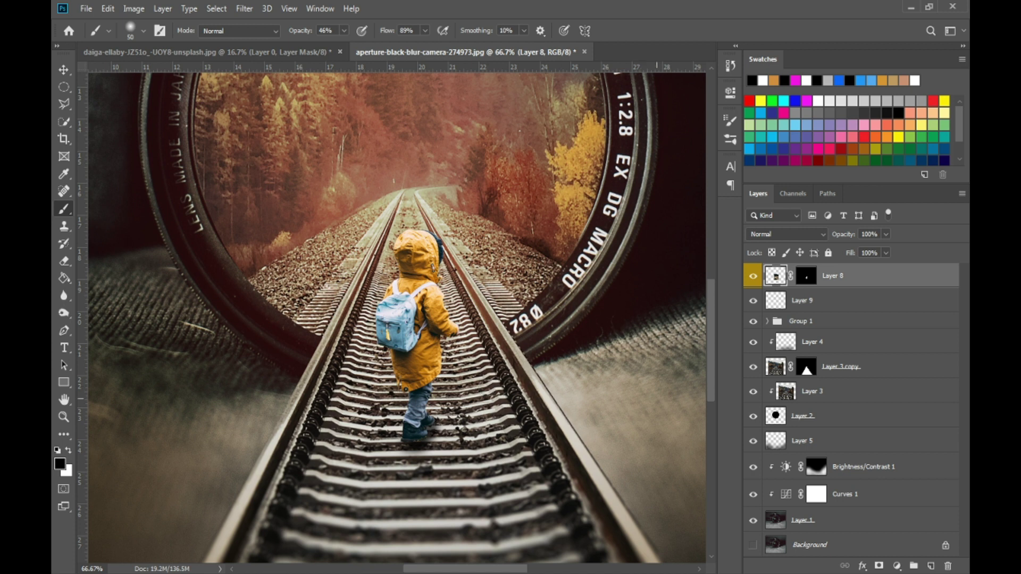
Add a layer clipped to the child's layer and fill it with 50% Gray at 100% opacity in Normal mode.
left_click(930, 566)
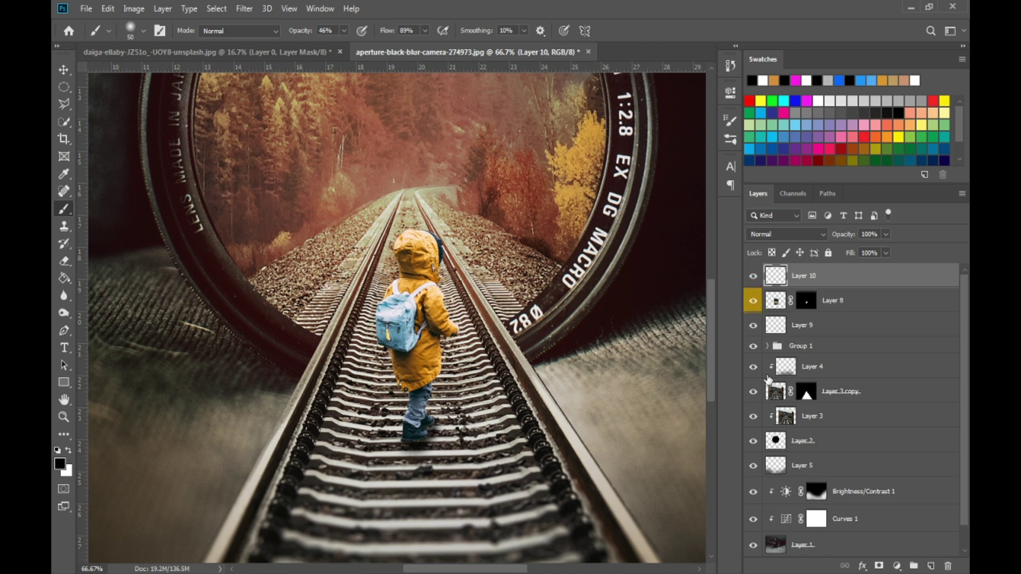
right_click(810, 287)
left_click(705, 267)
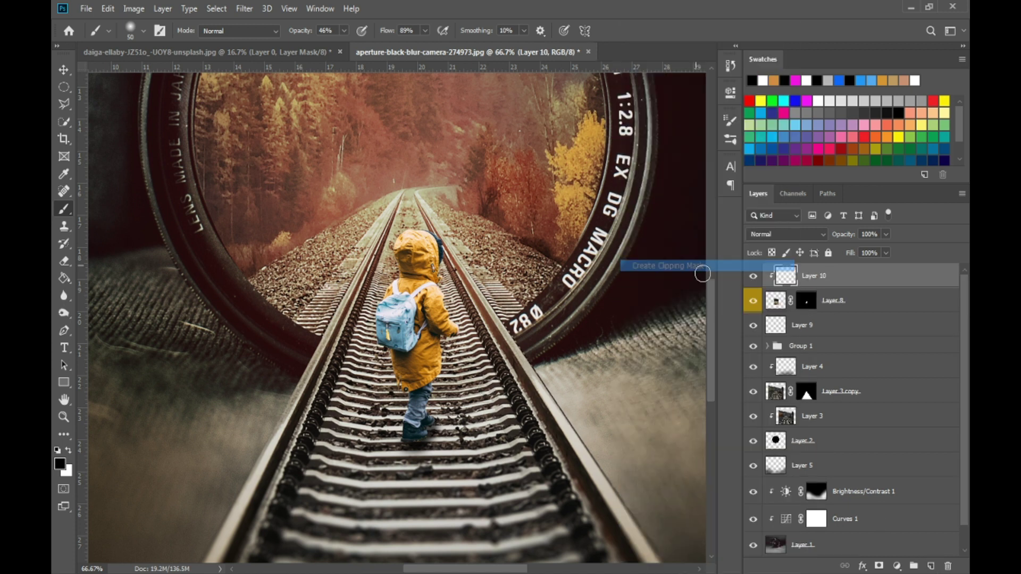
key("shift+F5")
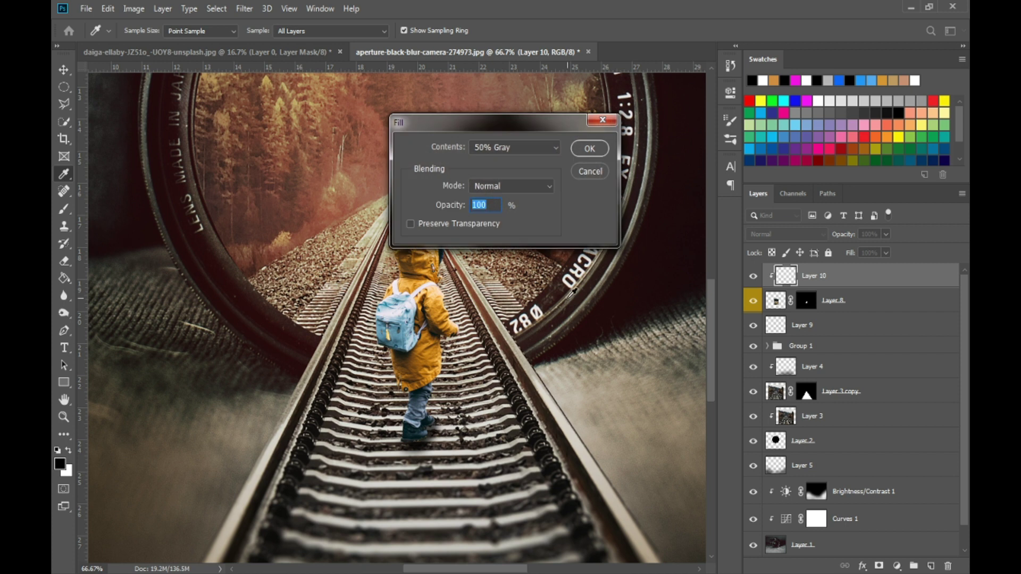
left_click(589, 148)
key("b")
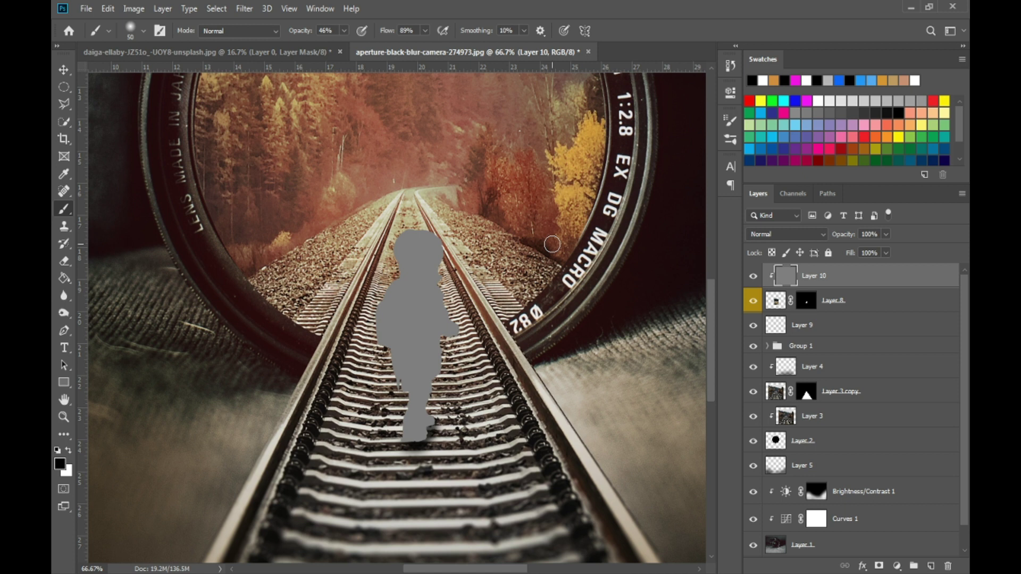
Set the gray layer clipped to the child's layer to the Overlay blend mode.
left_click(766, 234)
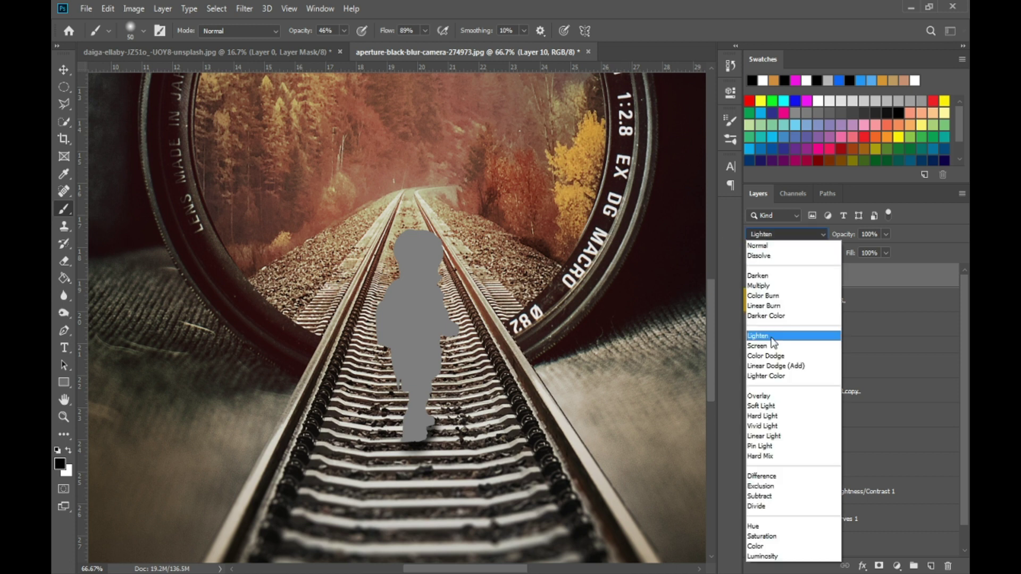
left_click(770, 397)
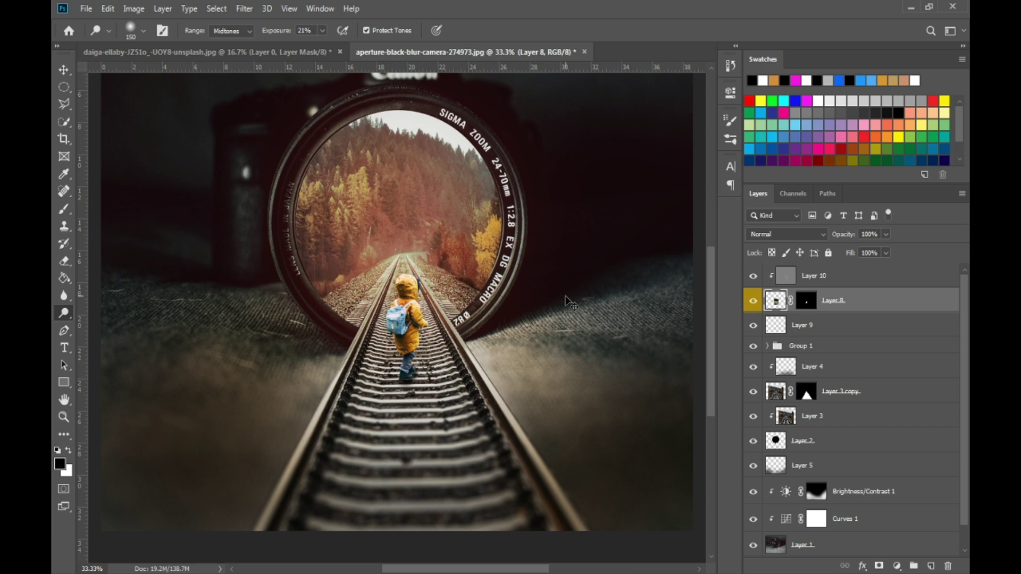
Duplicate the child's layer with its mask and label the copy yellow.
key("ctrl+j")
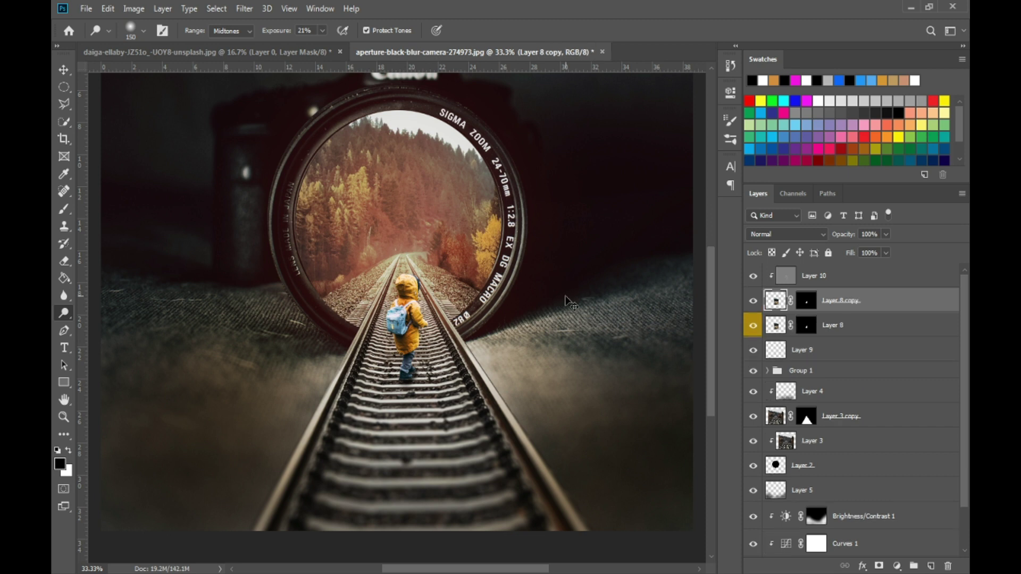
right_click(753, 301)
left_click(772, 371)
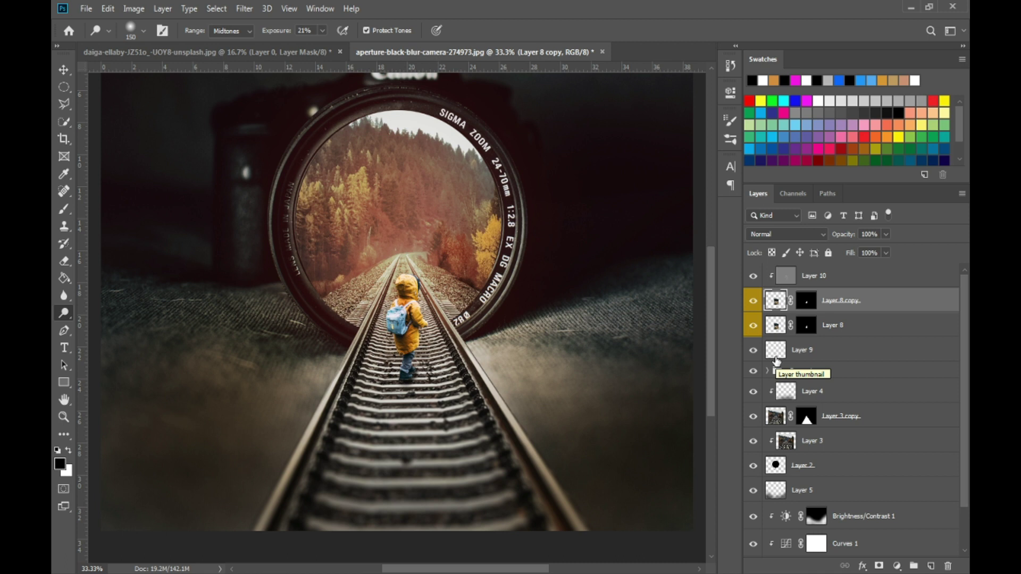
Flip the lower child layer vertically and move it down so its feet meet those of the standing figure.
left_click(785, 329)
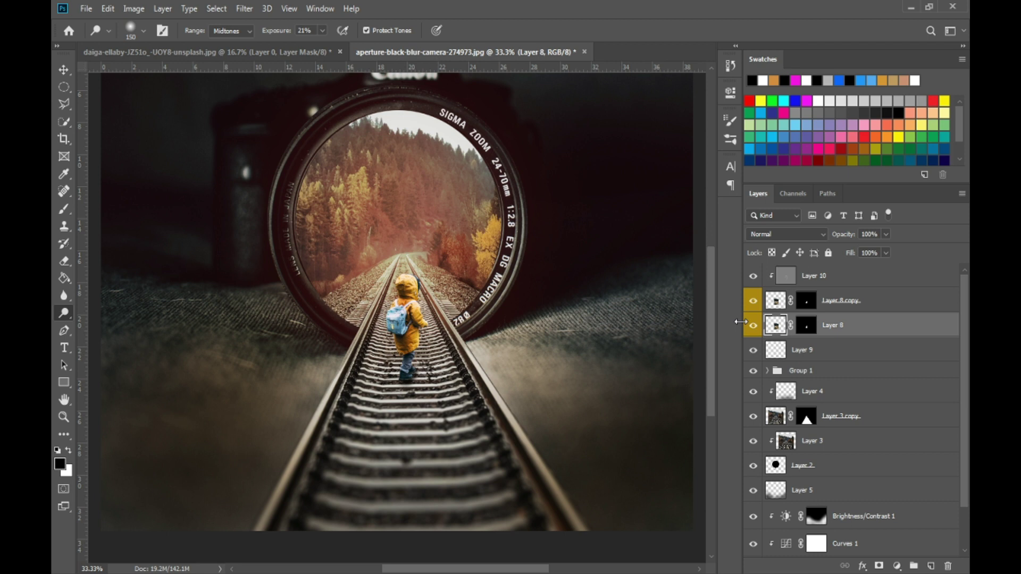
key("ctrl+t")
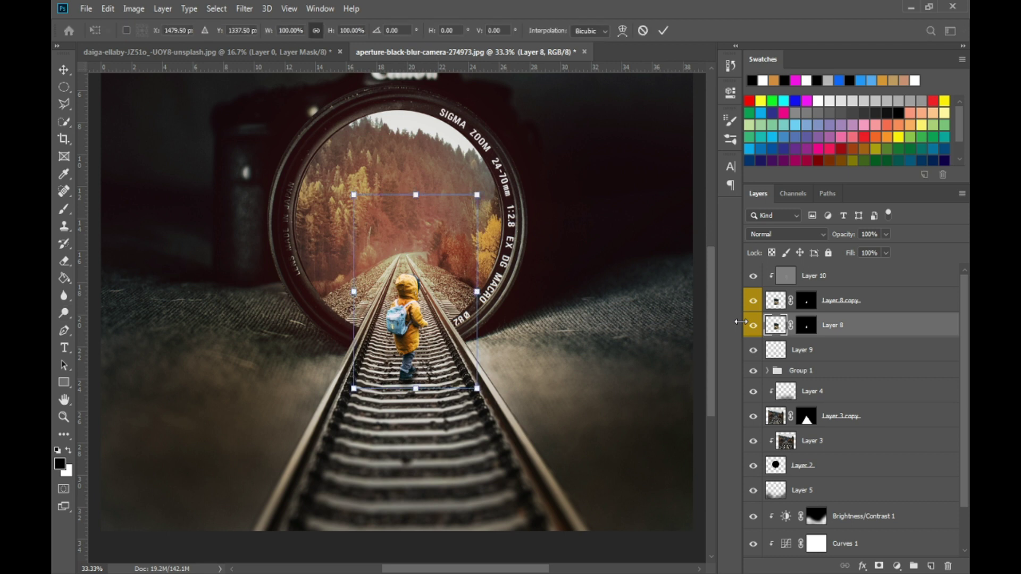
right_click(400, 253)
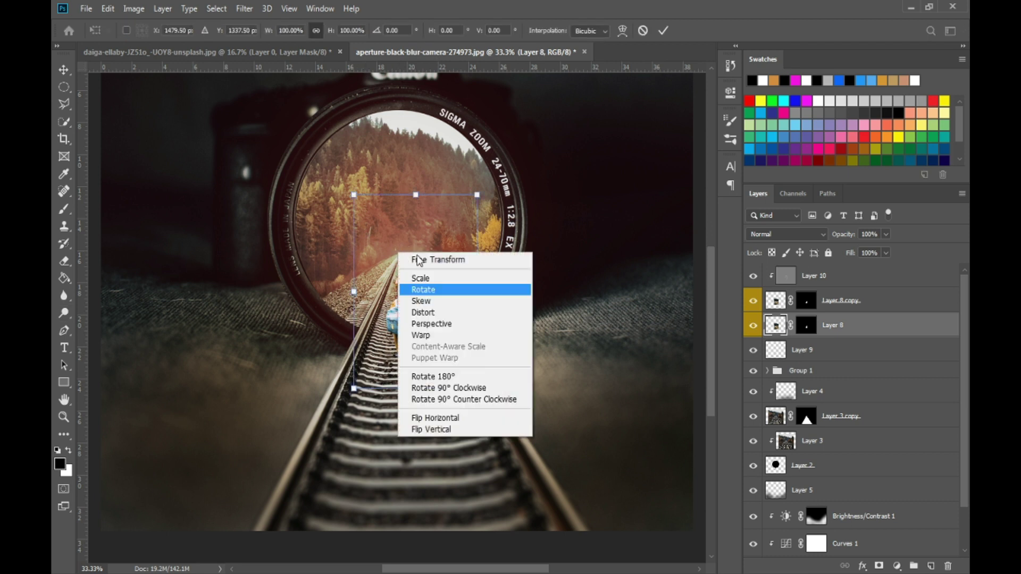
left_click(436, 429)
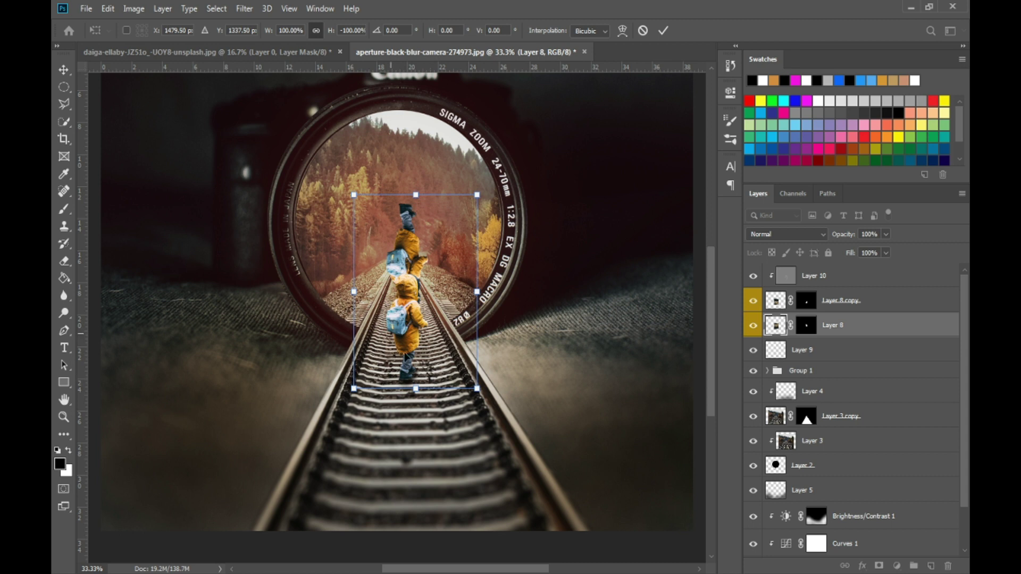
left_click_drag(417, 263, 413, 427)
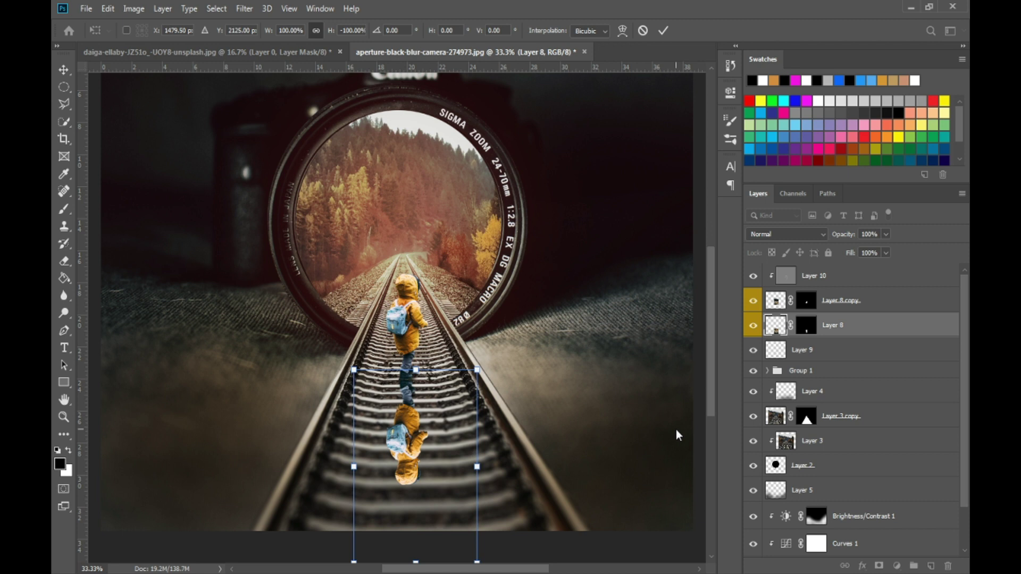
Stretch the flipped figure lengthwise along the track to about 126% height and 96% width.
key("ctrl+minus")
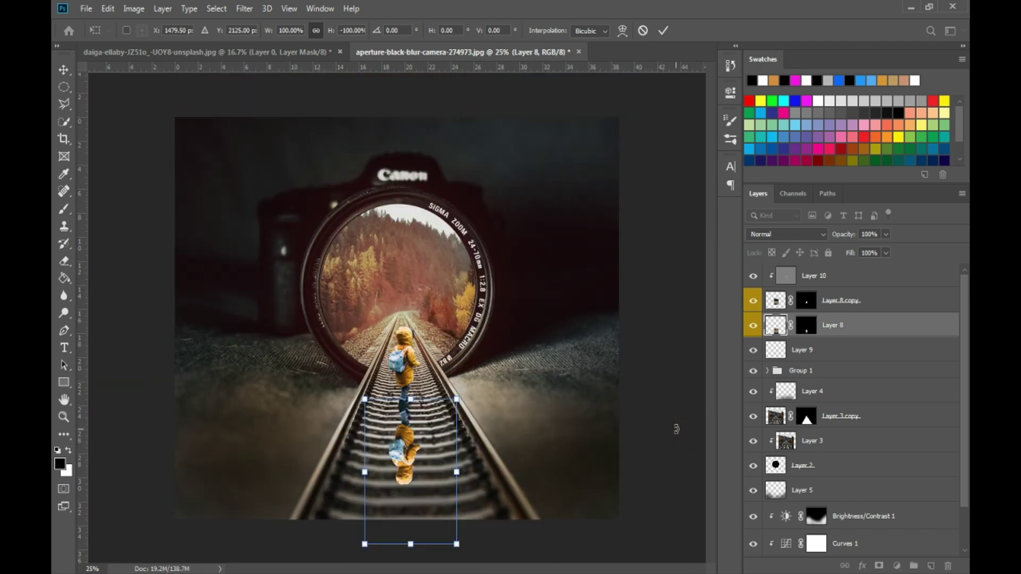
key("ctrl+minus")
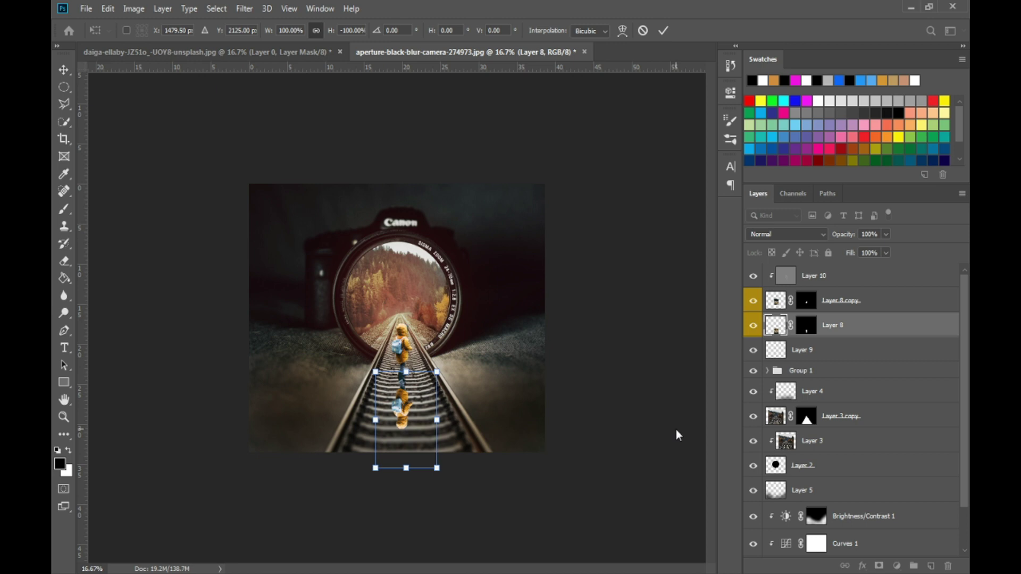
left_click_drag(406, 468, 406, 496)
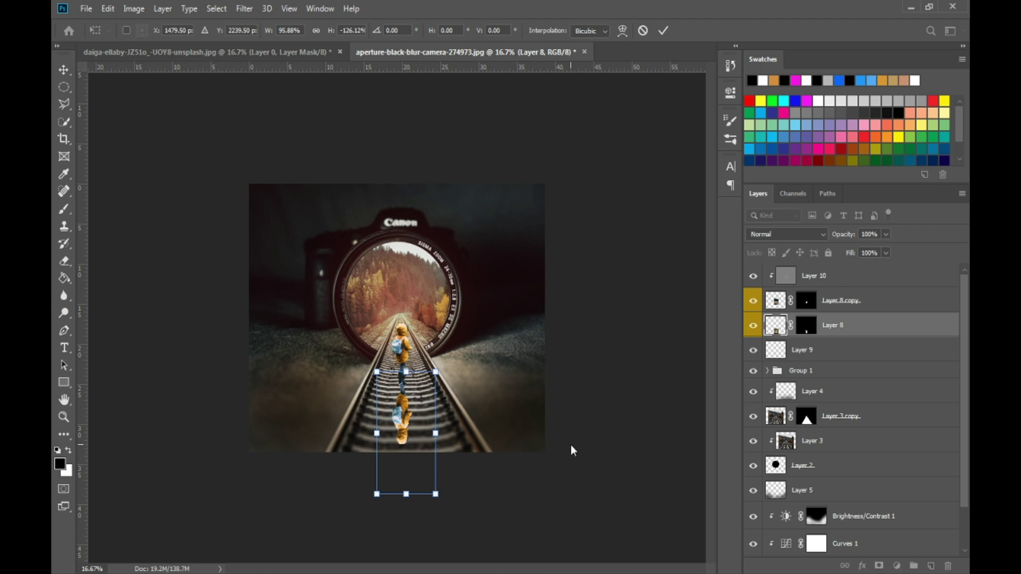
key("Return")
Apply the layer mask of the flipped figure's layer.
key("o")
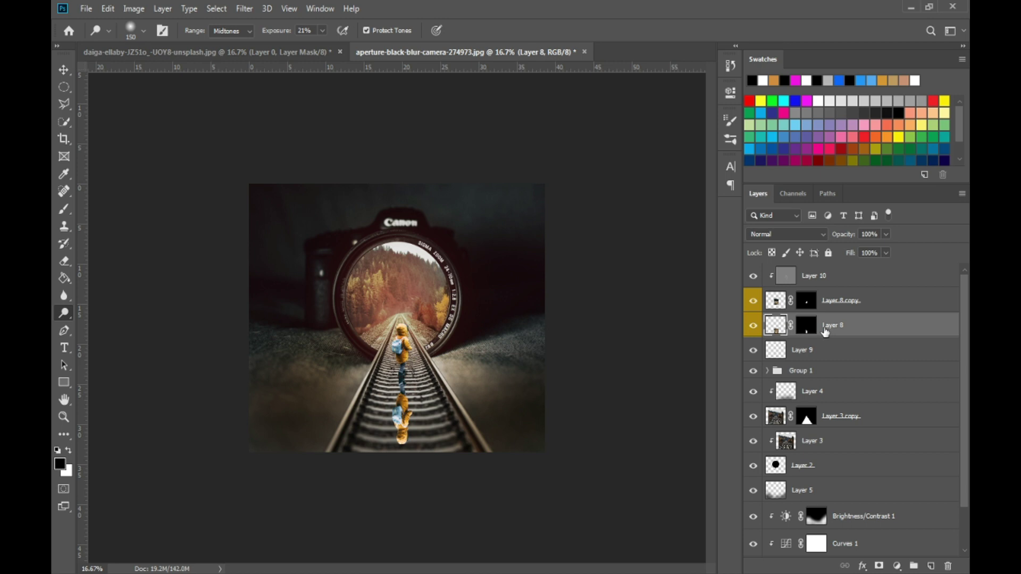
left_click(808, 325)
key("x")
right_click(831, 326)
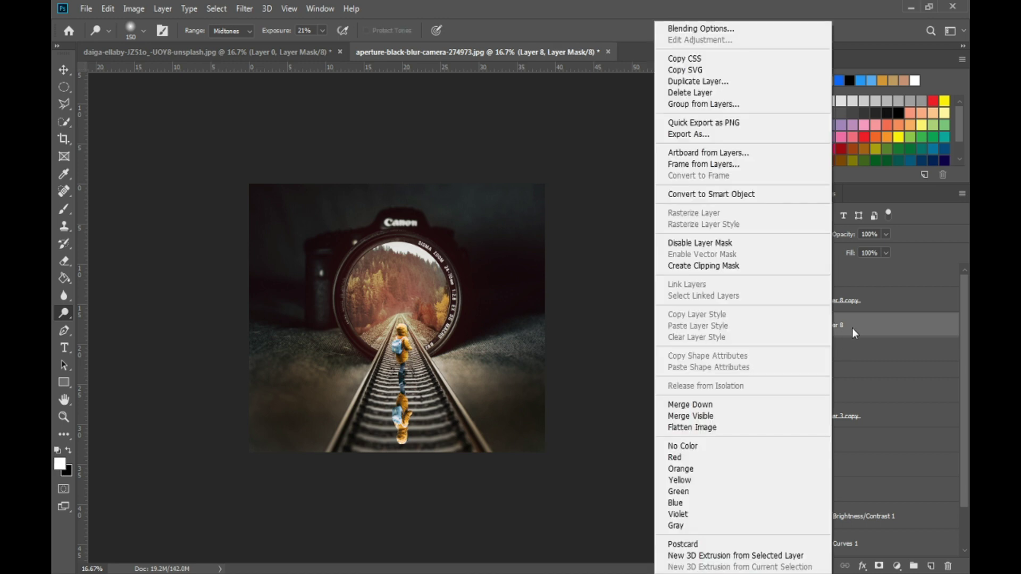
key("Escape")
Turn the flipped figure into a black silhouette using Hue/Saturation with Lightness at -100.
key("ctrl+u")
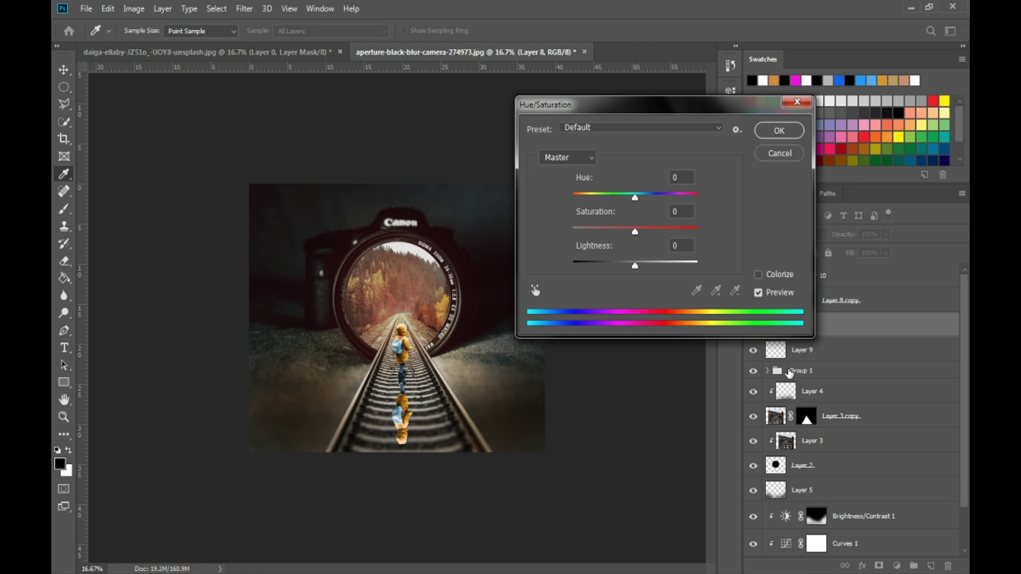
left_click_drag(635, 266, 563, 274)
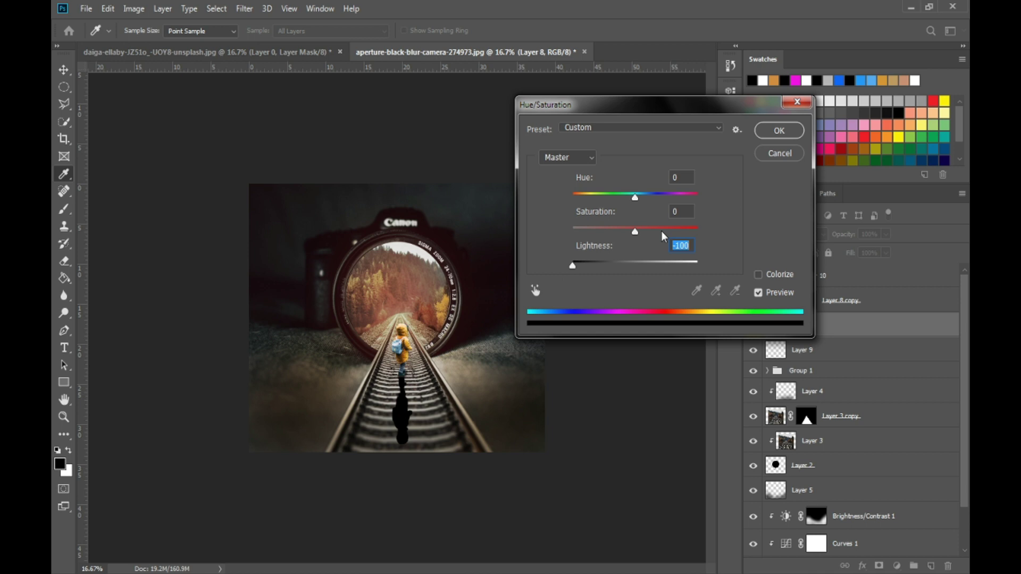
left_click(783, 130)
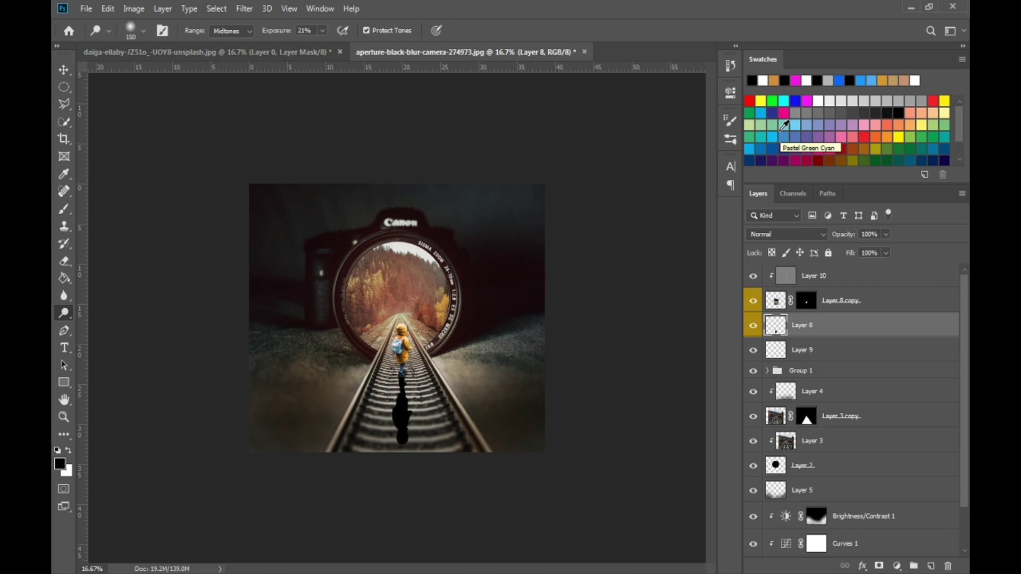
Lower the opacity of the child's shadow layer to 61%.
left_click(886, 234)
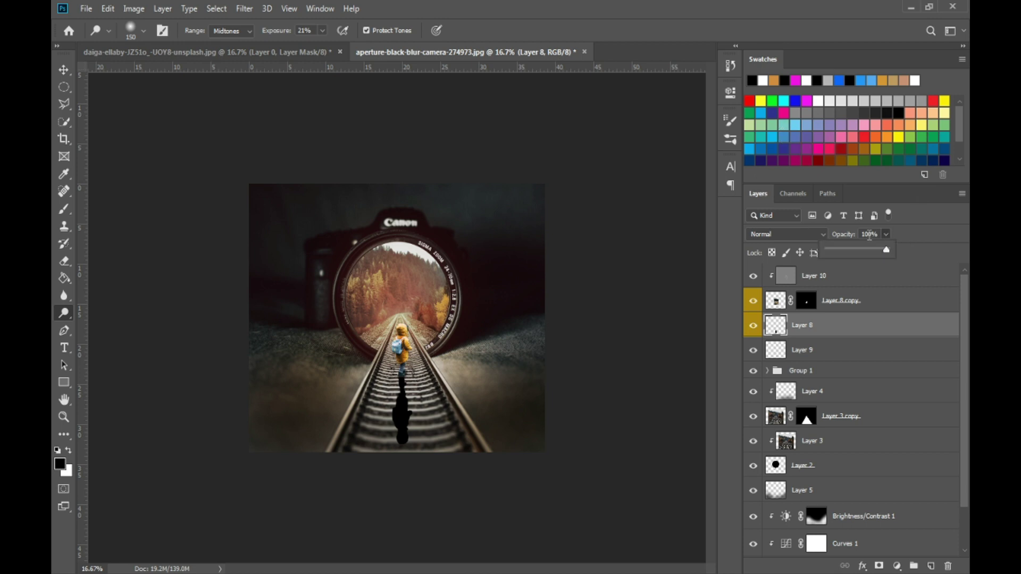
key("ctrl+plus")
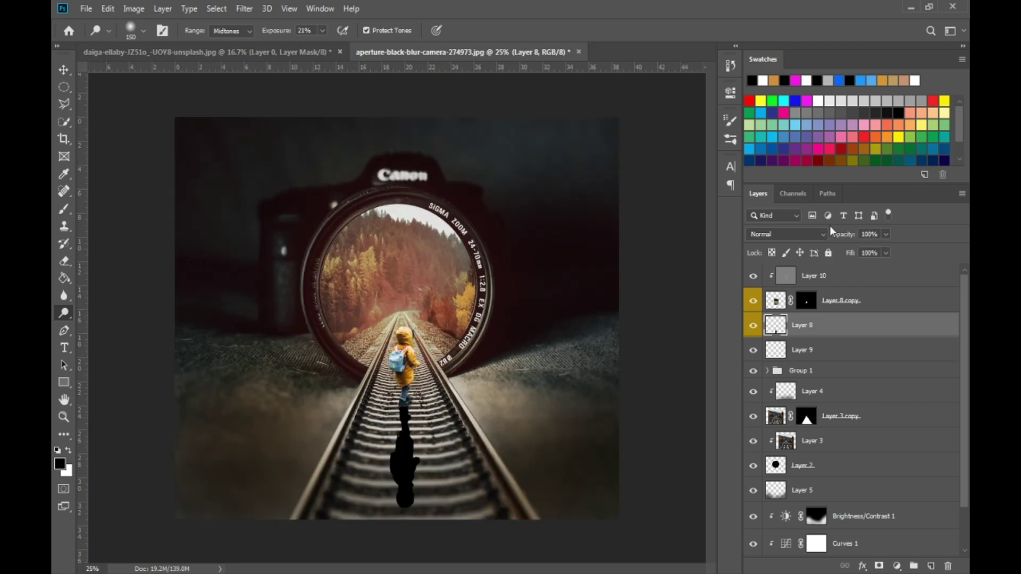
left_click(884, 234)
left_click_drag(875, 248, 865, 254)
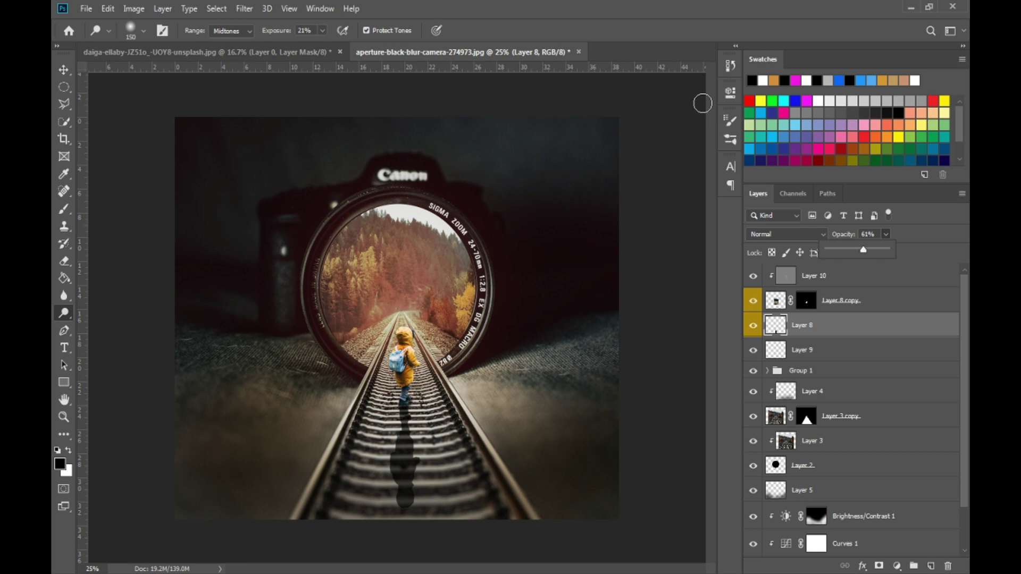
Soften the child's shadow with a Gaussian Blur and set its layer opacity to 46%.
left_click(244, 8)
mouse_move(282, 160)
left_click(434, 210)
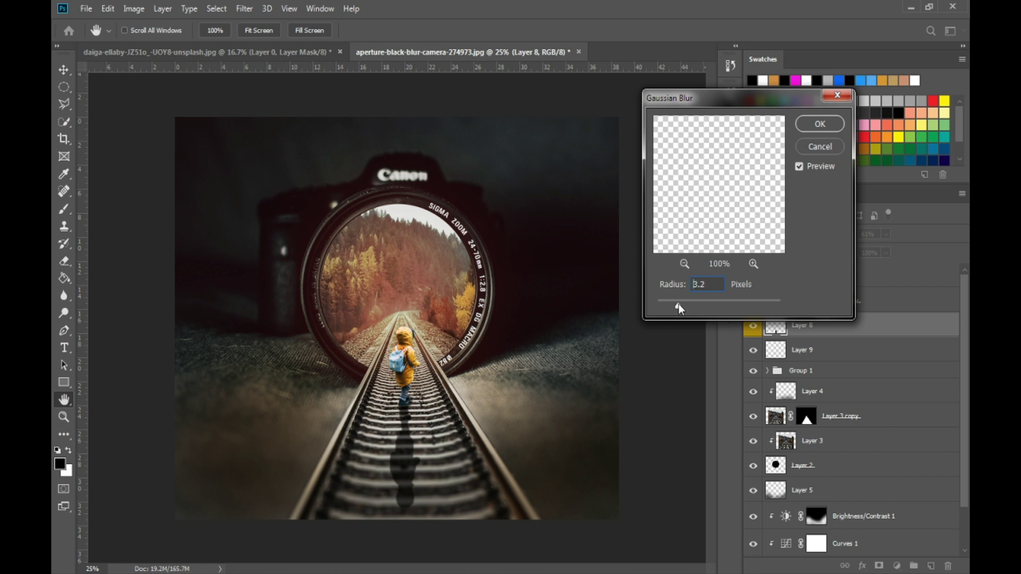
left_click_drag(691, 302, 688, 302)
left_click(809, 125)
key("o")
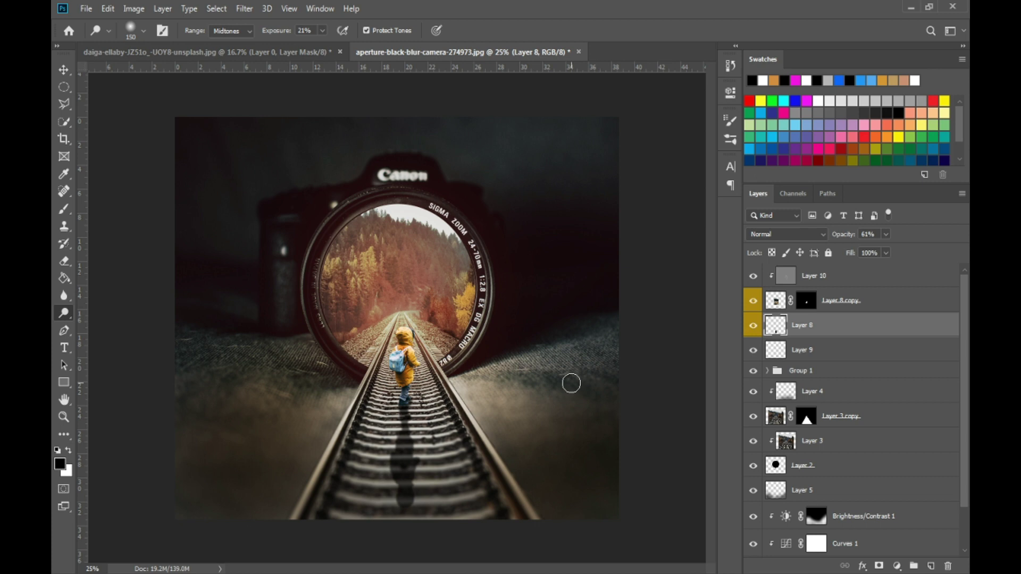
key("e")
left_click_drag(886, 234, 877, 250)
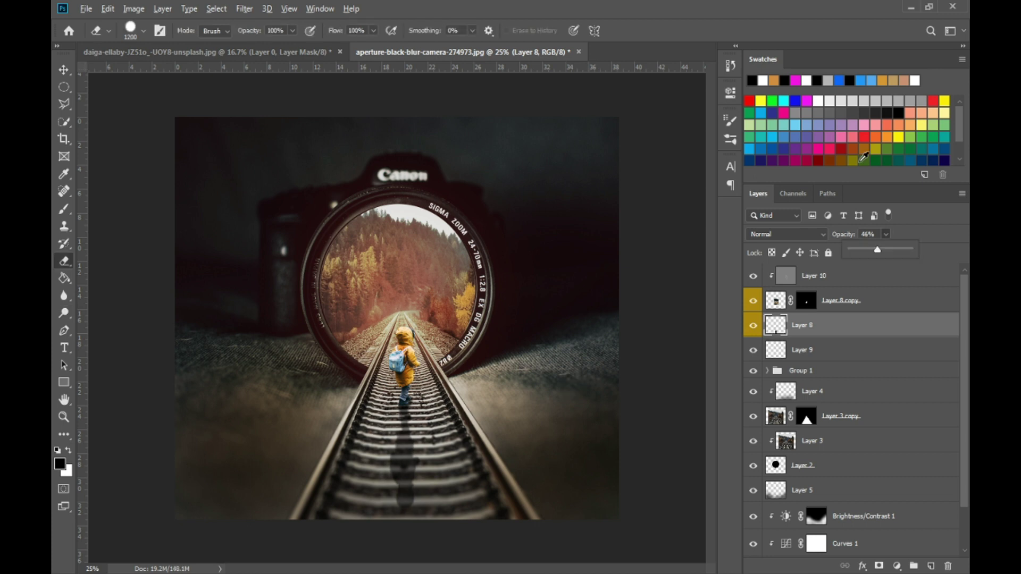
Stamp all visible layers into a new merged layer and move it above all other layers.
key("ctrl+shift+alt+e")
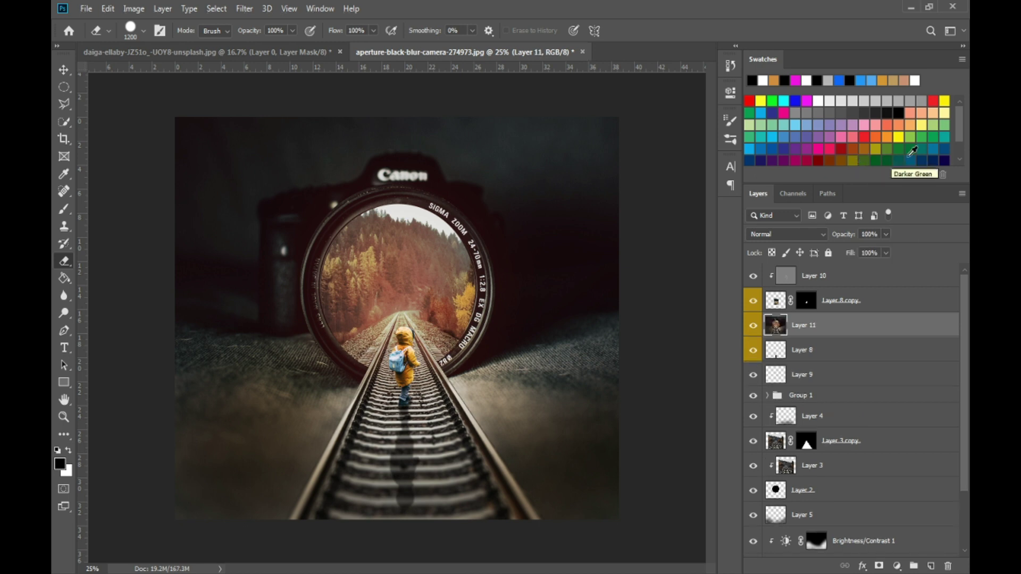
left_click_drag(839, 323, 841, 267)
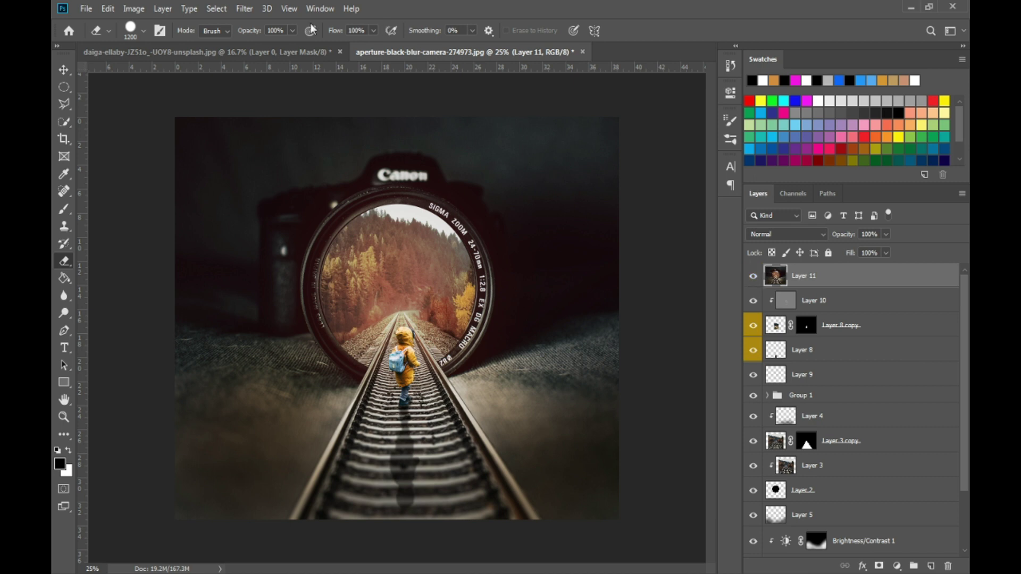
left_click(244, 9)
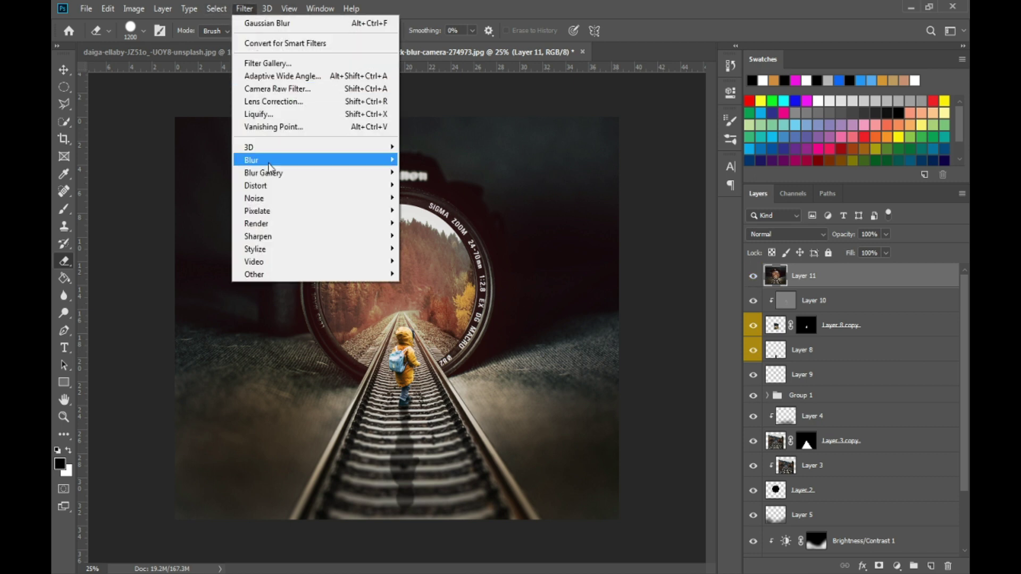
mouse_move(276, 173)
left_click(430, 174)
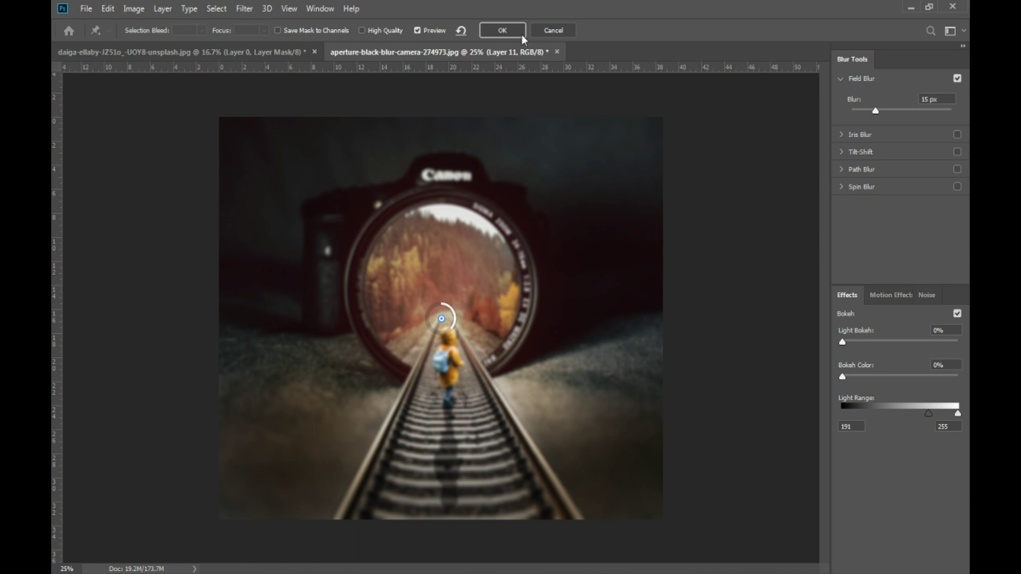
left_click(553, 31)
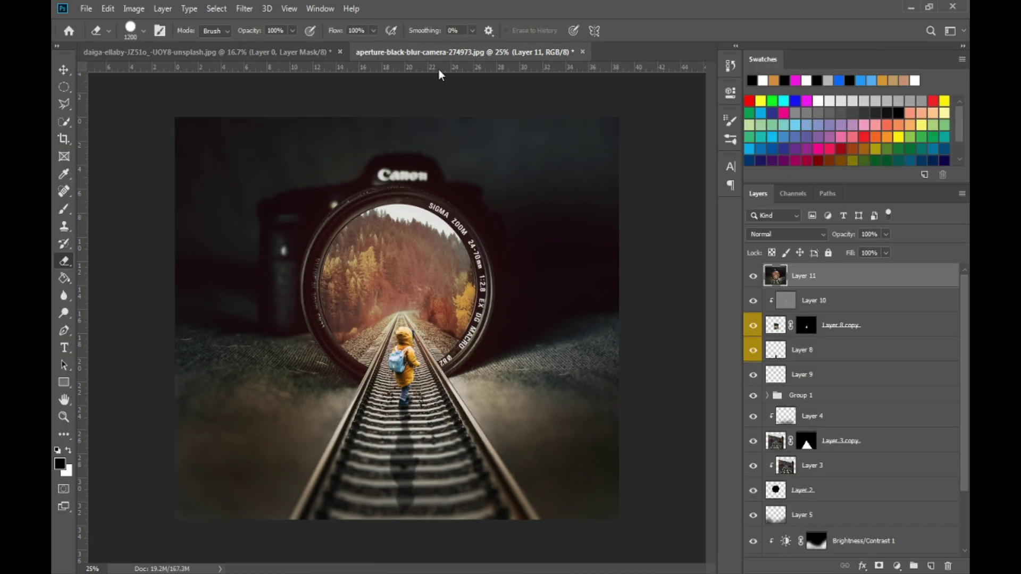
Start an Iris Blur of 15 px on the merged layer and center its ellipse on the child.
left_click(245, 8)
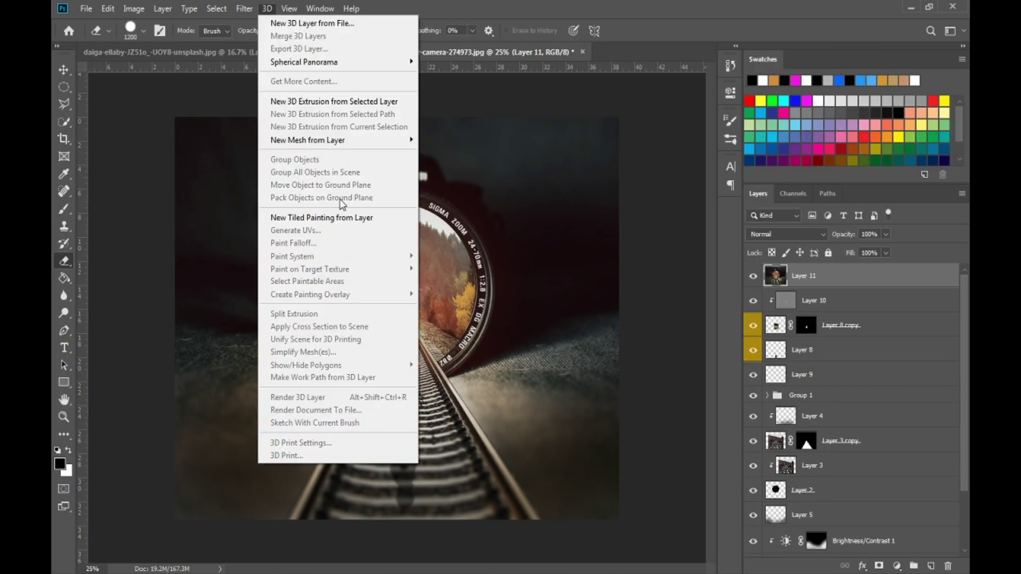
left_click(277, 6)
left_click(244, 9)
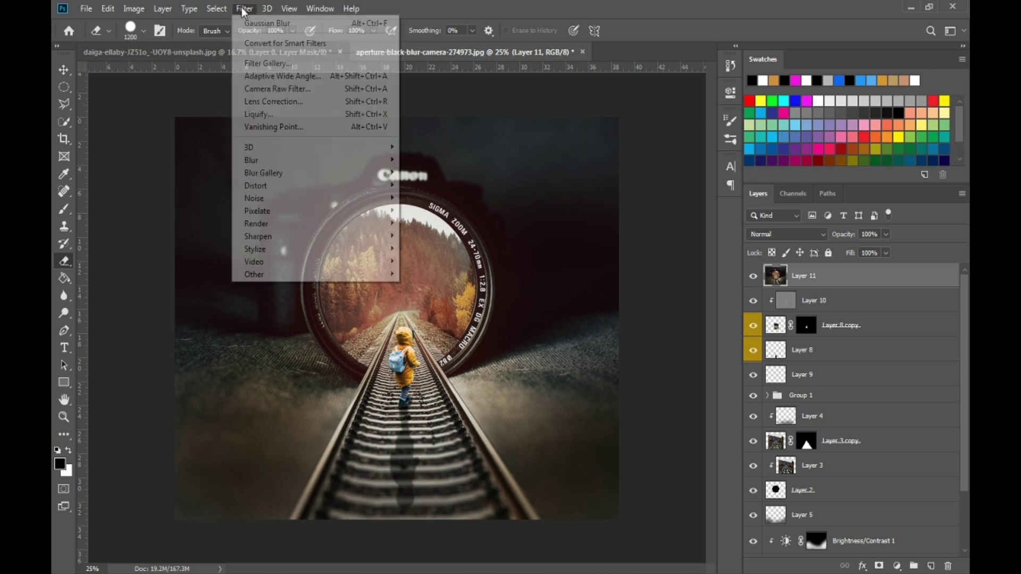
mouse_move(278, 176)
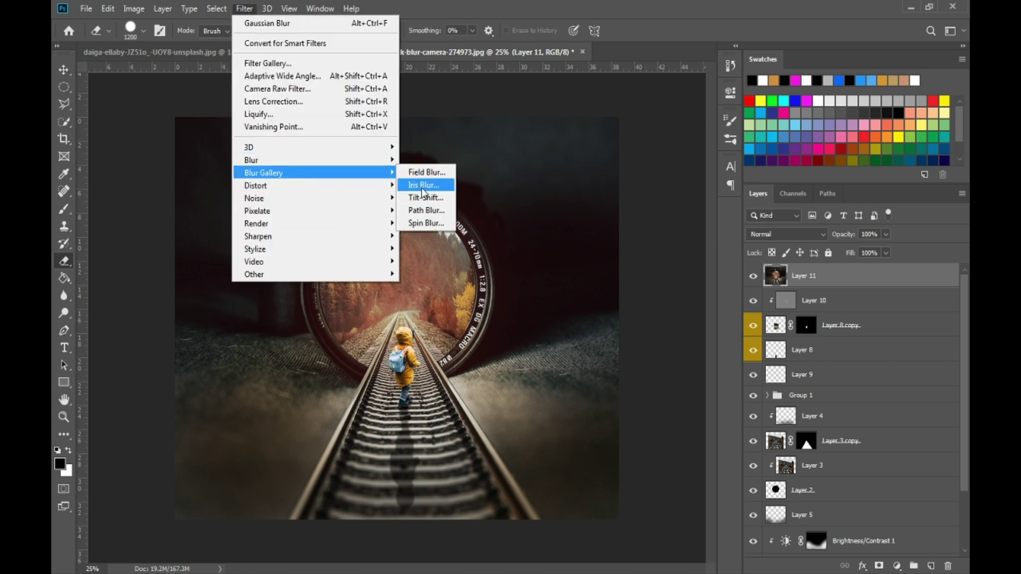
left_click(426, 184)
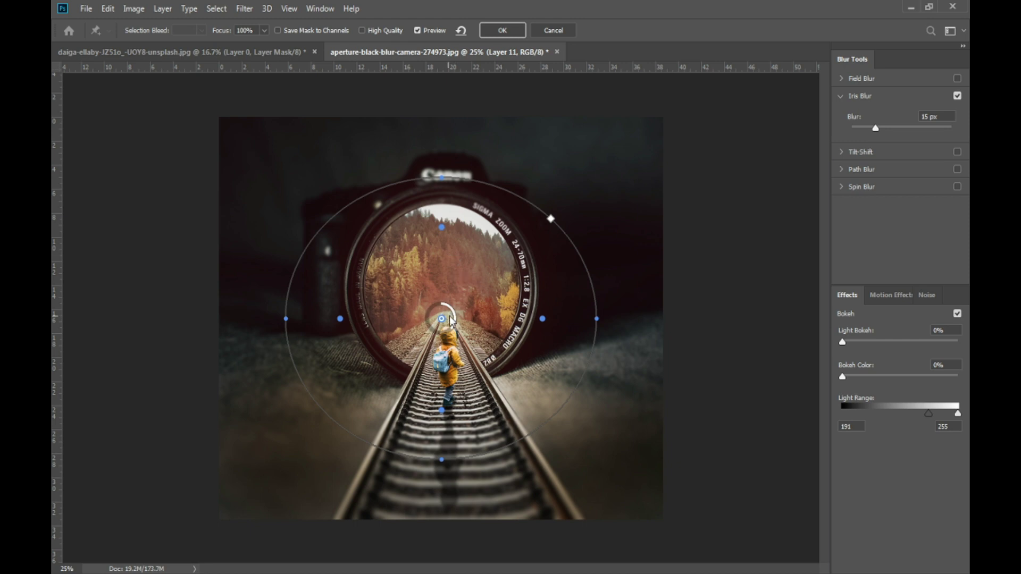
left_click_drag(448, 314, 453, 358)
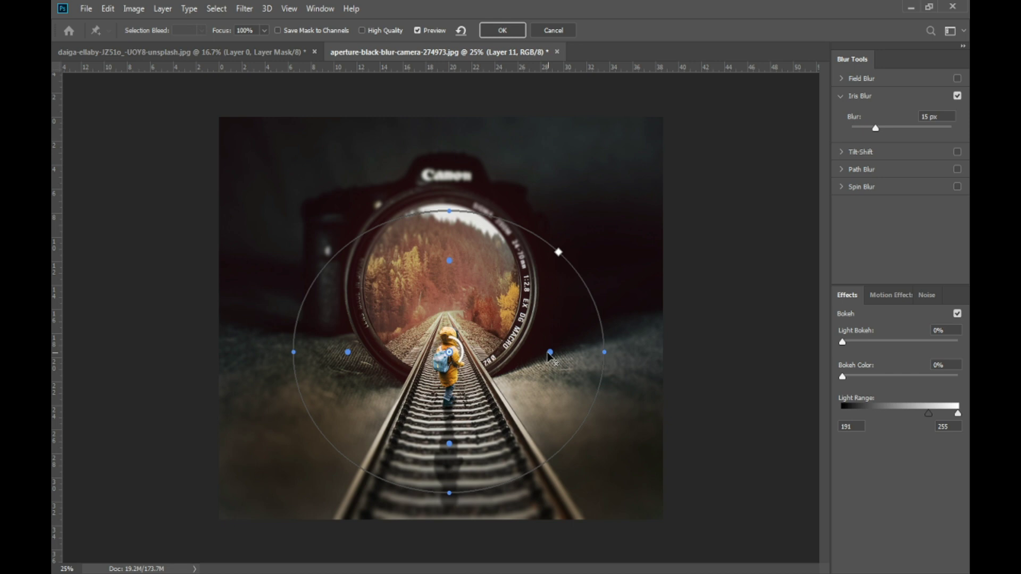
Stretch the iris ellipse vertically to enclose the lens, the child and the track, and apply the blur.
left_click_drag(550, 352, 516, 353)
left_click_drag(559, 253, 592, 222)
key("ctrl+z")
left_click_drag(451, 212, 456, 150)
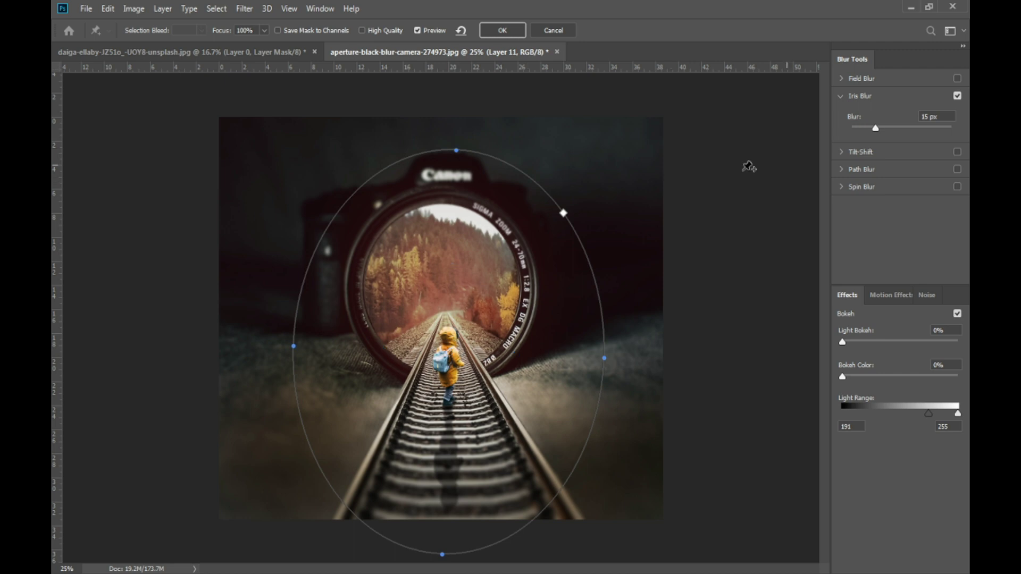
left_click(504, 31)
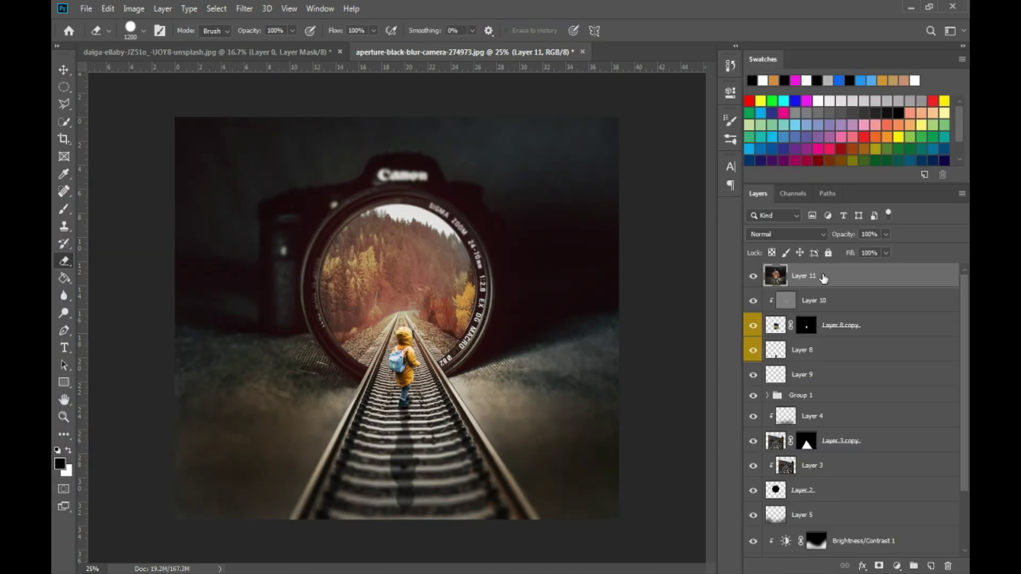
Add a Curves adjustment layer above the merged layer, raising the RGB highlights slightly and anchoring the shadows.
left_click(898, 565)
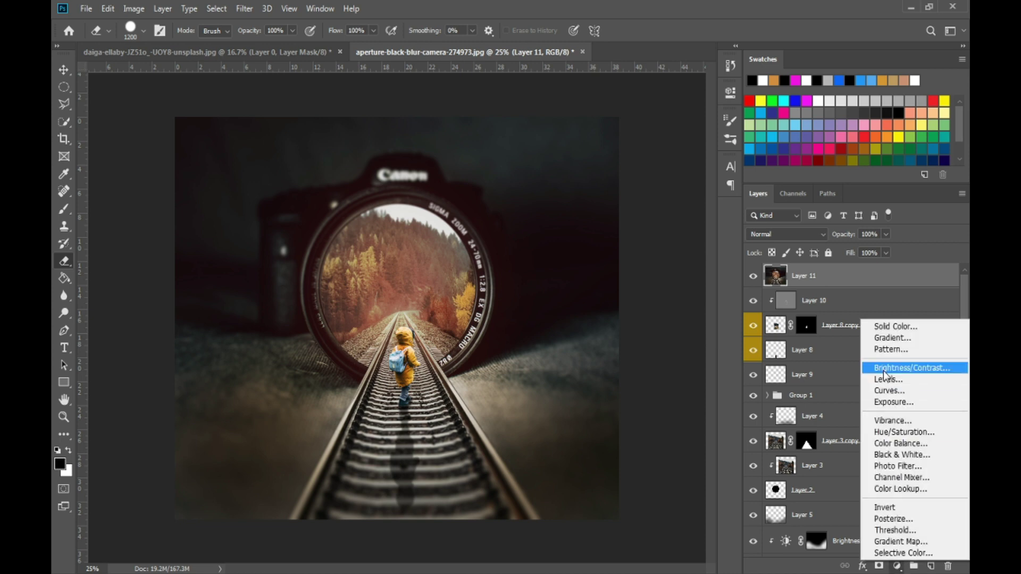
left_click(891, 391)
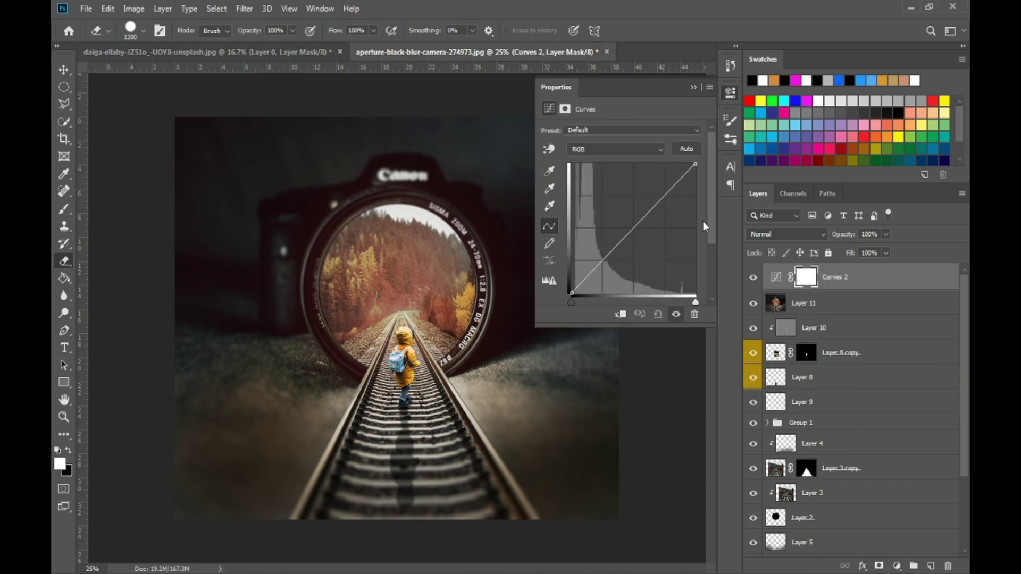
left_click_drag(645, 217, 645, 209)
left_click_drag(603, 257, 603, 260)
Lower the highlight end point of the Blue channel in the Curves adjustment to warm the image.
left_click(611, 149)
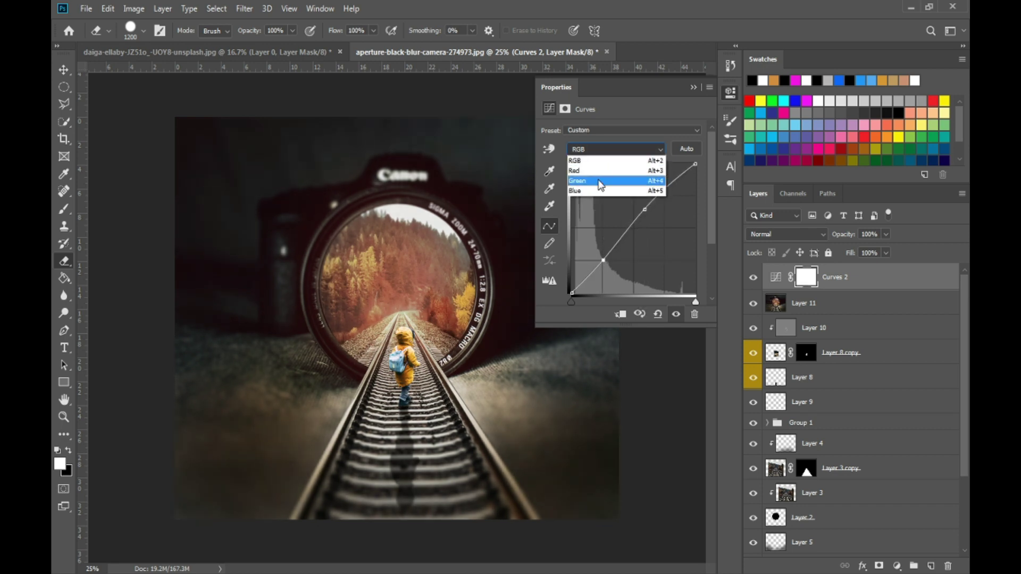
left_click(599, 190)
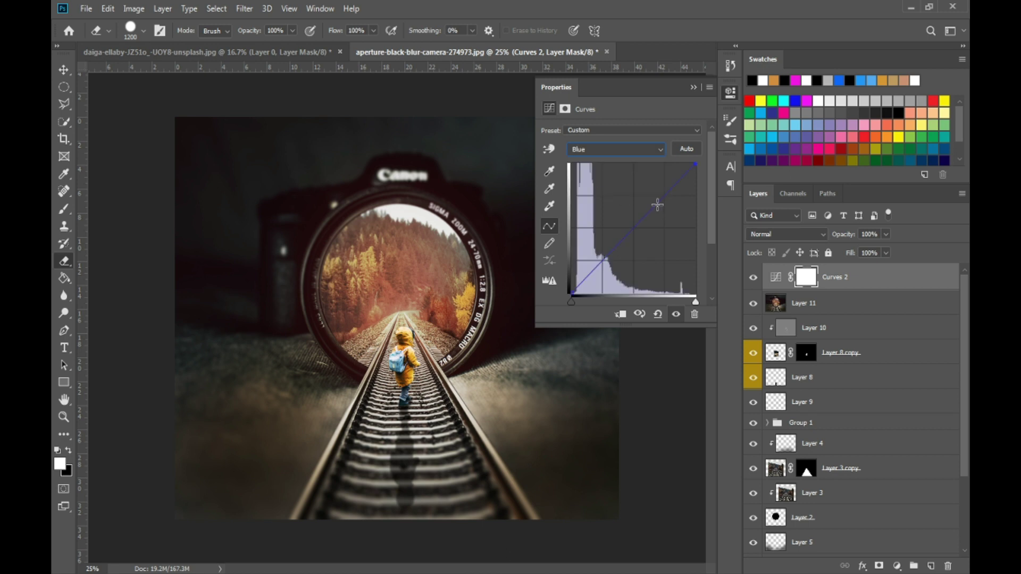
left_click_drag(693, 163, 695, 179)
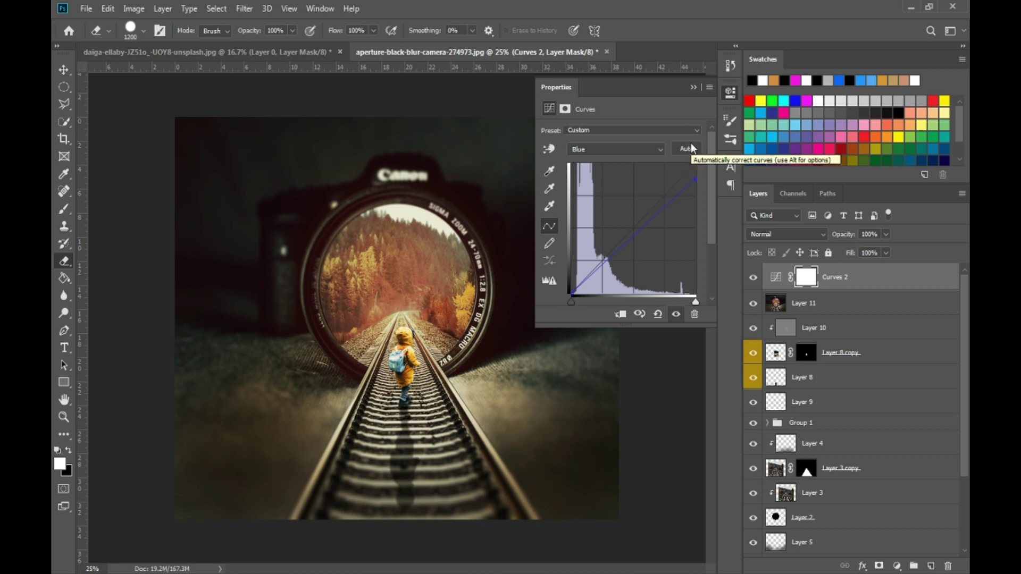
left_click(693, 87)
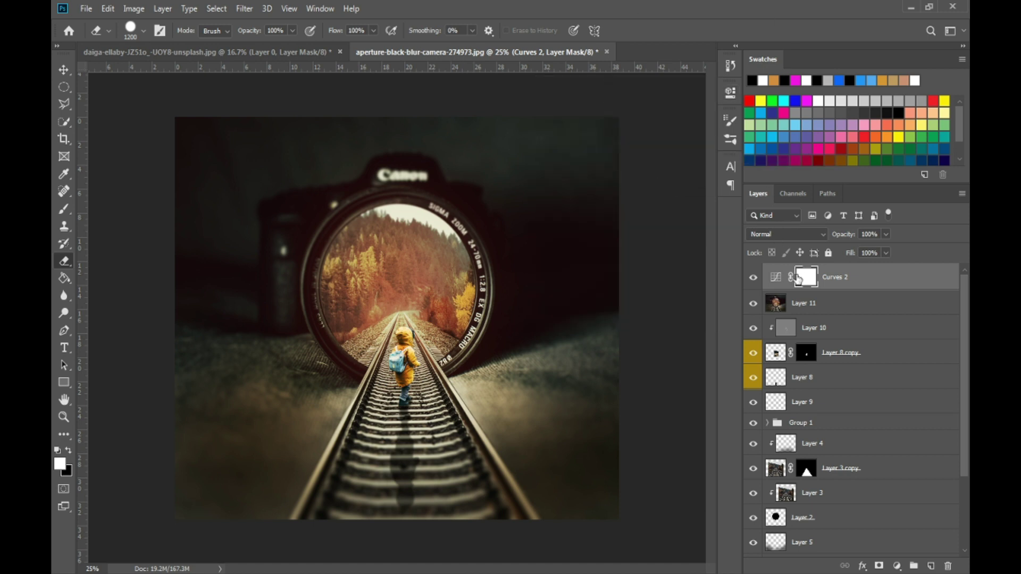
Rework the Blue channel curve, pulling its white point inward at full output and lifting its black point to tint the shadows blue.
double_click(776, 277)
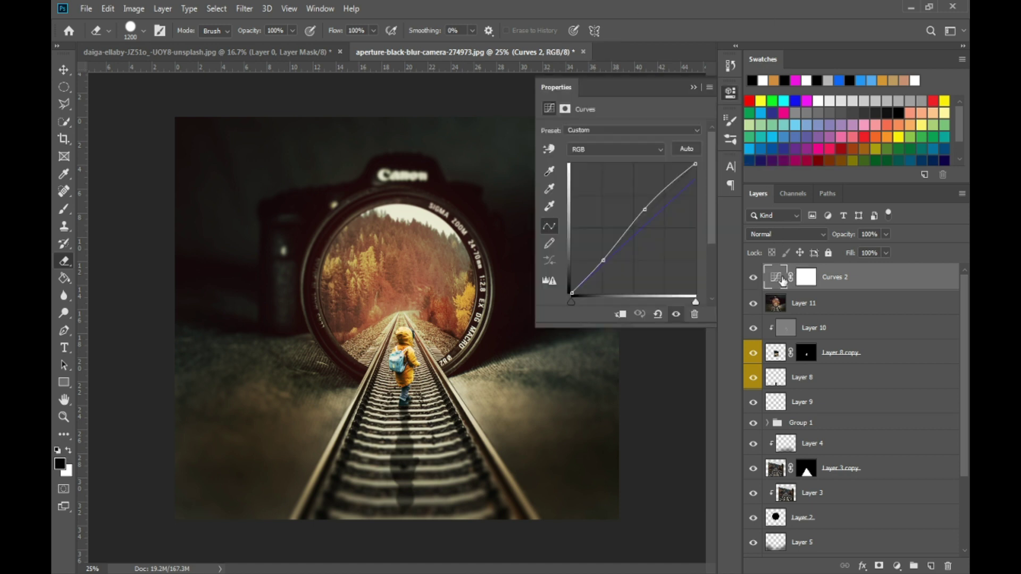
left_click(606, 148)
left_click(661, 194)
left_click_drag(696, 178, 687, 162)
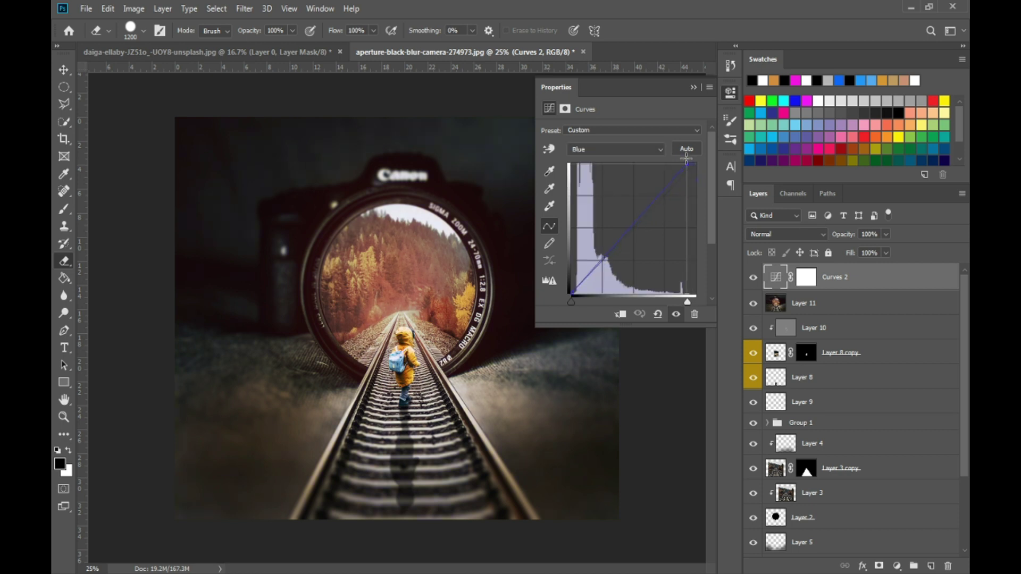
mouse_move(571, 293)
left_mouse_down()
mouse_move(590, 291)
mouse_move(572, 292)
mouse_move(575, 279)
left_mouse_up()
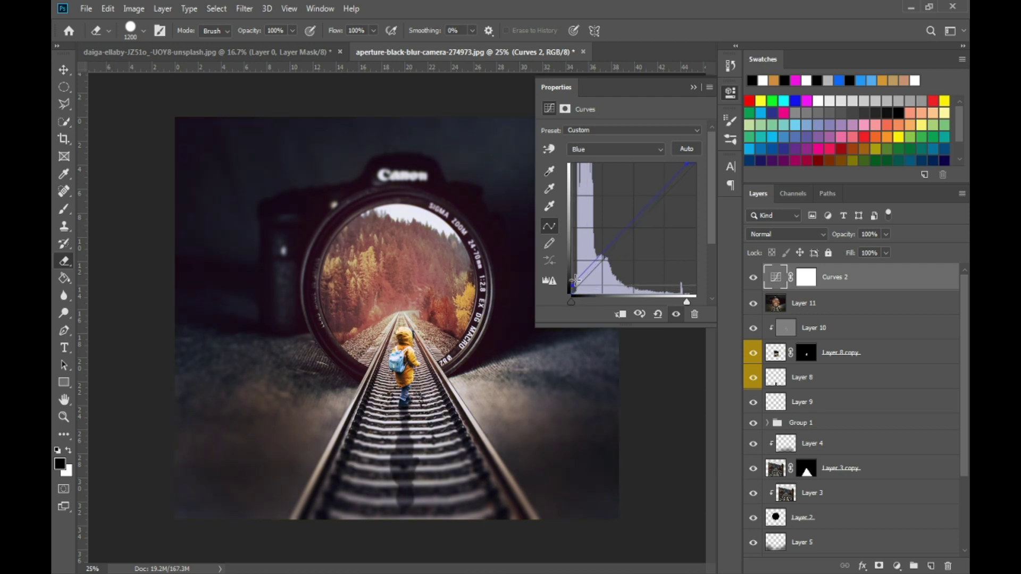
left_click(694, 87)
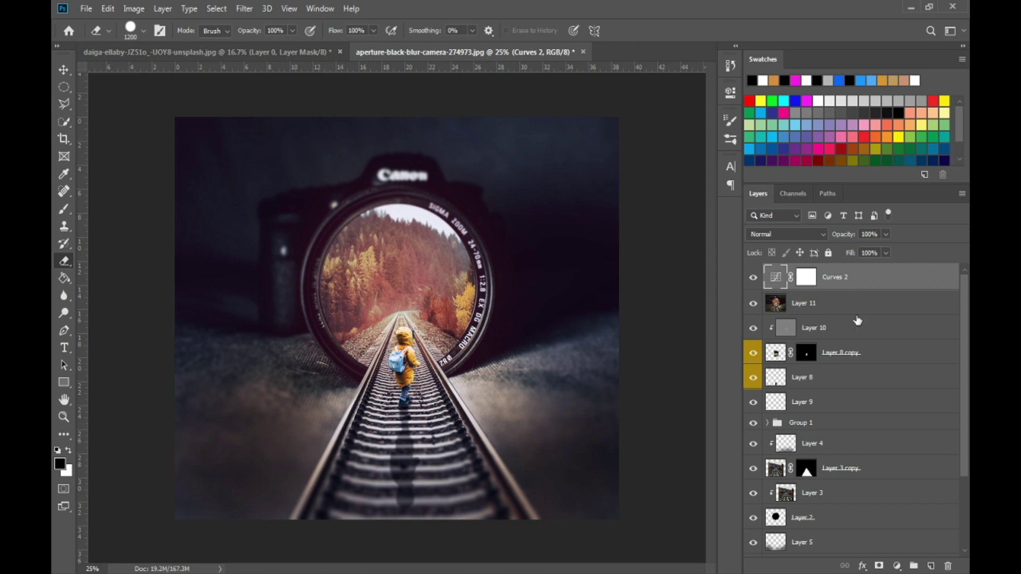
Add a Levels adjustment layer on top and set its Red channel midtone to 0.81.
left_click(897, 566)
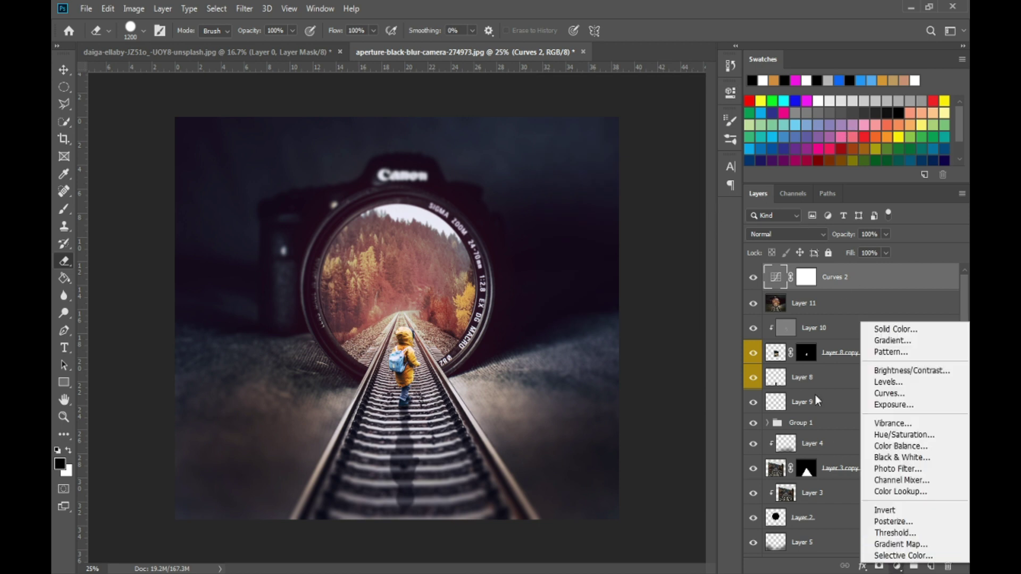
left_click(888, 382)
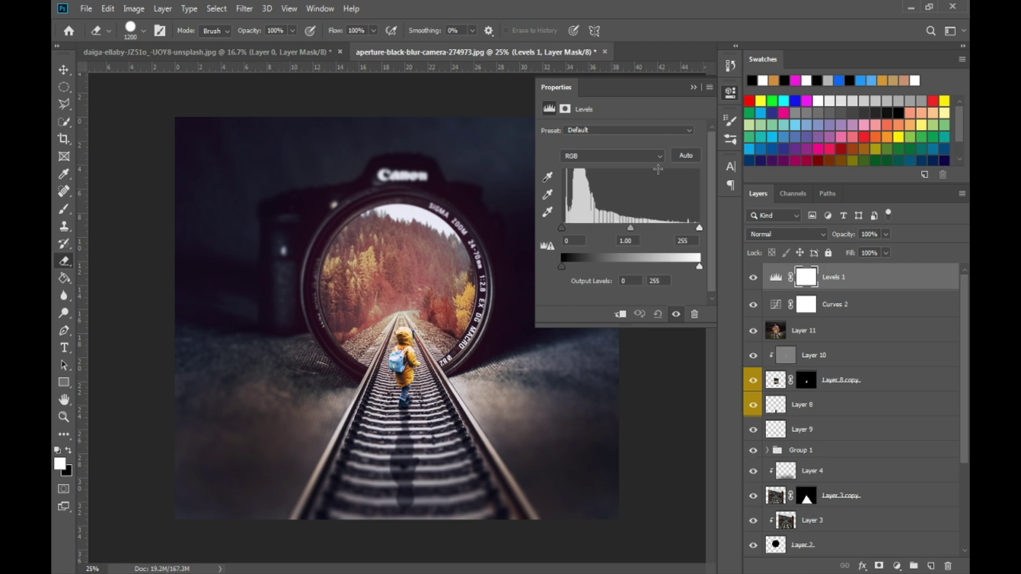
left_click(602, 158)
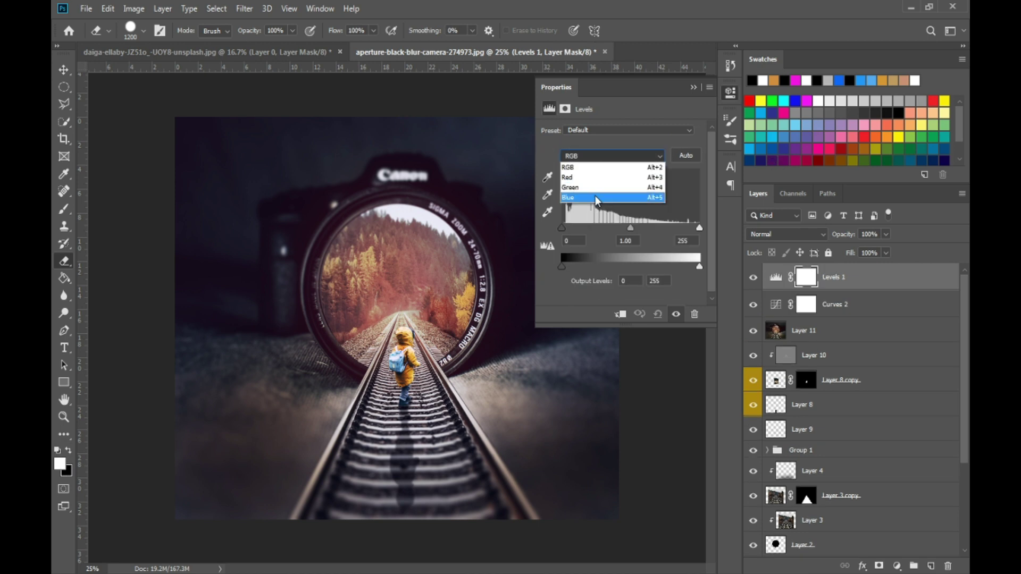
left_click(596, 199)
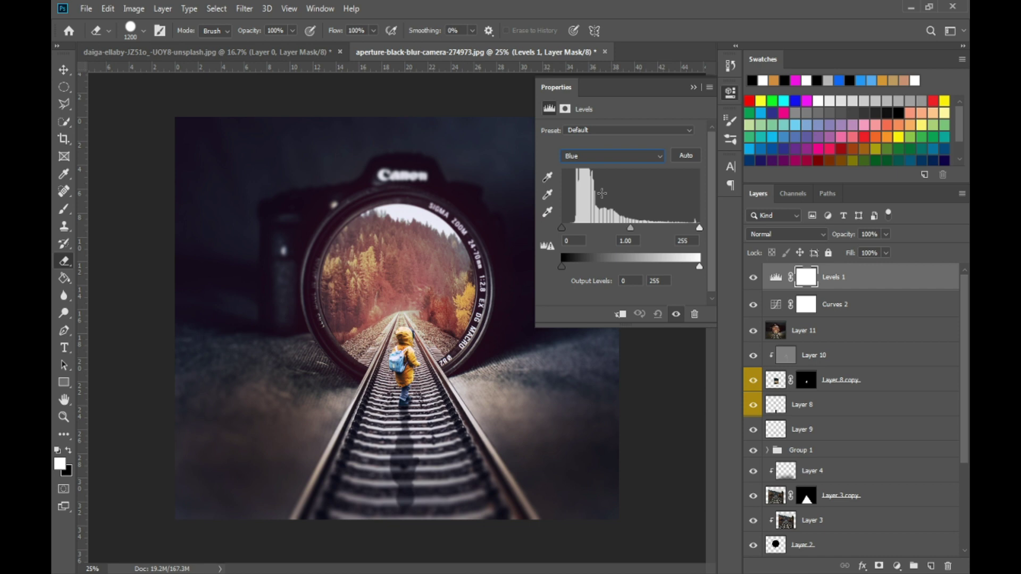
left_click(604, 154)
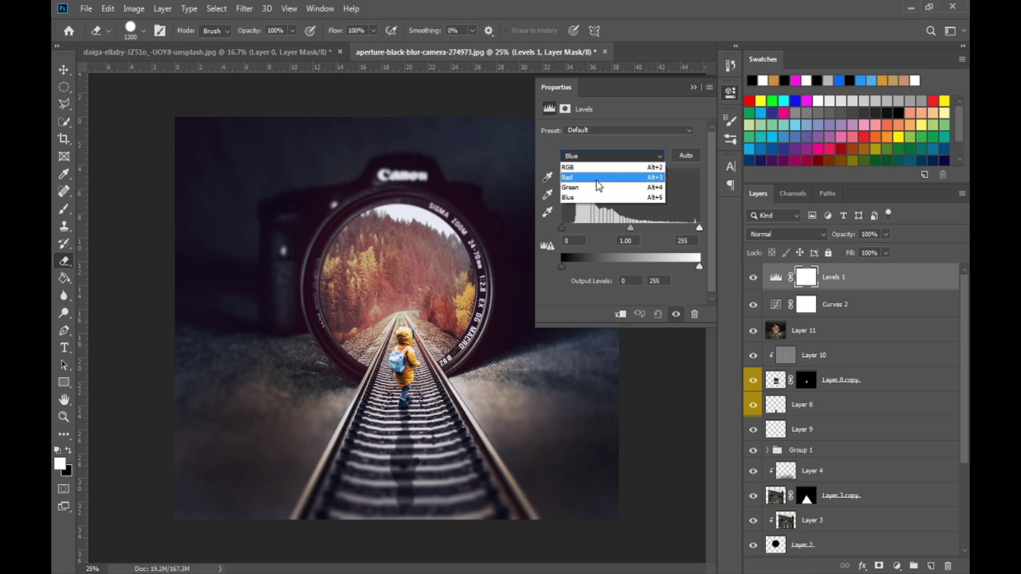
left_click(595, 180)
mouse_move(626, 229)
left_mouse_down()
mouse_move(704, 229)
mouse_move(627, 225)
left_mouse_up()
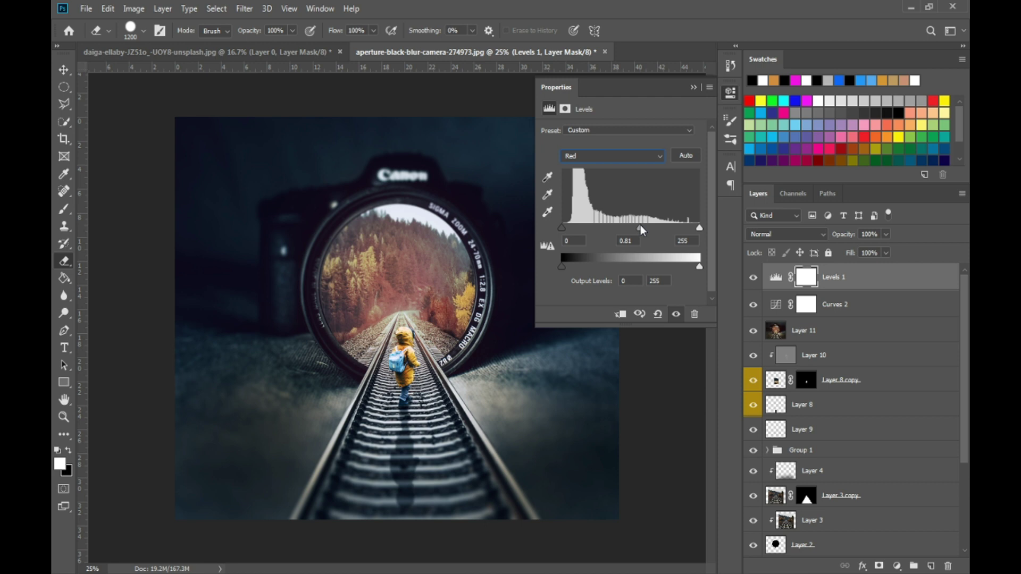
left_click(693, 88)
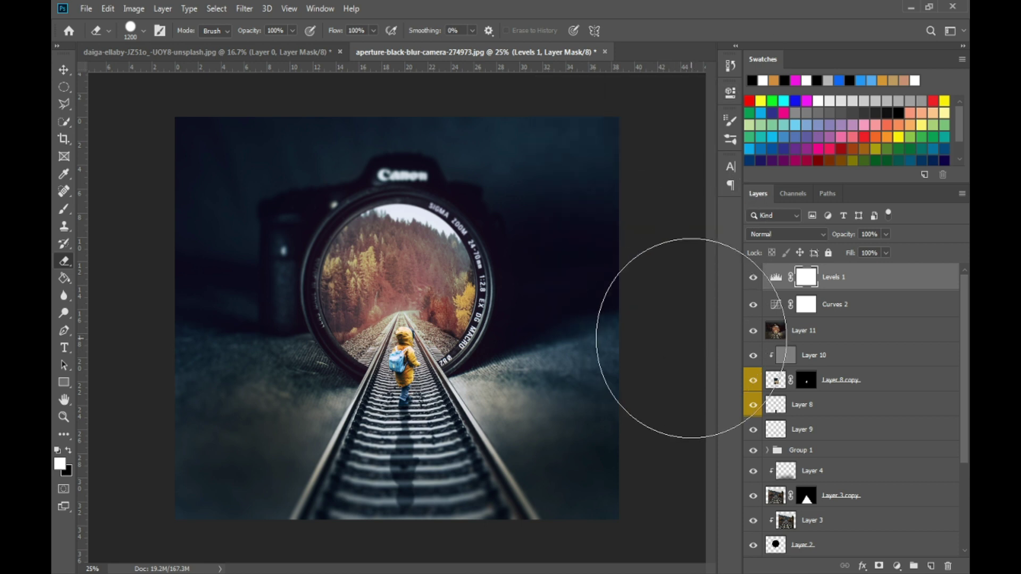
Set the soft brush size to 1000 px and invert the Levels layer's mask to black.
left_click(64, 208)
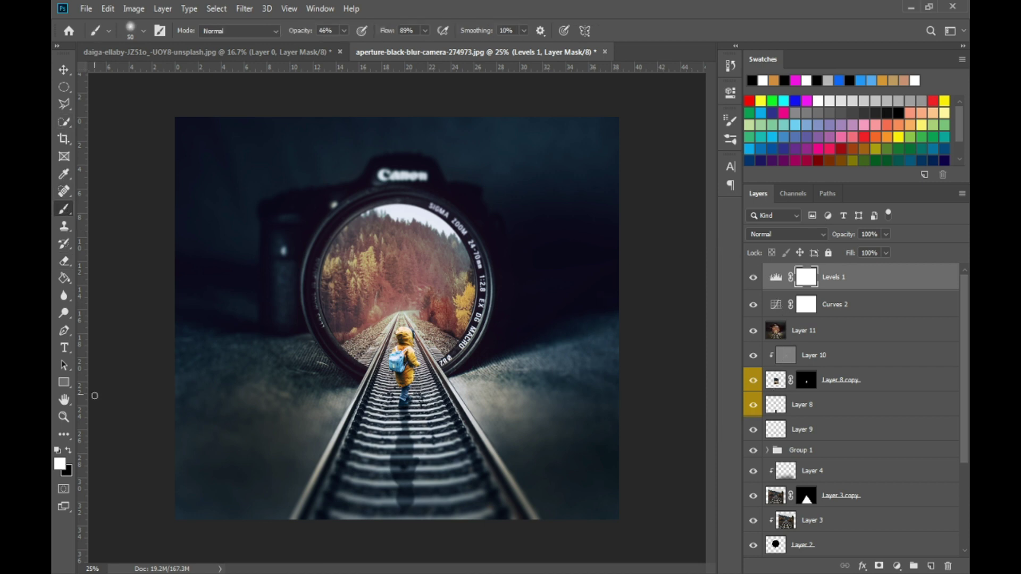
key("bracketright")
key("bracketright")
key("bracketright")
key("bracketright")
key("bracketright")
key("bracketright")
key("bracketright")
key("bracketright")
key("bracketright")
key("bracketright")
key("bracketright")
key("bracketright")
key("bracketright")
key("bracketright")
key("bracketright")
key("bracketright")
key("bracketright")
key("bracketright")
key("ctrl+i")
Paint white on the Levels mask over the ground on both sides of the track and the background beside the camera.
mouse_move(525, 372)
left_mouse_down()
mouse_move(494, 353)
mouse_move(563, 440)
left_mouse_up()
mouse_move(373, 360)
left_mouse_down()
mouse_move(282, 314)
mouse_move(185, 461)
mouse_move(216, 406)
left_mouse_up()
left_click_drag(593, 365, 650, 490)
left_click(752, 280)
left_click(752, 280)
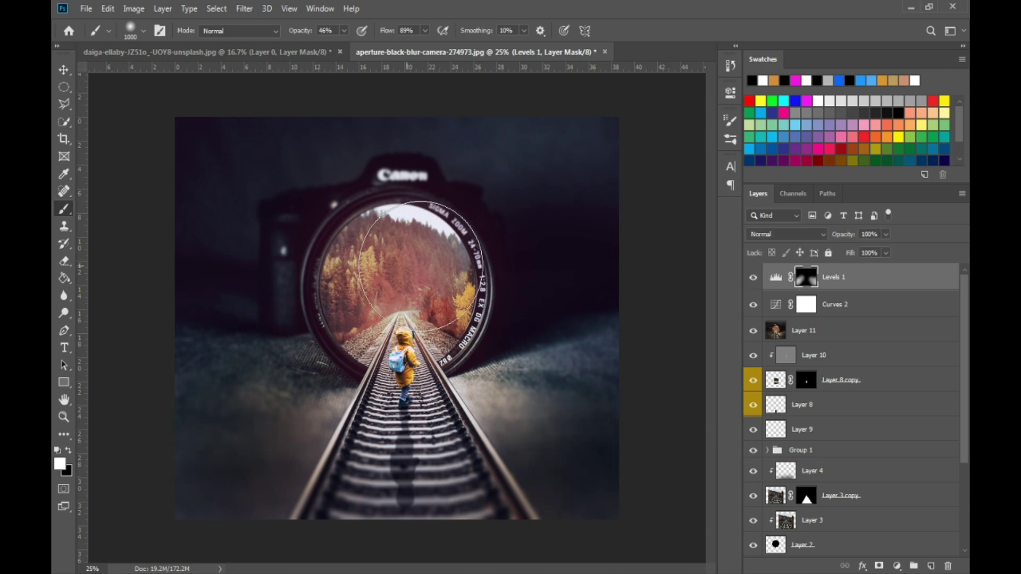
mouse_move(542, 245)
left_mouse_down()
mouse_move(524, 376)
mouse_move(377, 253)
mouse_move(478, 216)
mouse_move(625, 206)
left_mouse_up()
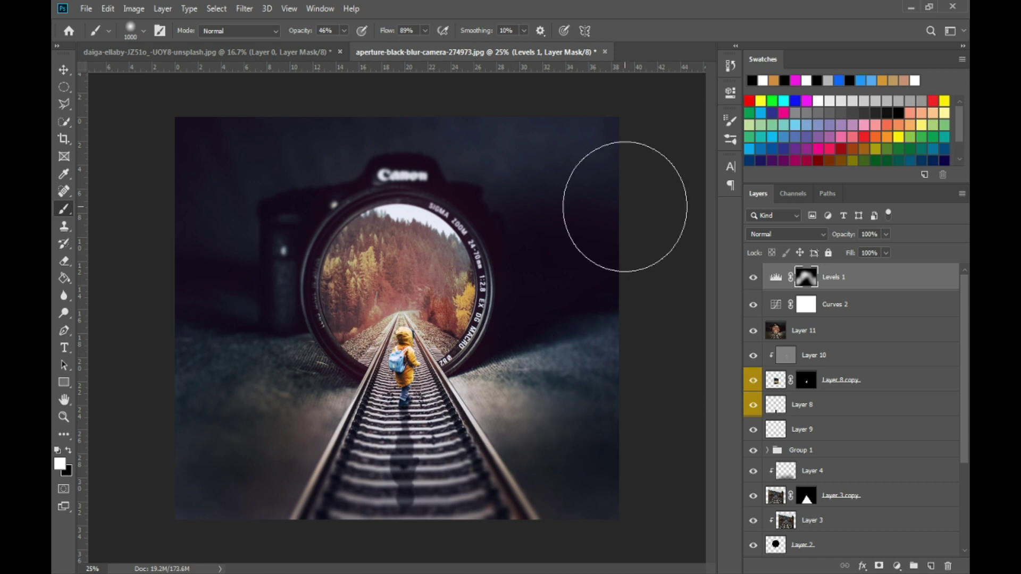
Reshape the RGB curve of the Curves 2 layer by repositioning its highlight point and lifting its shadow point.
double_click(776, 305)
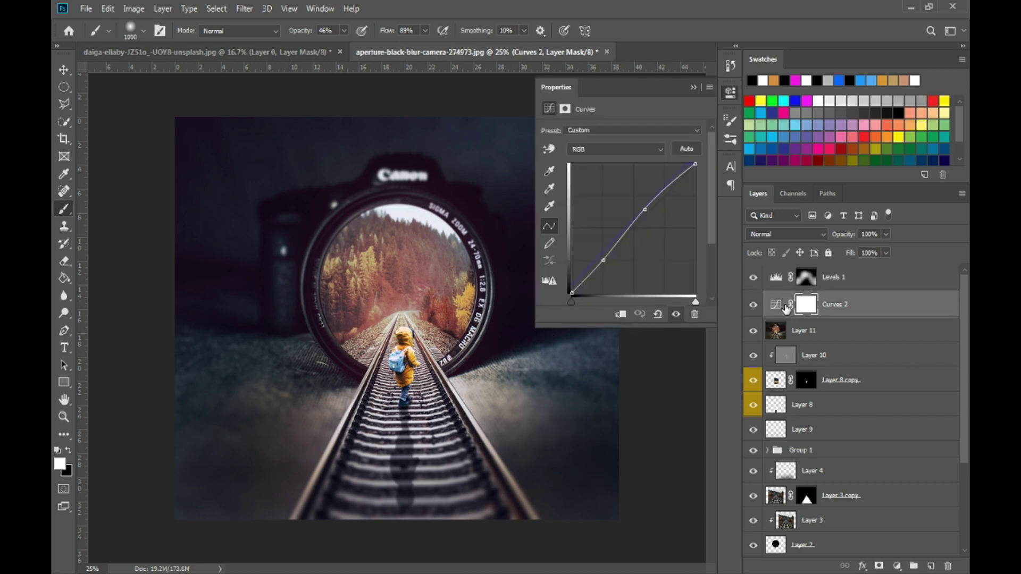
mouse_move(644, 210)
left_mouse_down()
mouse_move(640, 196)
mouse_move(650, 214)
left_mouse_up()
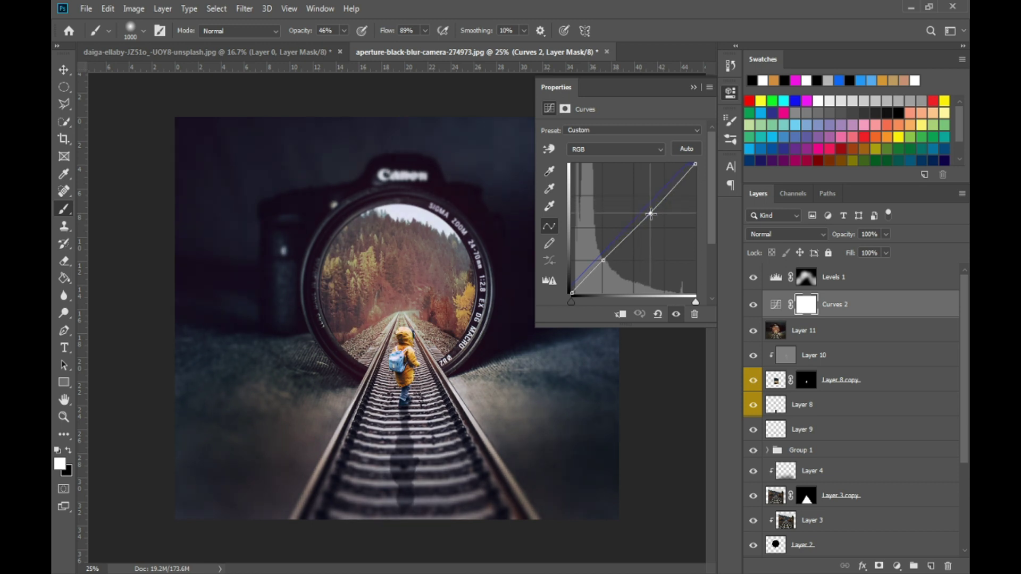
mouse_move(603, 260)
left_mouse_down()
mouse_move(601, 251)
mouse_move(610, 262)
left_mouse_up()
left_click_drag(609, 263, 607, 261)
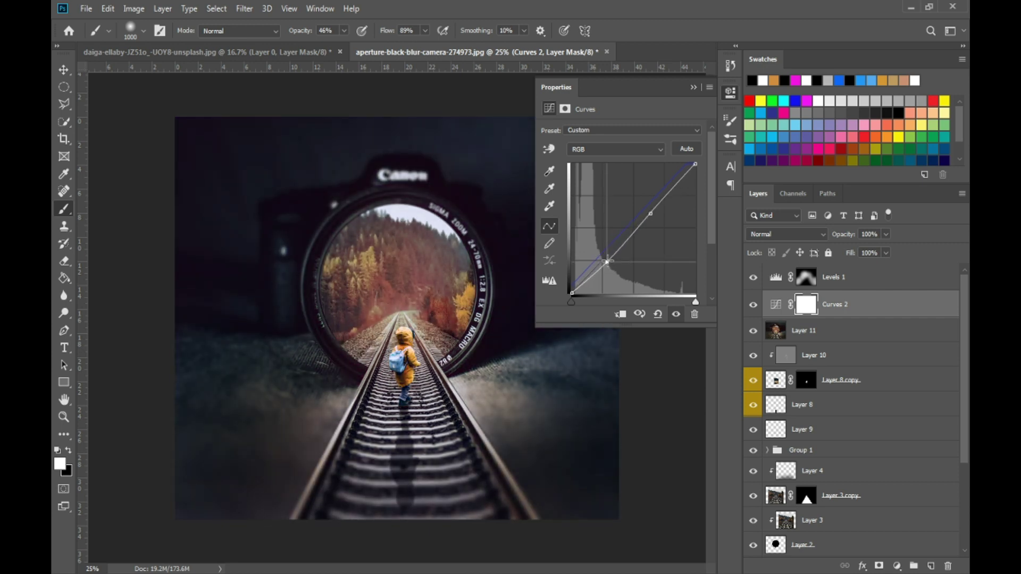
left_click_drag(650, 213, 660, 207)
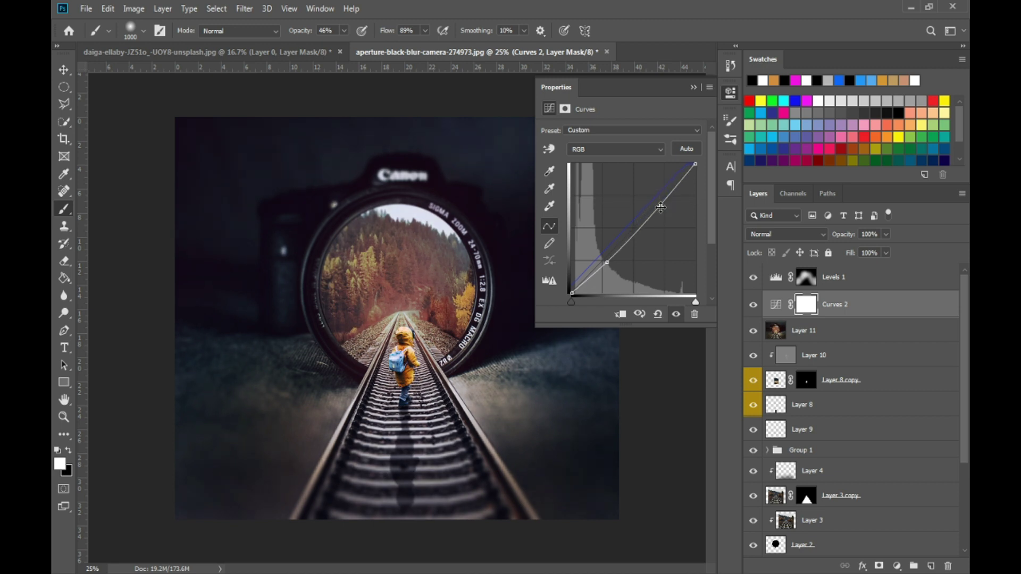
mouse_move(662, 207)
left_mouse_down()
mouse_move(674, 217)
mouse_move(676, 191)
mouse_move(666, 187)
mouse_move(653, 234)
mouse_move(647, 195)
mouse_move(634, 186)
mouse_move(657, 204)
left_mouse_up()
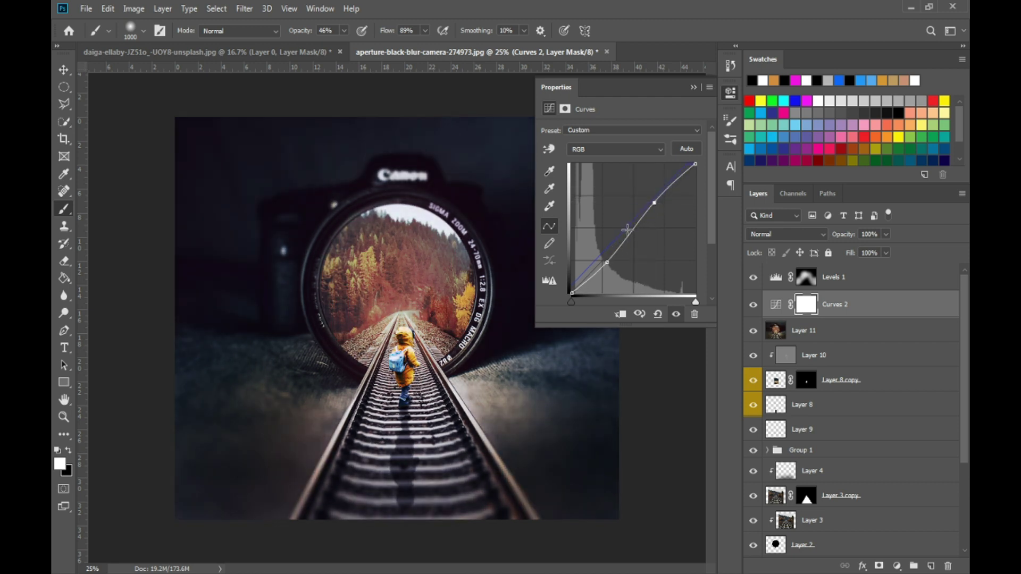
left_click_drag(605, 264, 600, 250)
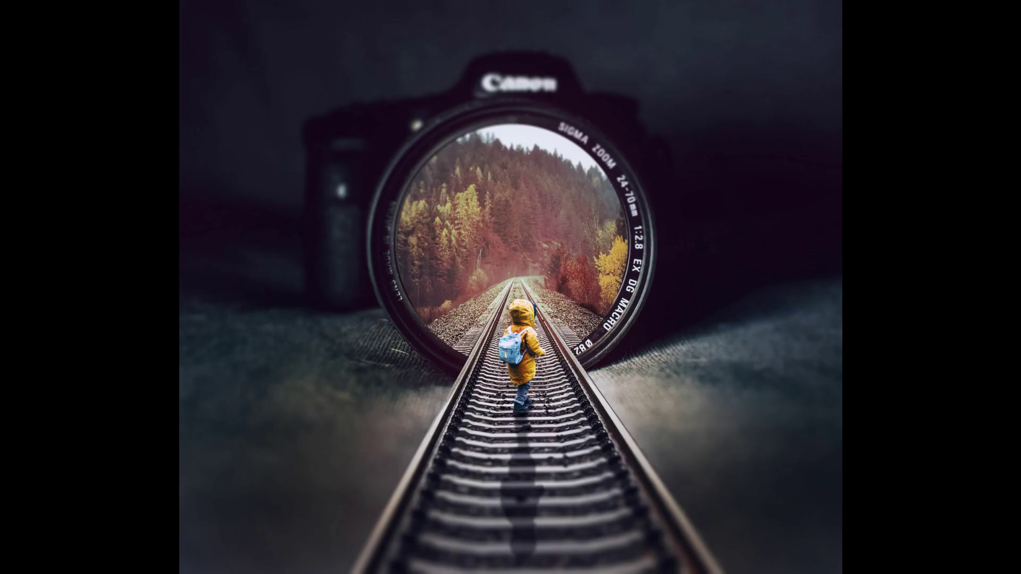